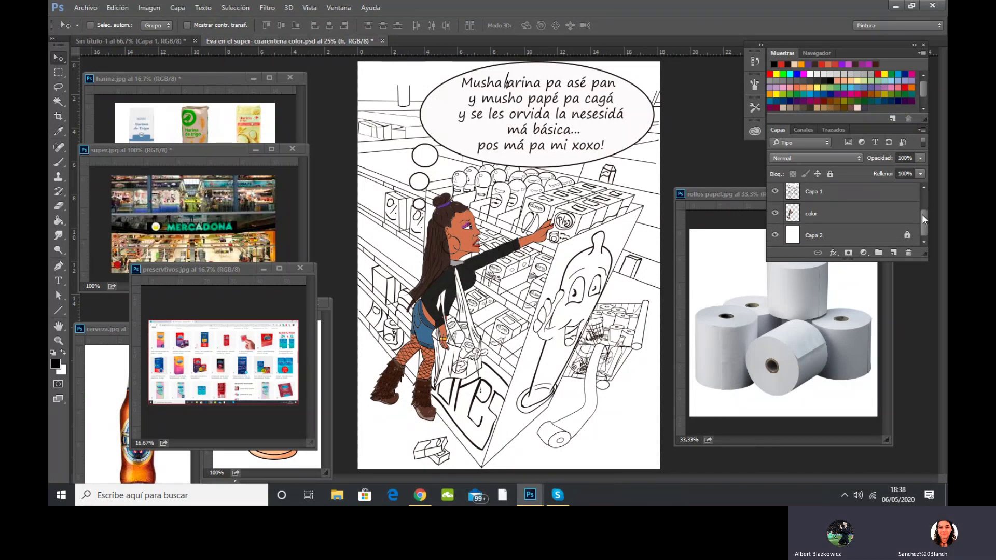
# Hide the color, Capa 2, Grupo 2 and h layers to view the Capa 1 line art over transparency.
pyautogui.moveTo(923, 219)
pyautogui.mouseDown()
pyautogui.moveTo(923, 197)
pyautogui.moveTo(922, 221)
pyautogui.mouseUp()
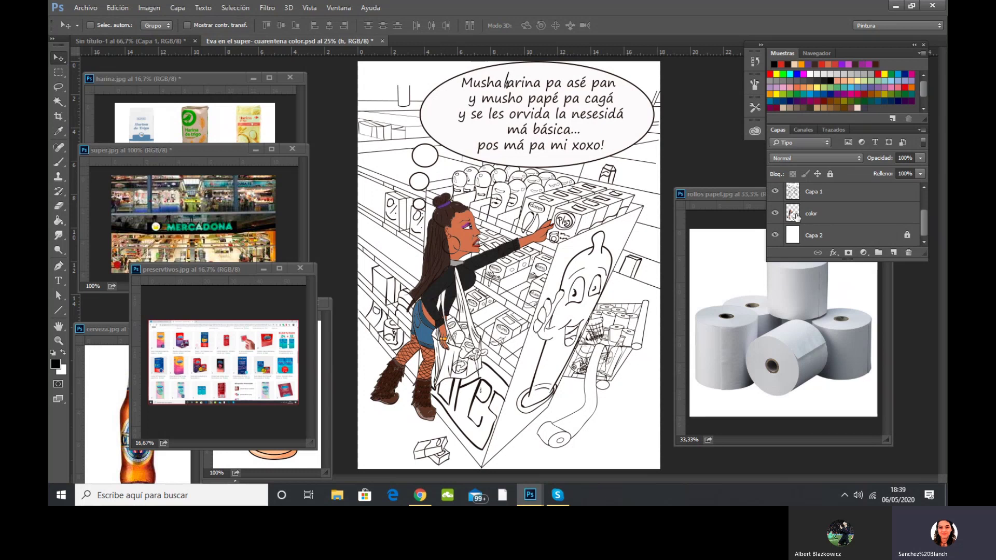
pyautogui.click(774, 213)
pyautogui.click(775, 236)
pyautogui.scroll(2, 922, 211)
pyautogui.click(774, 190)
pyautogui.click(775, 232)
pyautogui.click(774, 232)
pyautogui.scroll(-1, 922, 214)
pyautogui.scroll(1, 924, 225)
pyautogui.click(775, 207)
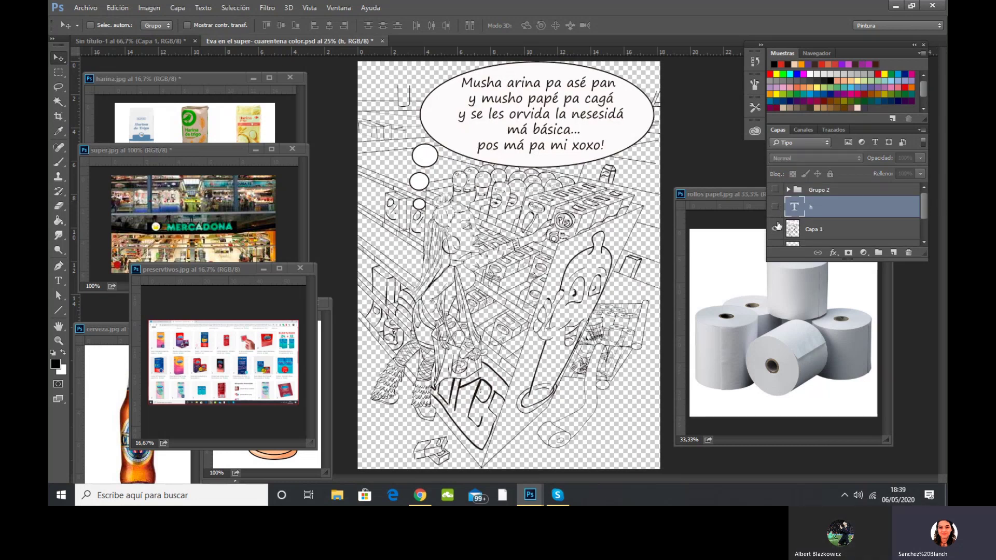
pyautogui.click(775, 230)
pyautogui.click(776, 230)
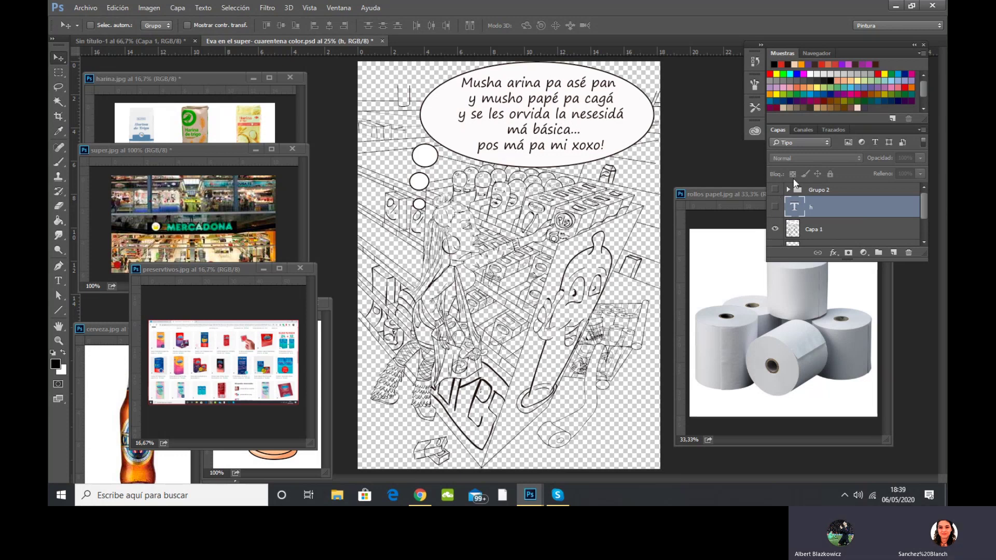
pyautogui.moveTo(923, 206); pyautogui.dragTo(923, 228)
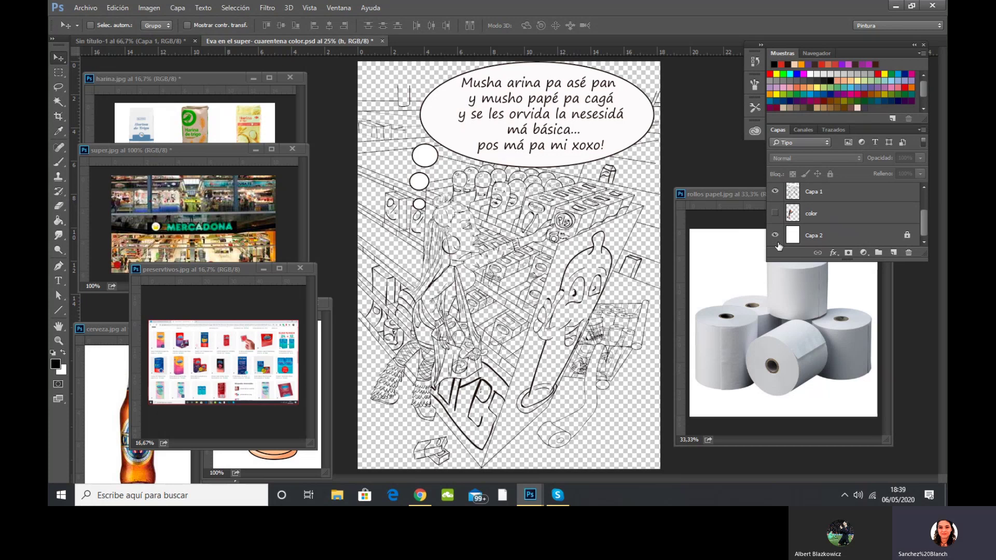
# Show the Capa 2, color, Grupo 2 and h layers again, checking what the h text layer contributes.
pyautogui.click(775, 235)
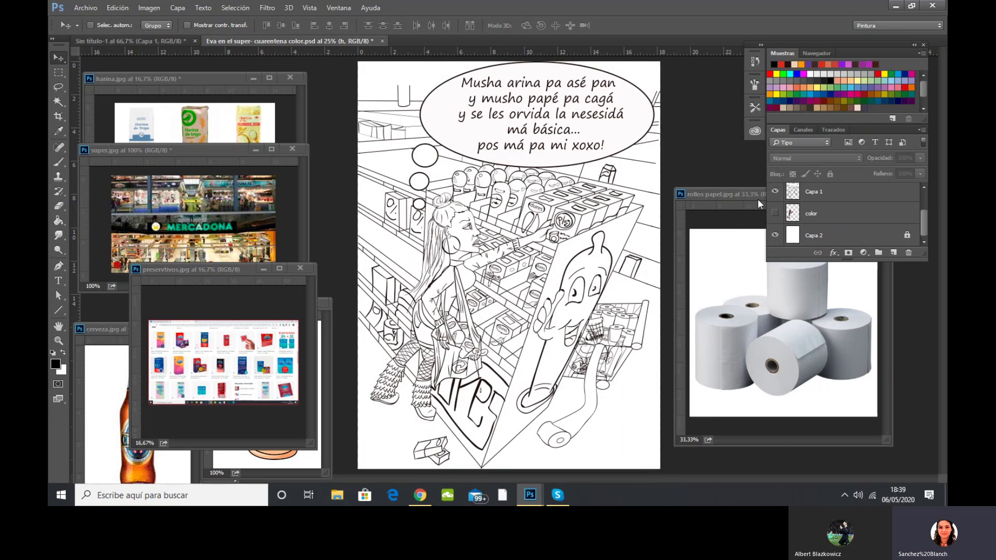
pyautogui.click(775, 214)
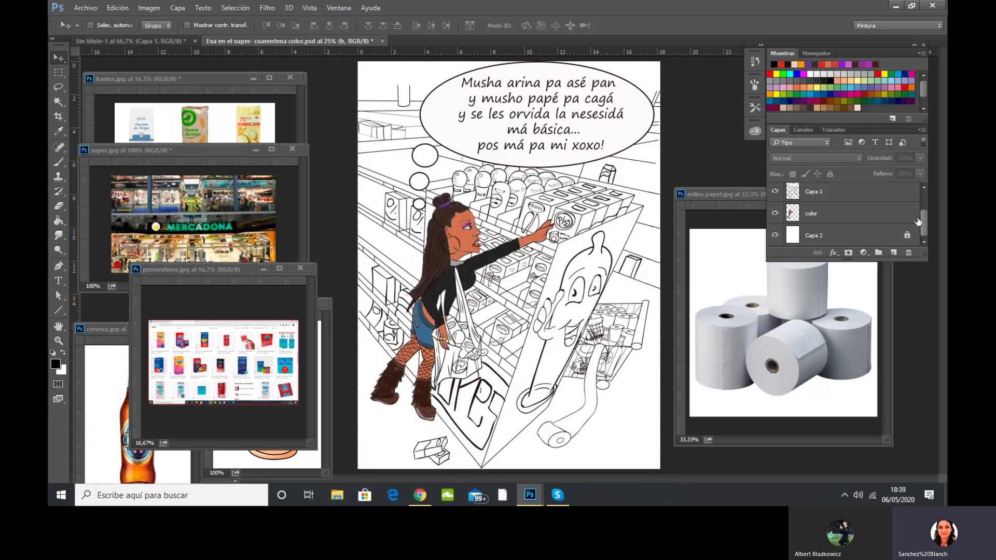
pyautogui.moveTo(924, 221); pyautogui.dragTo(926, 204)
pyautogui.click(775, 189)
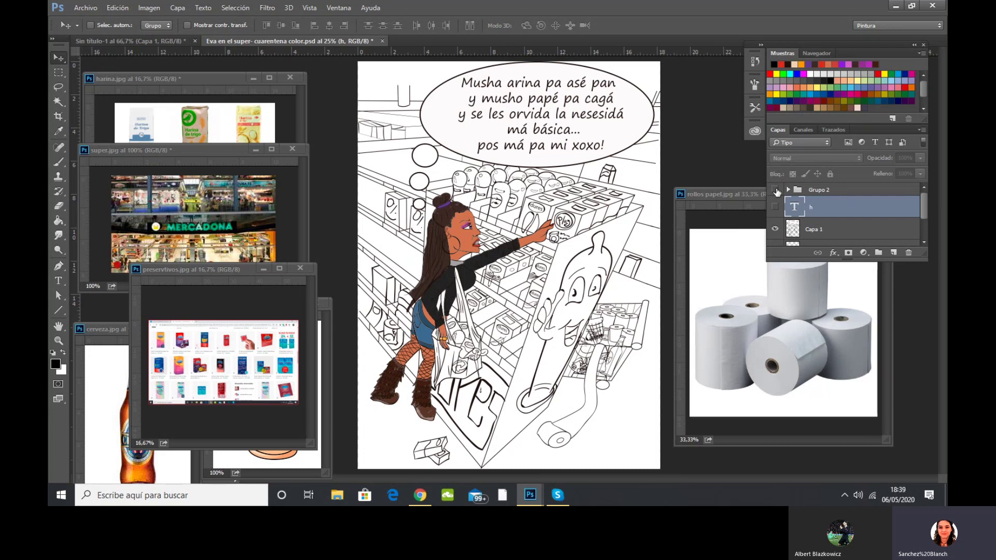
pyautogui.click(774, 207)
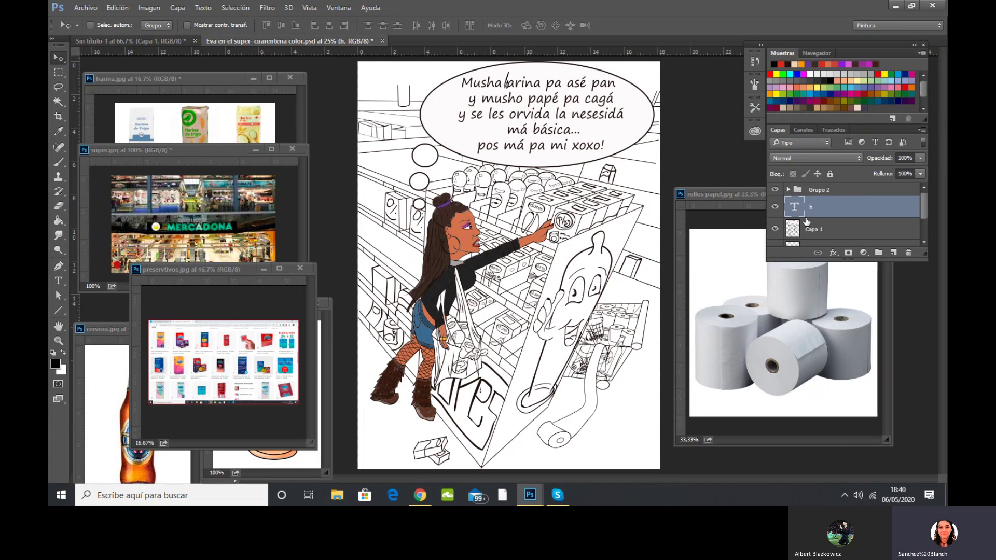
pyautogui.click(771, 207)
pyautogui.click(771, 207)
pyautogui.moveTo(921, 206); pyautogui.dragTo(922, 224)
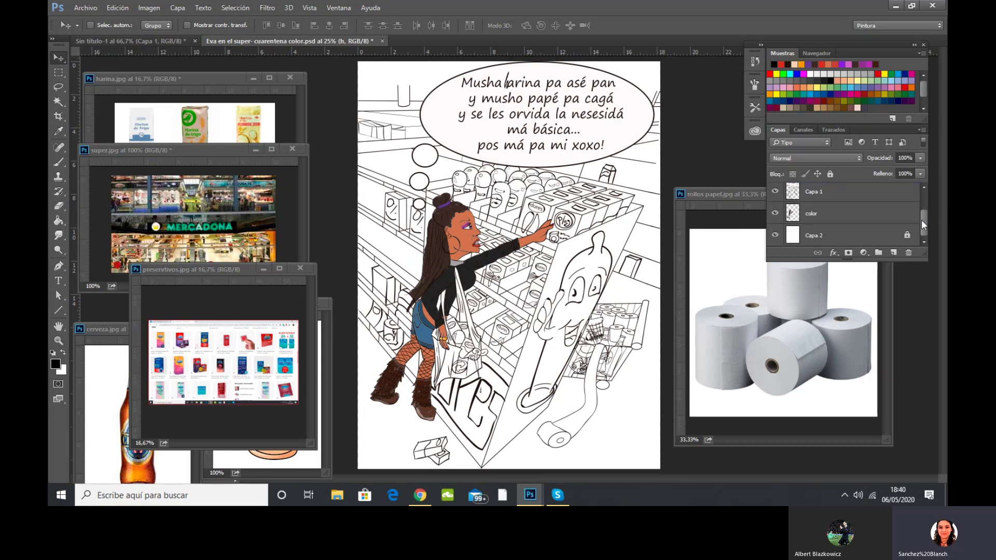
# Make the color layer active and ready the Brush tool over an enlarged view of the woman's legs and boots.
pyautogui.click(823, 220)
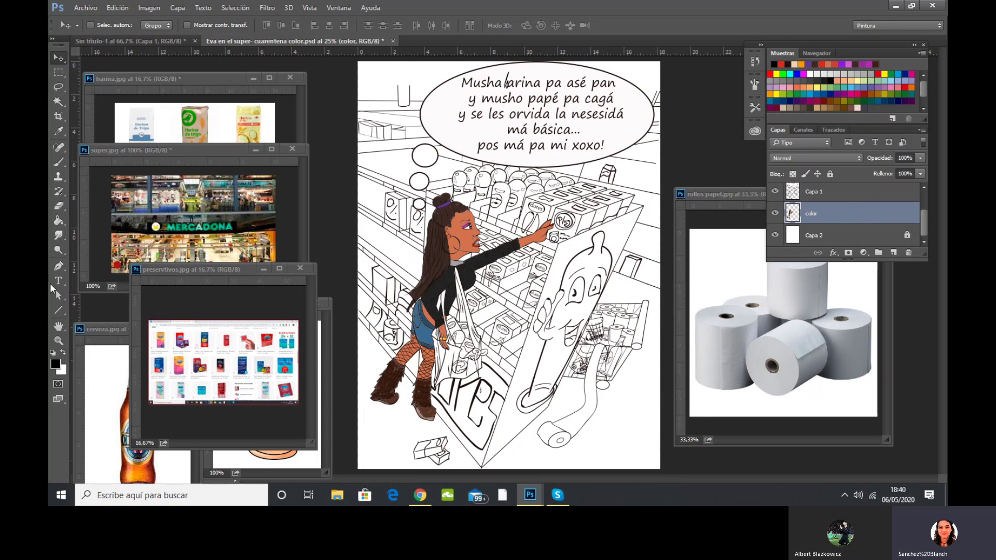
pyautogui.click(60, 341)
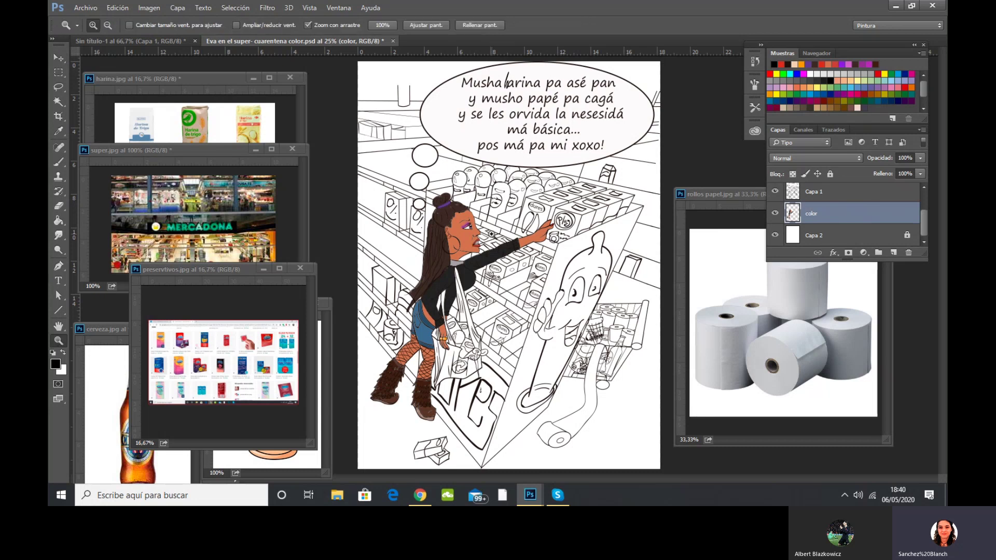
pyautogui.moveTo(438, 303); pyautogui.dragTo(456, 282)
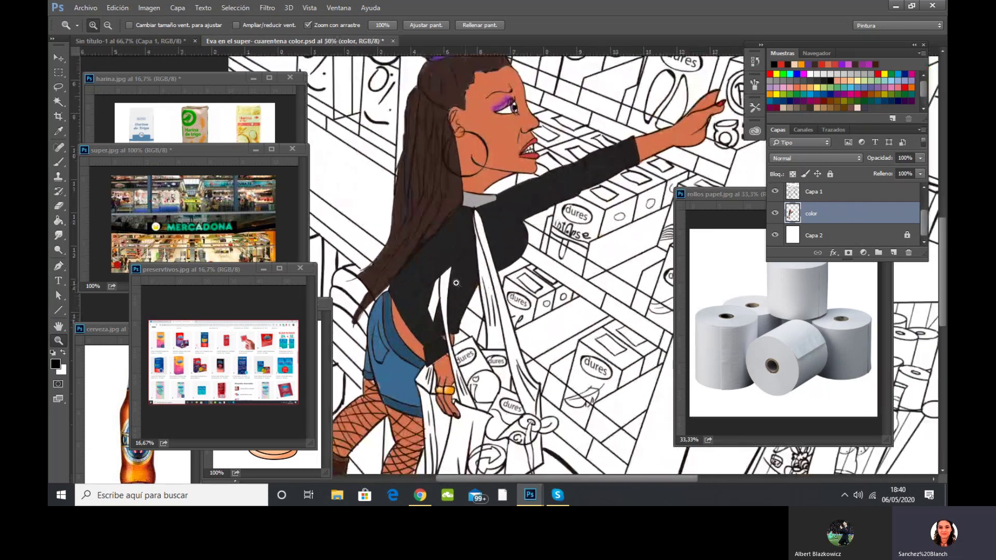
pyautogui.click(456, 282)
pyautogui.scroll(1, 924, 224)
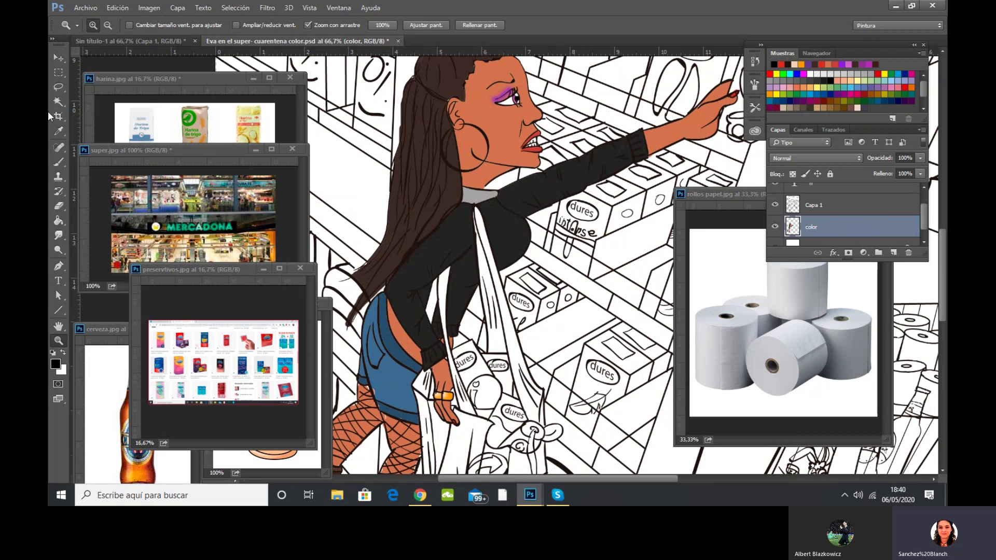
pyautogui.click(59, 162)
pyautogui.moveTo(446, 332); pyautogui.dragTo(529, 198)
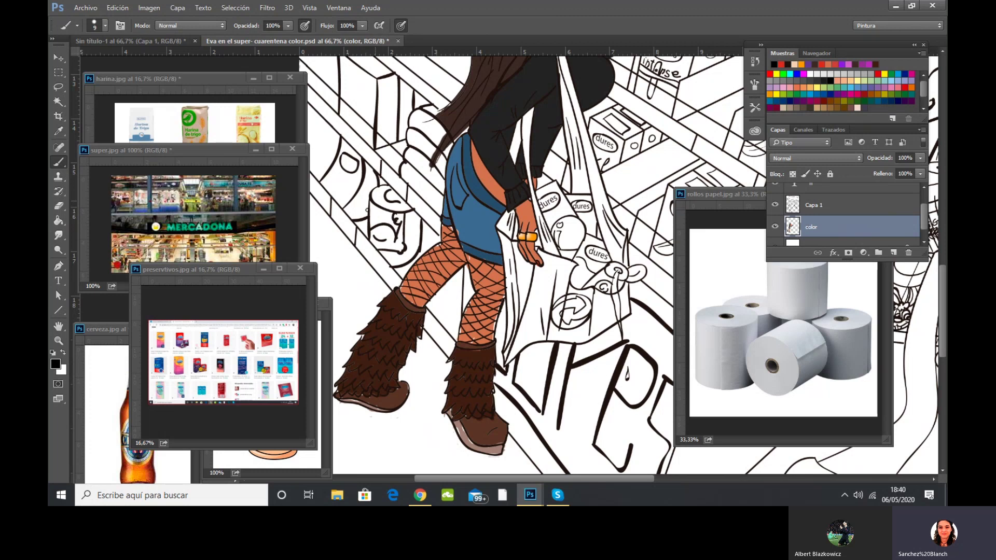
# Sample the skin, blue shorts, dark boot fur, brown shoe and lighter sole colours from the woman's lower body.
pyautogui.keyDown('alt'); pyautogui.click(434, 263); pyautogui.keyUp('alt')
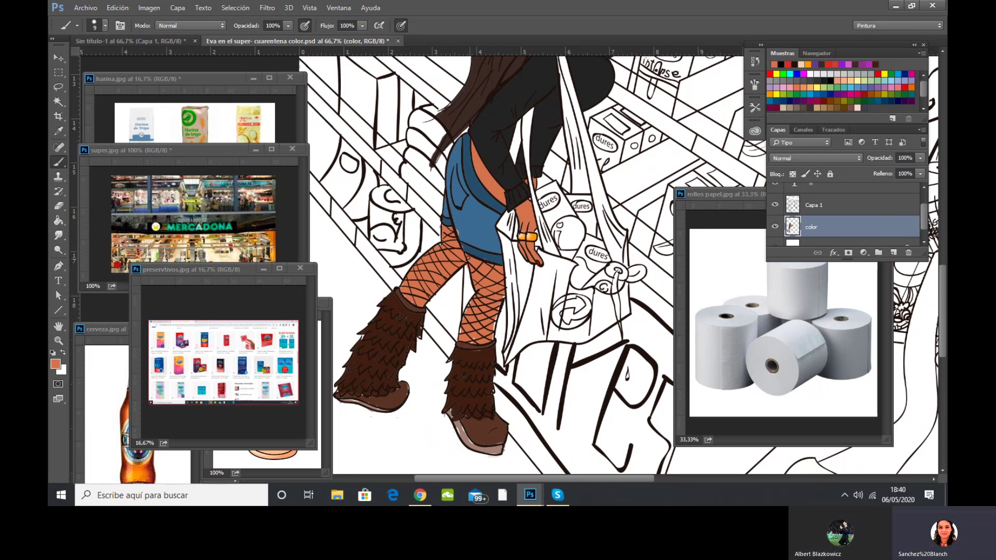
pyautogui.keyDown('alt'); pyautogui.click(469, 232); pyautogui.keyUp('alt')
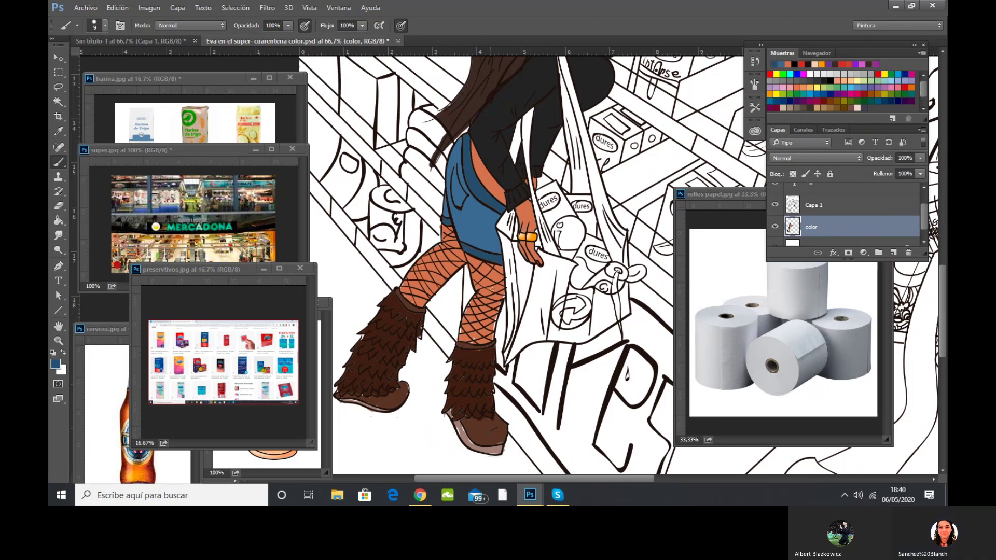
pyautogui.keyDown('alt'); pyautogui.click(496, 317); pyautogui.keyUp('alt')
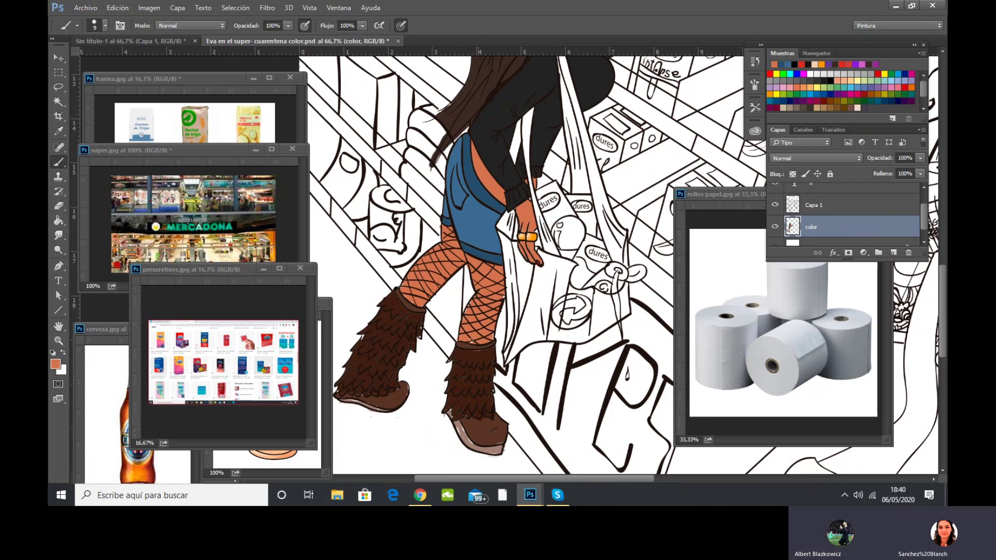
pyautogui.keyDown('alt'); pyautogui.click(474, 364); pyautogui.keyUp('alt')
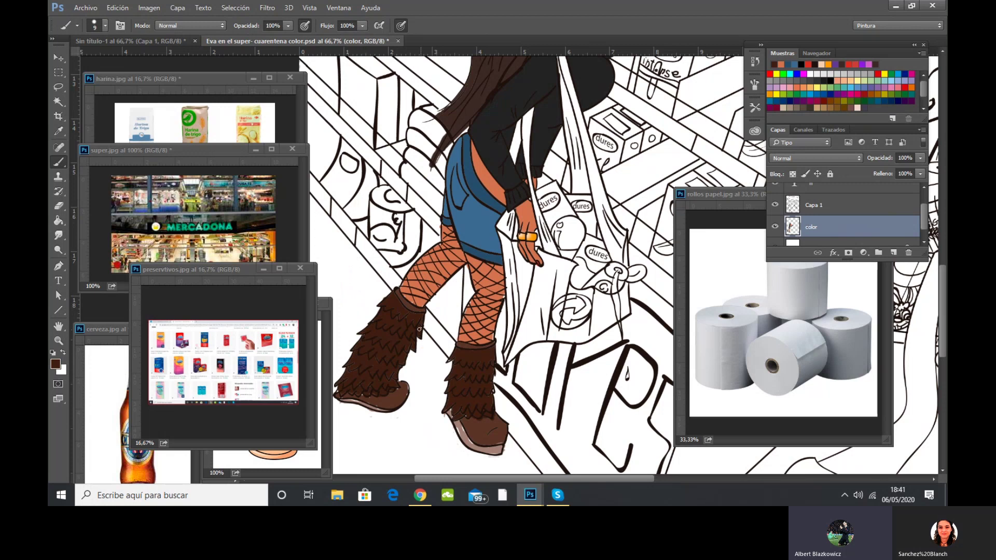
pyautogui.keyDown('alt'); pyautogui.click(371, 397); pyautogui.keyUp('alt')
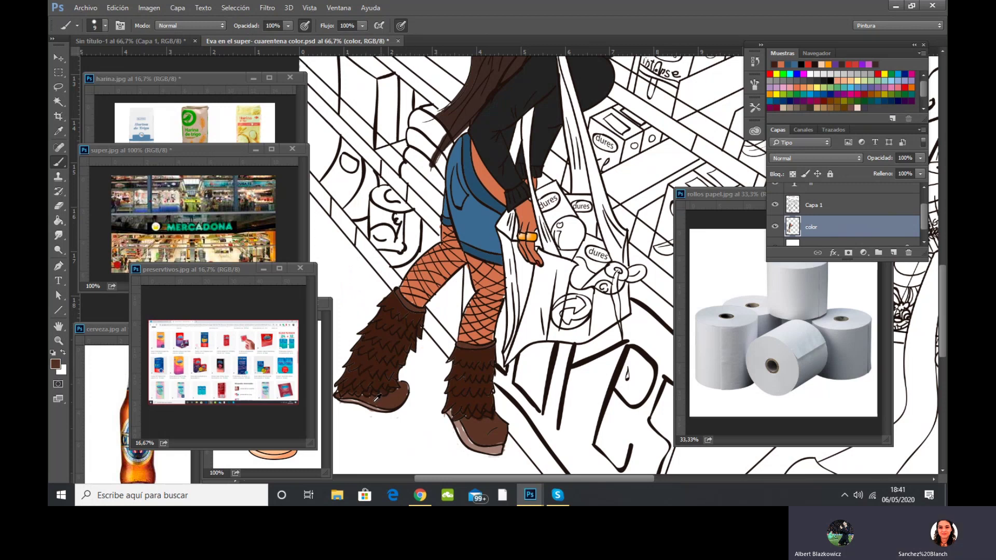
pyautogui.moveTo(490, 422); pyautogui.dragTo(488, 430)
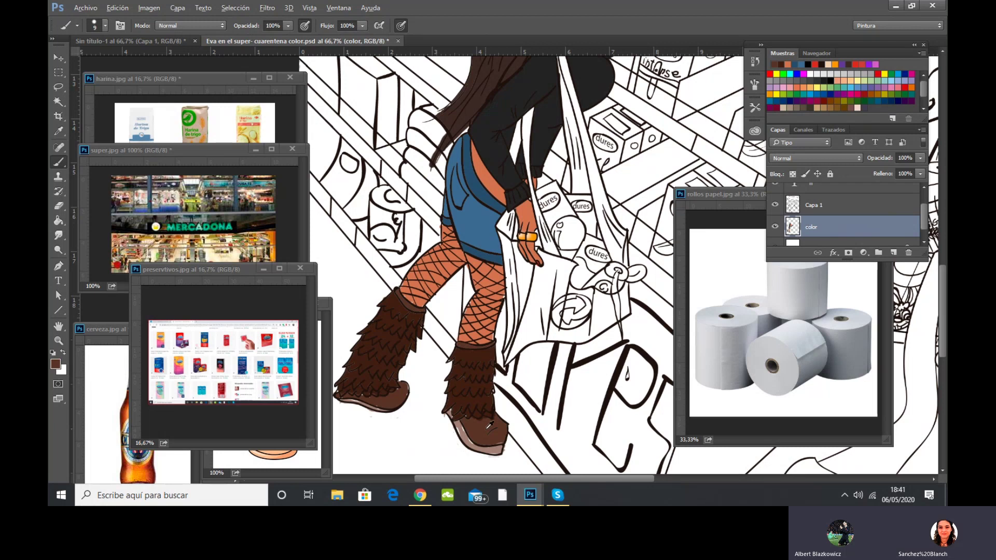
pyautogui.keyDown('alt'); pyautogui.click(499, 446); pyautogui.keyUp('alt')
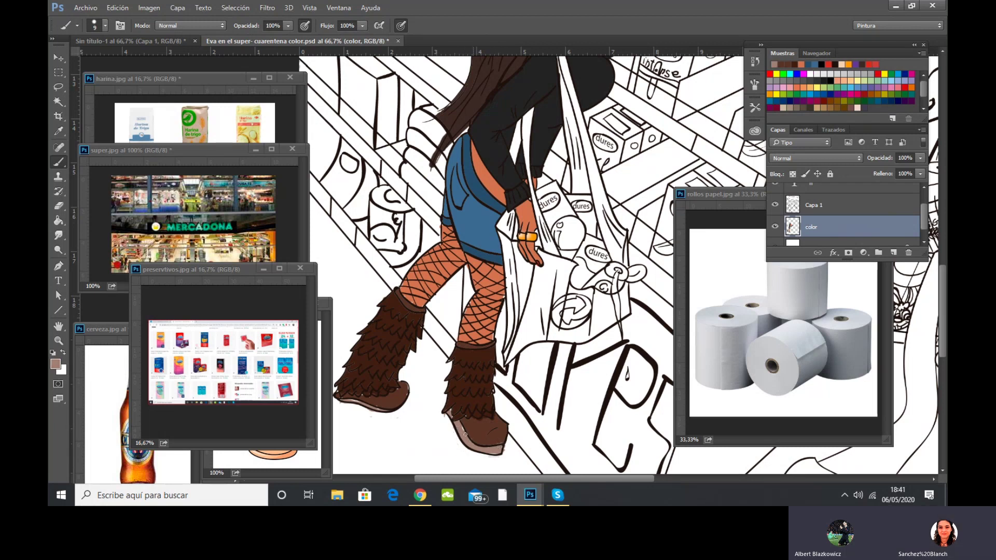
pyautogui.keyDown('alt'); pyautogui.click(462, 399); pyautogui.keyUp('alt')
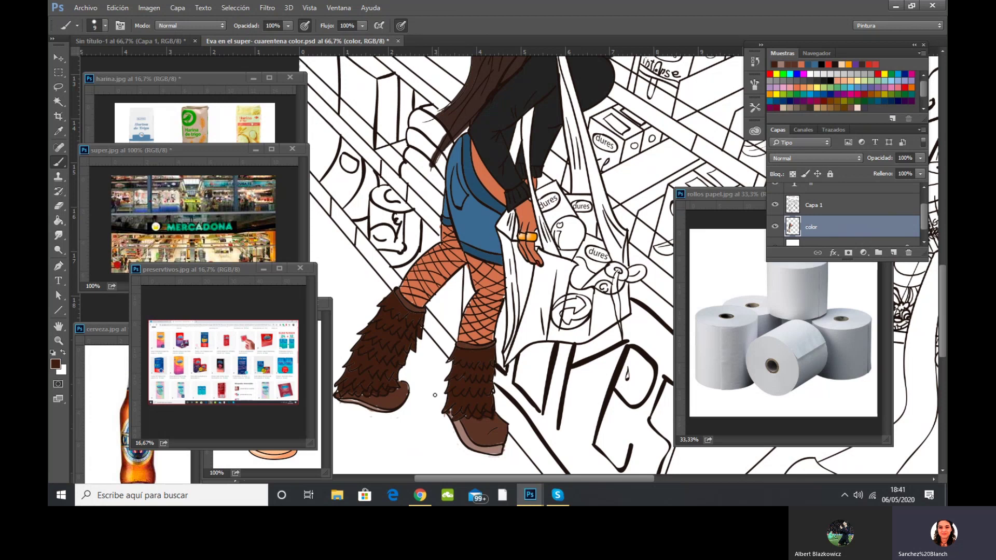
# Sample a mid grey from the paper roll photo and brush a test patch on the side of the unrolled toilet roll.
pyautogui.moveTo(459, 418); pyautogui.dragTo(426, 288)
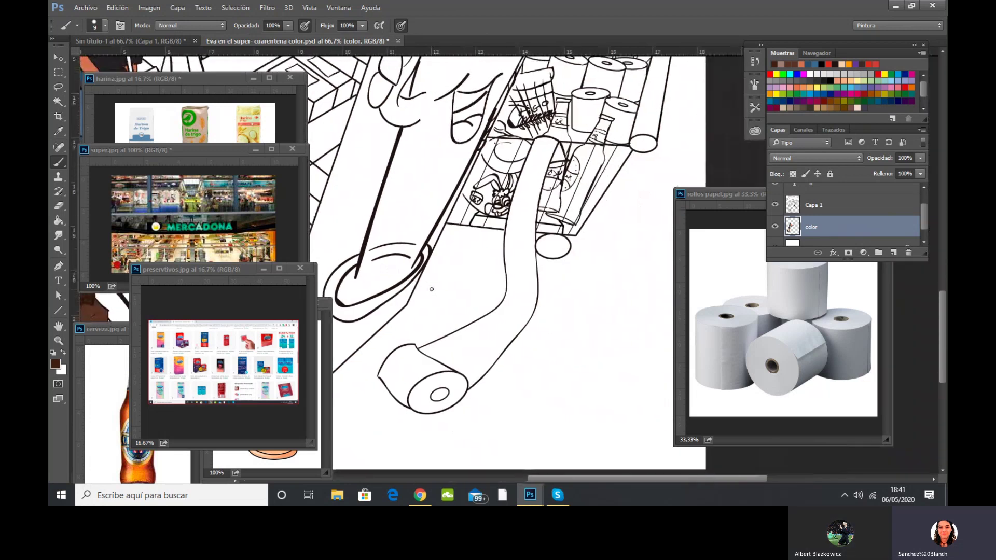
pyautogui.keyDown('alt'); pyautogui.click(741, 338); pyautogui.keyUp('alt')
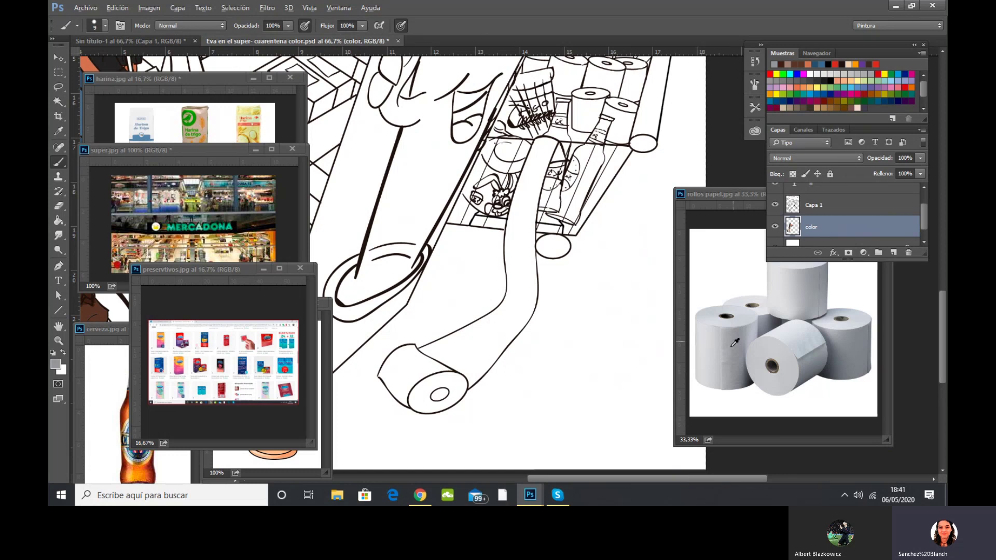
pyautogui.press('alt')
pyautogui.moveTo(410, 374)
pyautogui.mouseDown()
pyautogui.moveTo(396, 359)
pyautogui.moveTo(405, 377)
pyautogui.moveTo(421, 367)
pyautogui.moveTo(398, 378)
pyautogui.mouseUp()
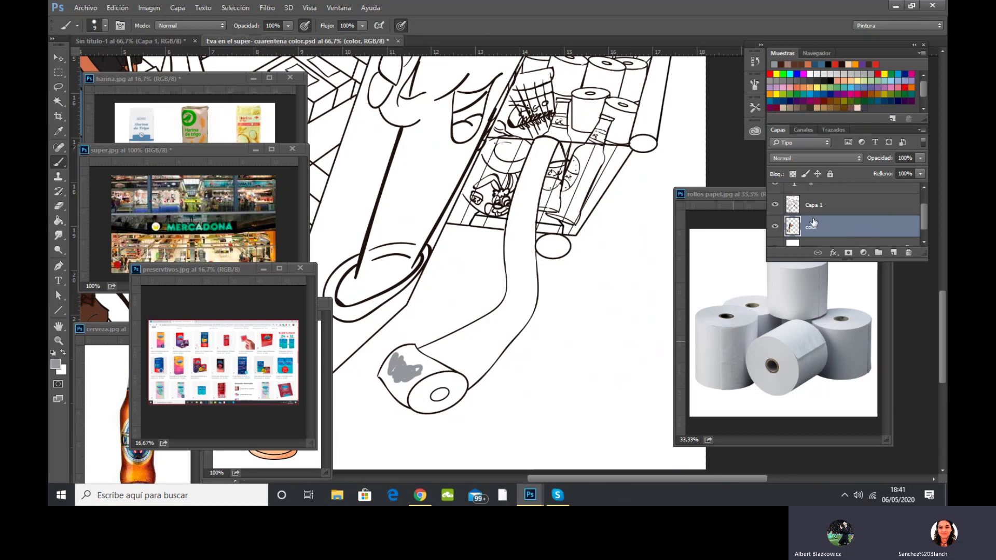
# Rename the Capa 1 layer as Linea.
pyautogui.click(831, 212)
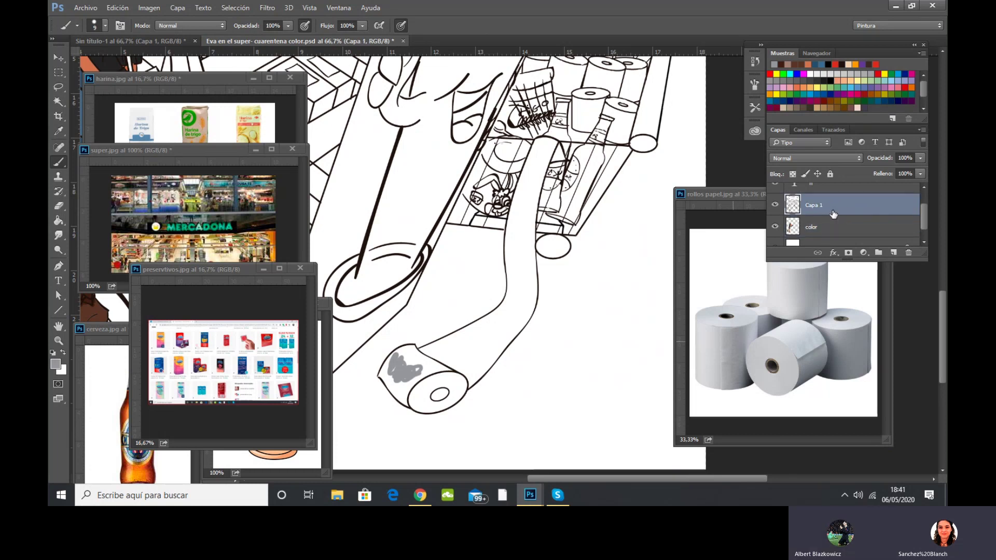
pyautogui.doubleClick(814, 205)
pyautogui.write('Linea')
pyautogui.press('Return')
# Select the toilet roll's curved side from the Linea layer with the Magic Wand and fill it with the sampled grey on the color layer.
pyautogui.click(55, 100)
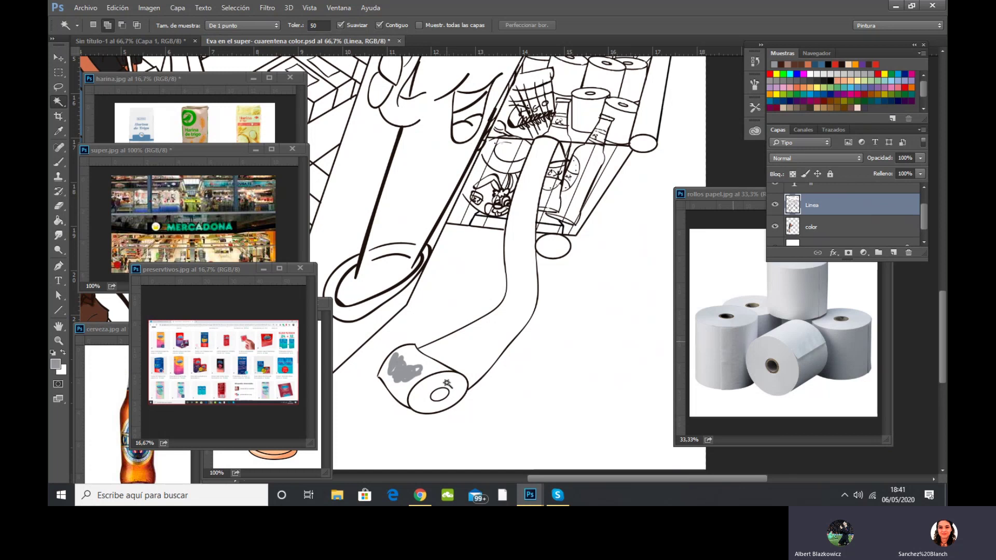
pyautogui.click(415, 400)
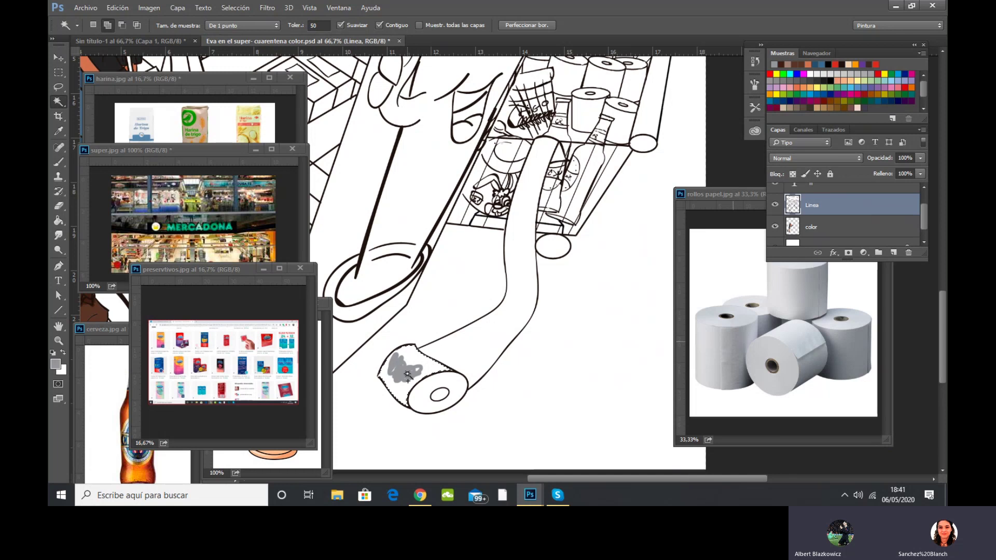
pyautogui.click(827, 234)
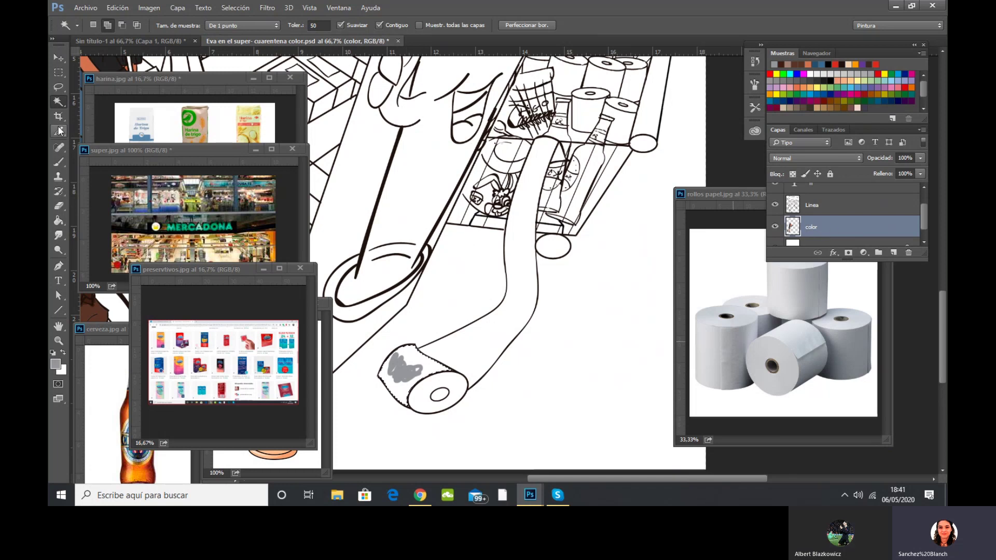
pyautogui.click(60, 223)
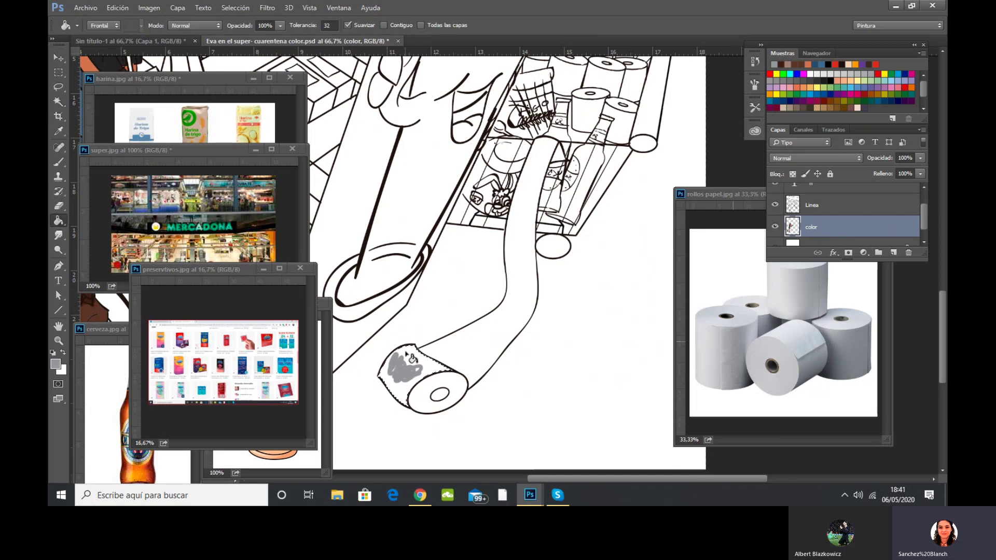
pyautogui.click(413, 385)
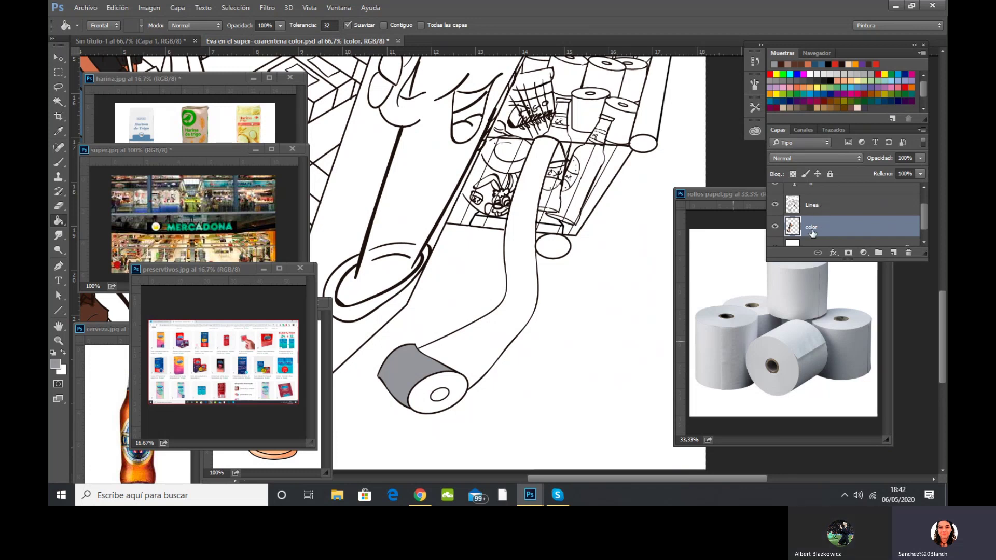
# Select the toilet roll's round end face from the Linea layer and fill it on the color layer with light grey sampled from the roll photo.
pyautogui.click(823, 204)
pyautogui.click(55, 102)
pyautogui.click(451, 389)
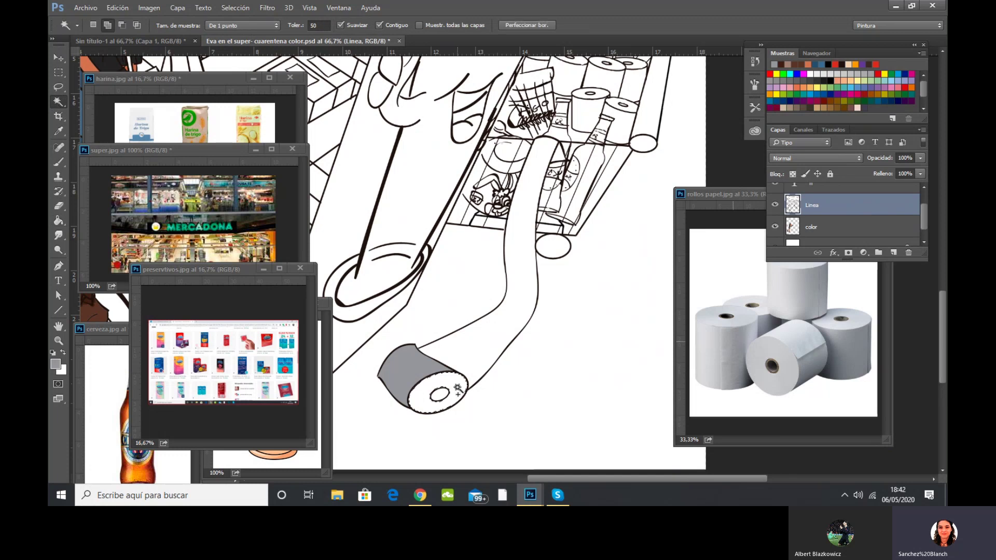
pyautogui.click(817, 227)
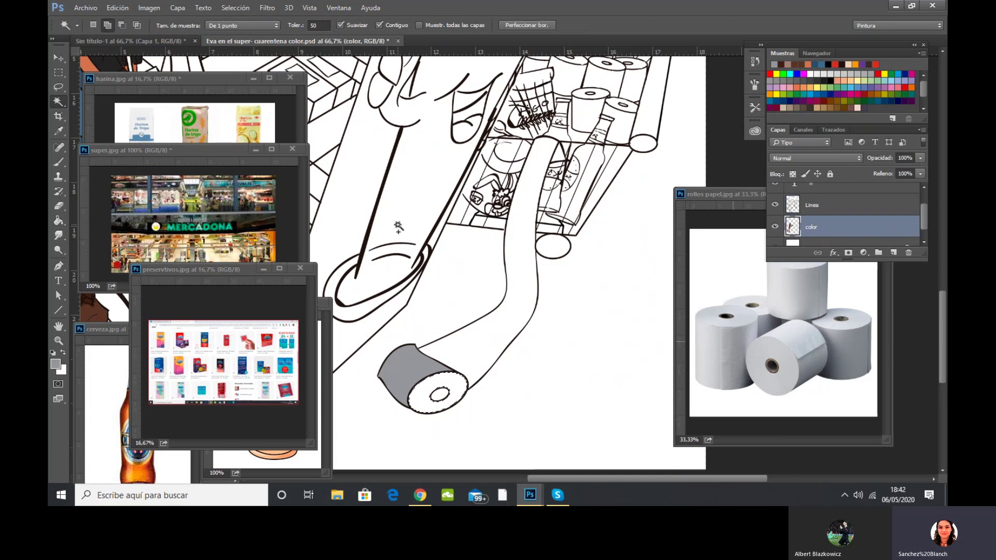
pyautogui.click(58, 221)
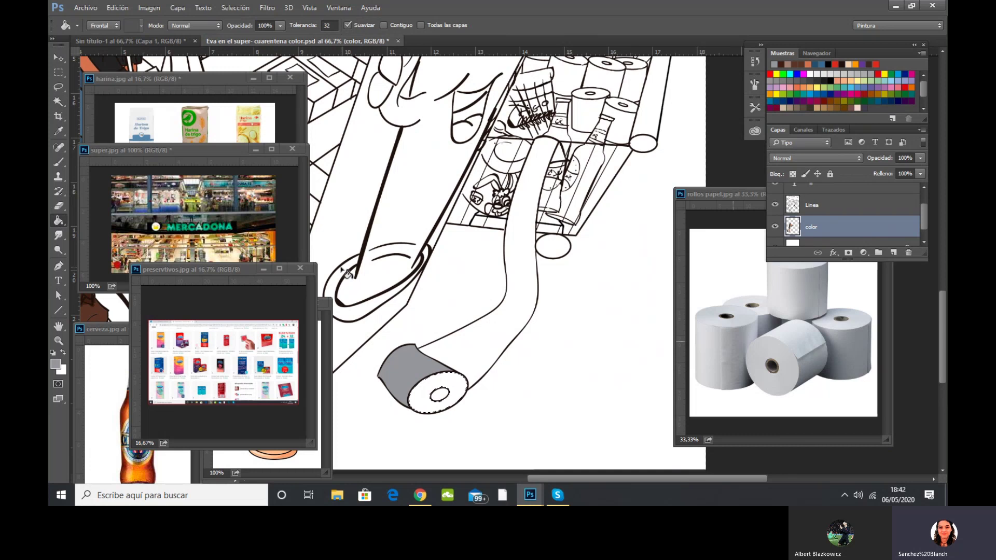
pyautogui.keyDown('alt'); pyautogui.click(742, 318); pyautogui.keyUp('alt')
pyautogui.click(459, 389)
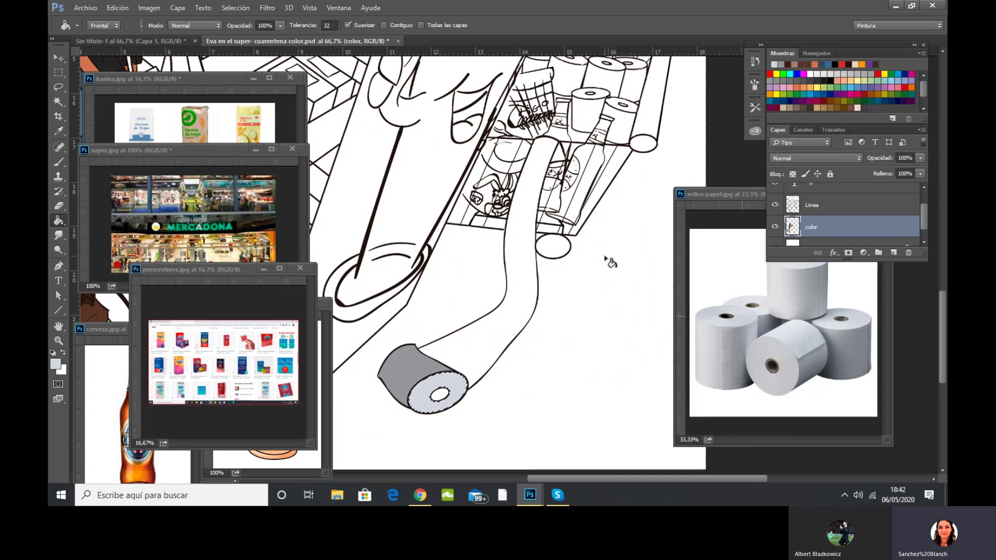
# Clear the selection and toggle the Linea layer's visibility to examine the toilet roll's fills without the line art.
pyautogui.hotkey('ctrl', 'd')
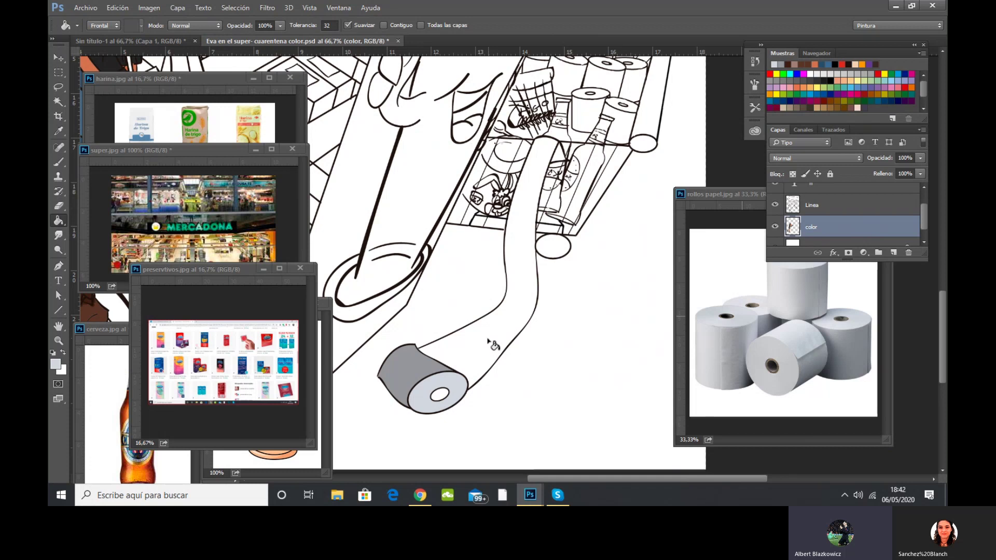
pyautogui.click(853, 207)
pyautogui.hotkey('ctrl', ',')
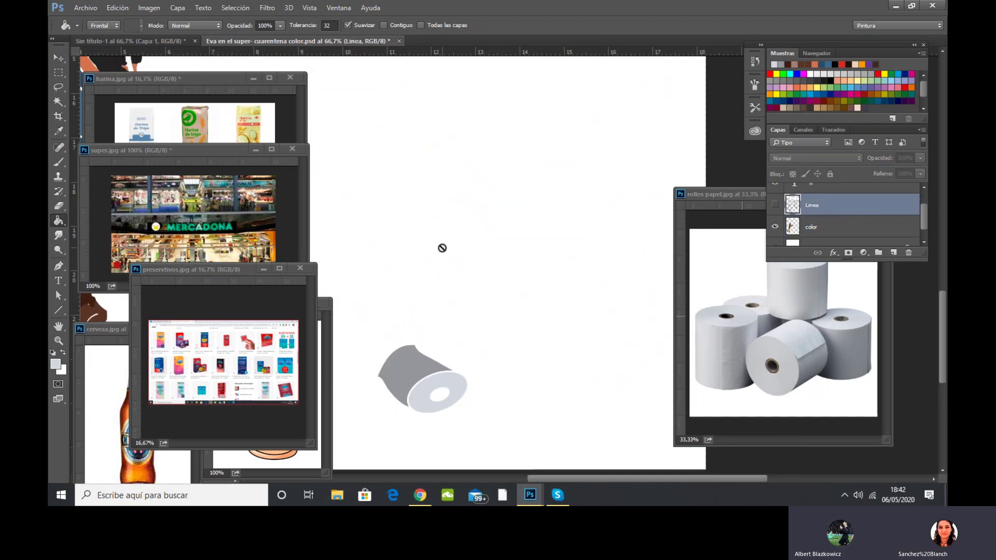
pyautogui.click(774, 204)
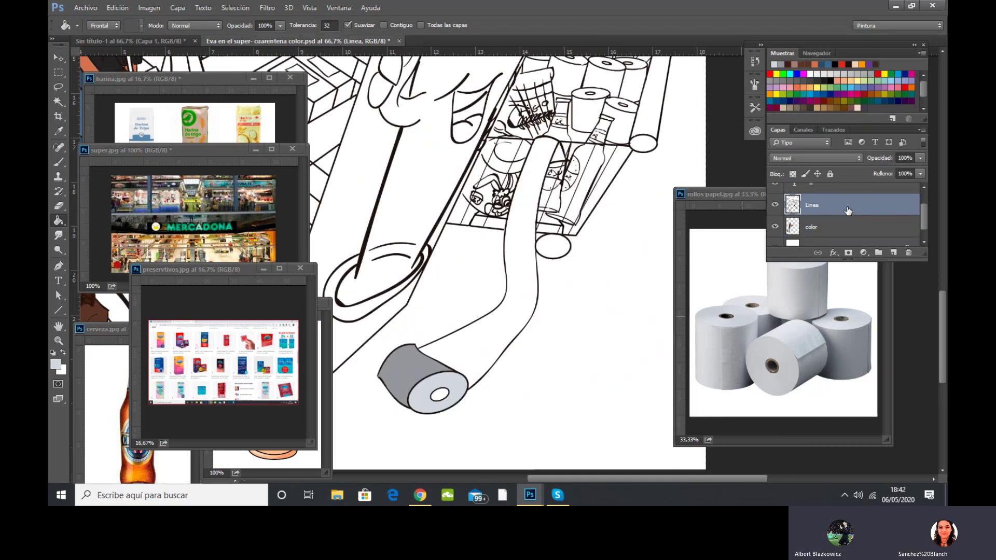
pyautogui.click(776, 207)
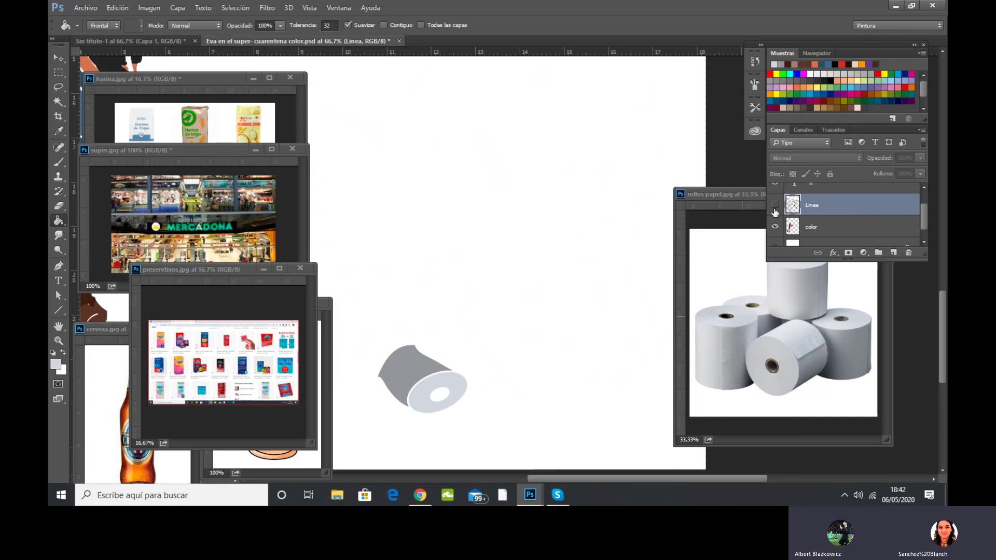
pyautogui.click(775, 205)
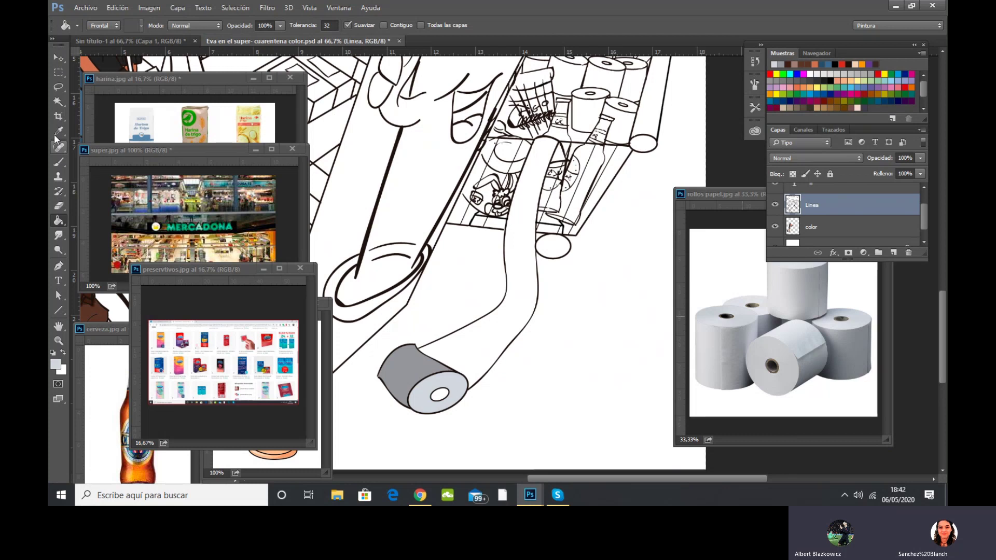
# Select the unrolled paper strip from the Linea layer with the Magic Wand and fill it with the mid grey on the color layer.
pyautogui.click(57, 101)
pyautogui.click(475, 346)
pyautogui.click(814, 228)
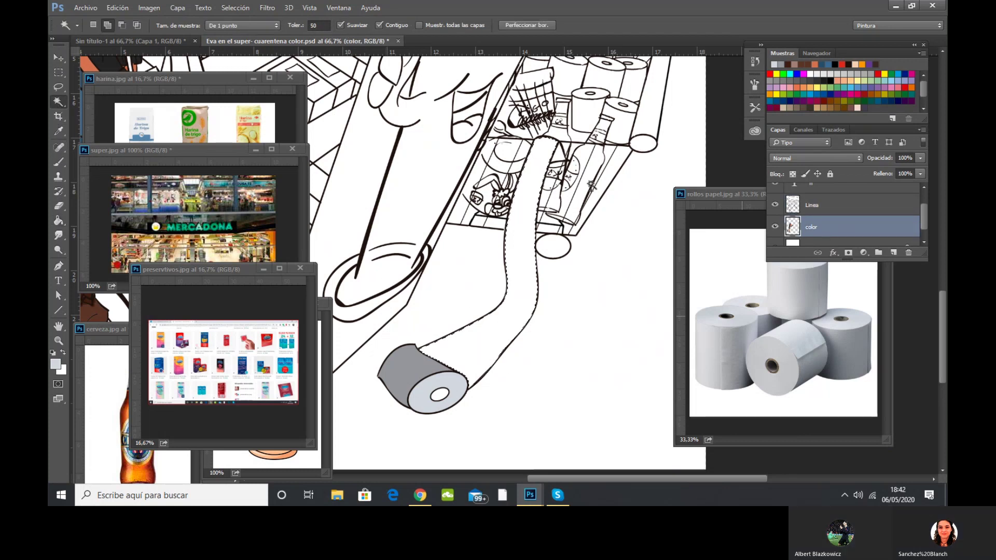
pyautogui.click(58, 219)
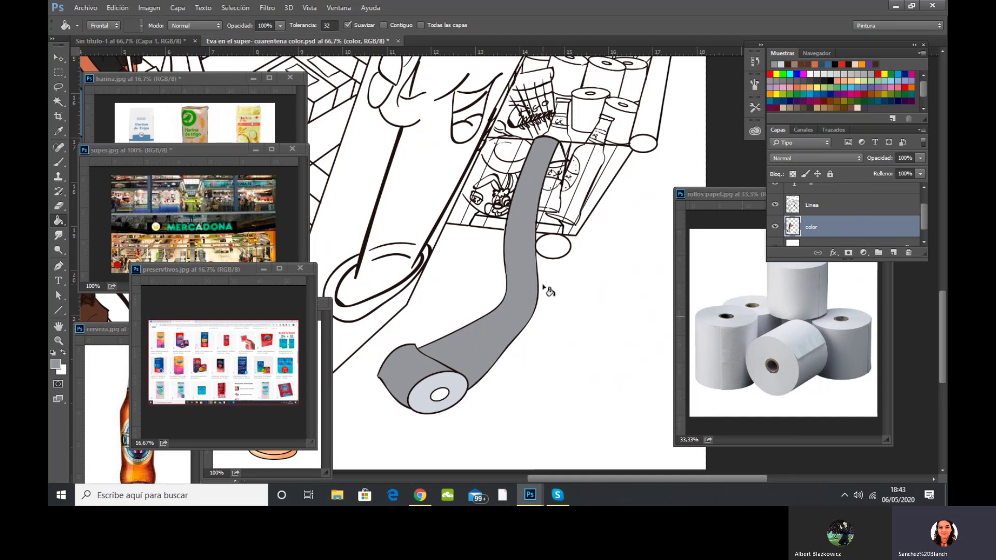
# Select the unrolled paper strip and the toilet roll's curved side from the Linea layer with the Magic Wand.
pyautogui.click(832, 207)
pyautogui.click(59, 101)
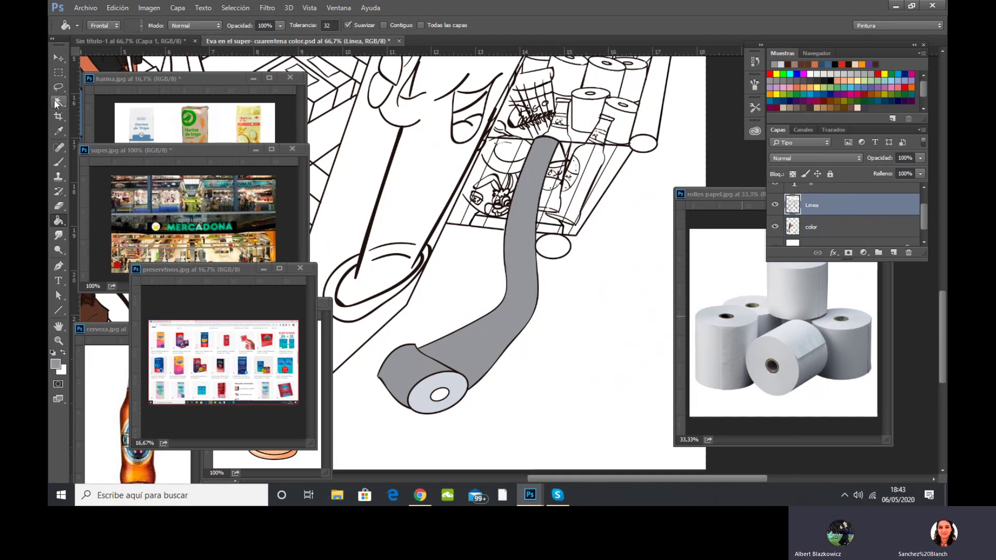
pyautogui.click(493, 352)
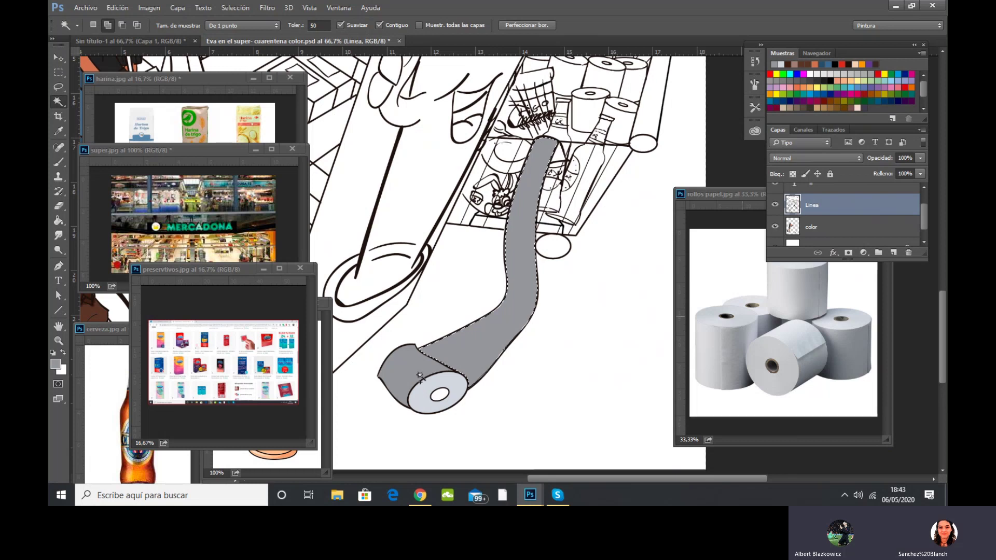
# Try filling the selected strip and roll side with light grey on the Linea layer, toggling its visibility to check the fill.
pyautogui.click(59, 223)
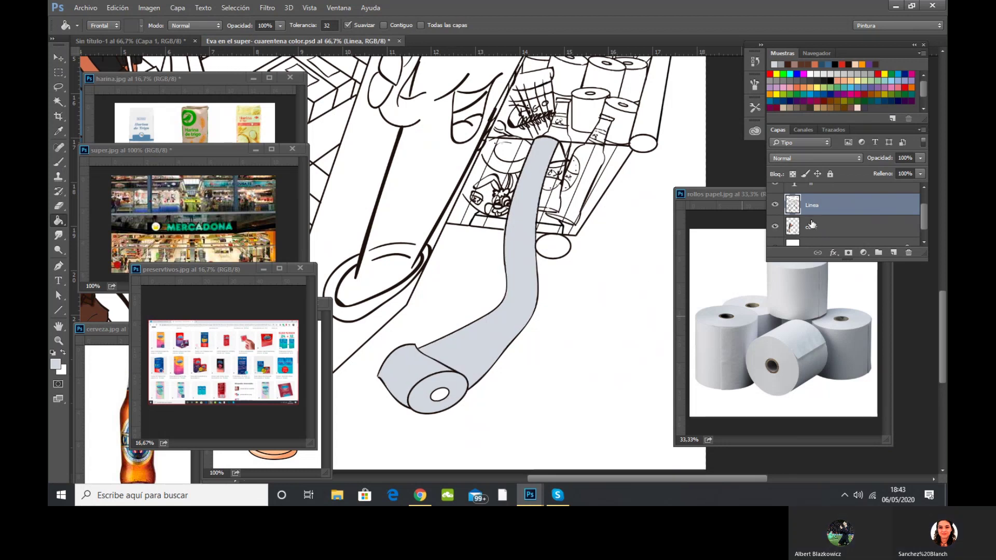
pyautogui.click(776, 207)
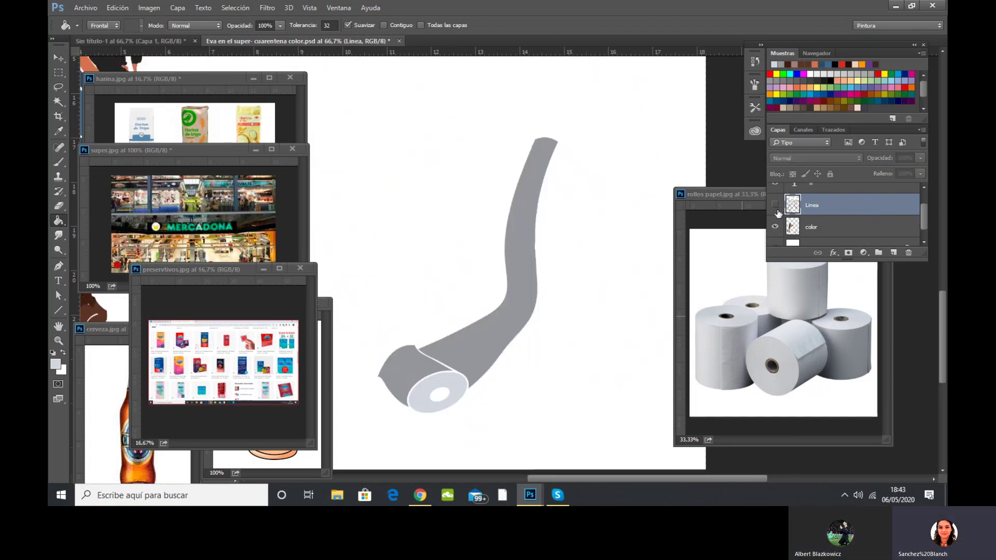
pyautogui.click(775, 208)
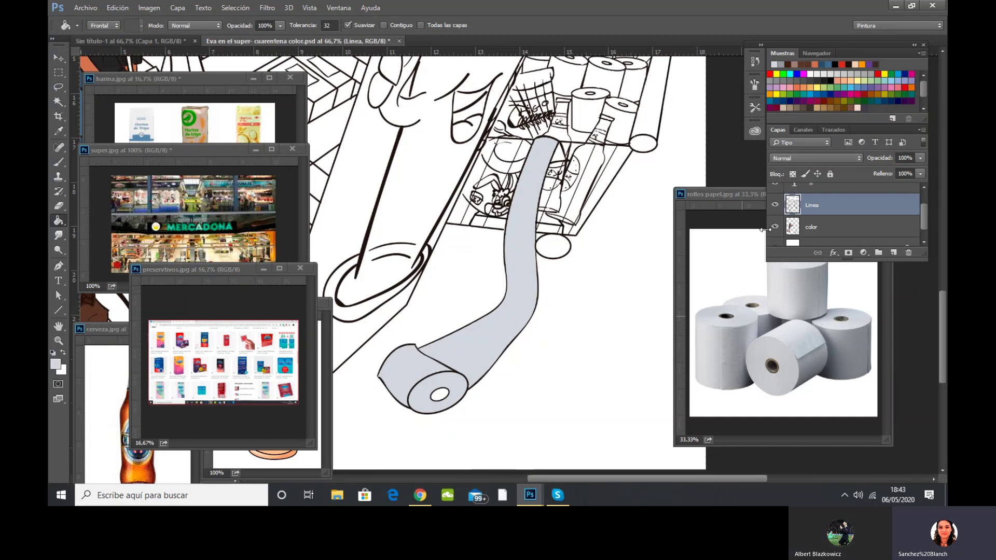
# Fill the selected paper strip and roll side with light grey on the color layer, check that layer's visibility and deselect.
pyautogui.scroll(-1, 769, 233)
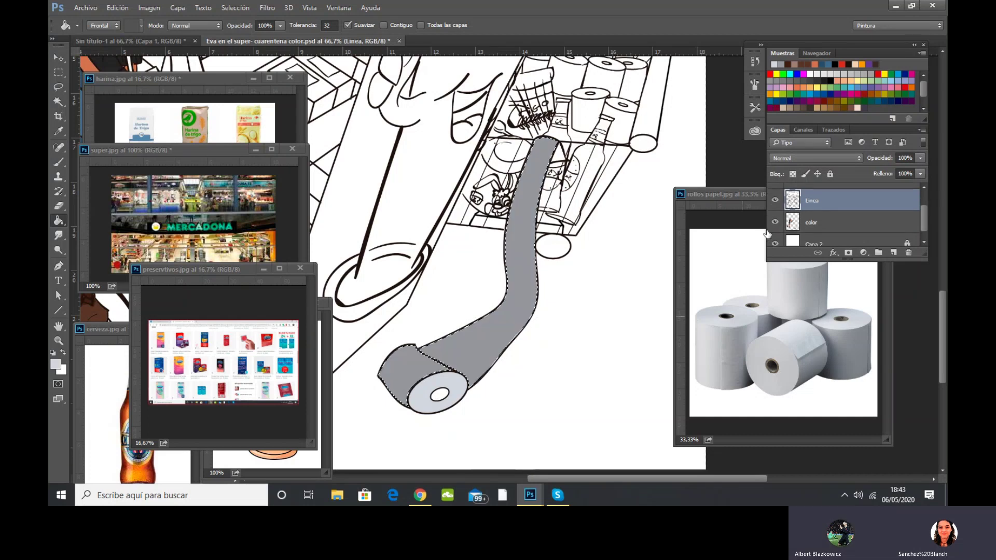
pyautogui.click(811, 226)
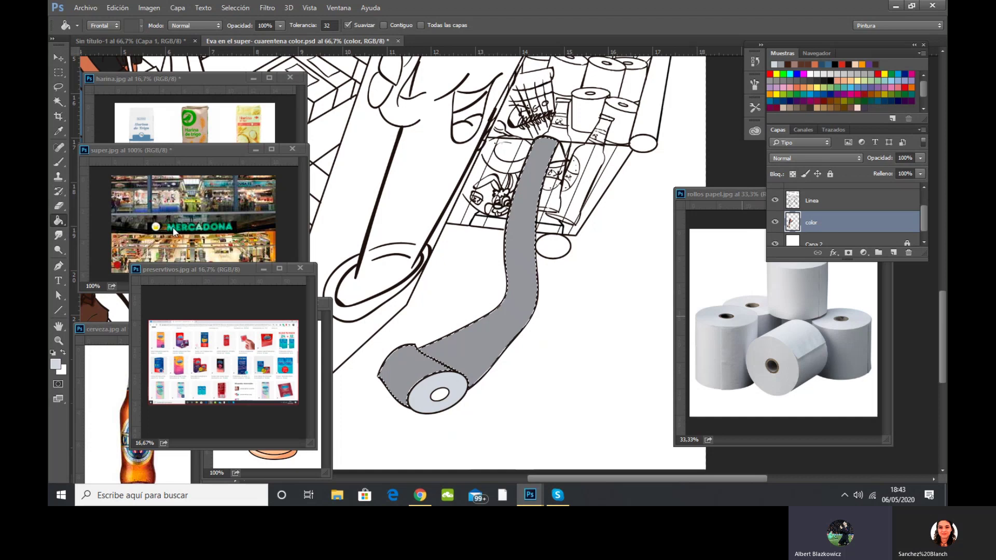
pyautogui.click(441, 363)
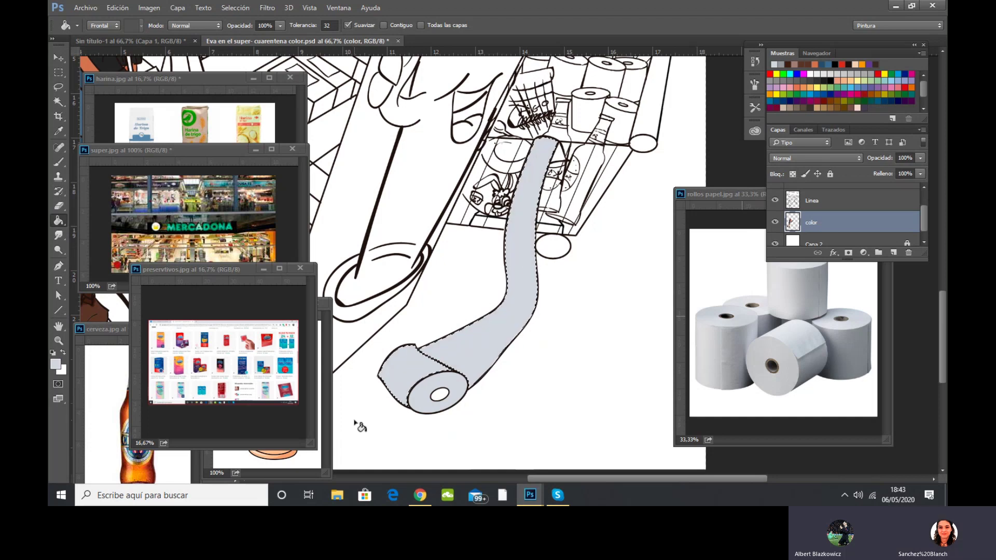
pyautogui.click(774, 223)
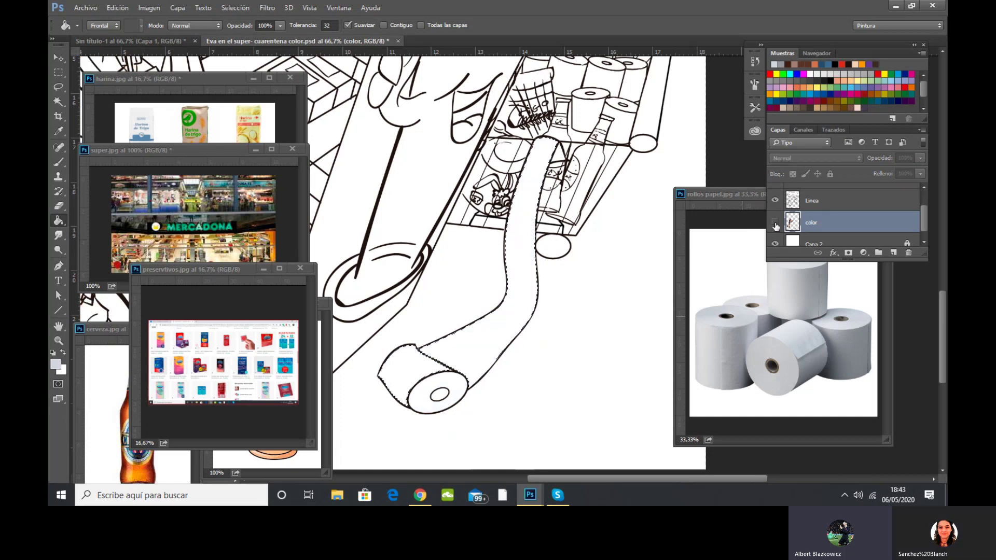
pyautogui.click(775, 223)
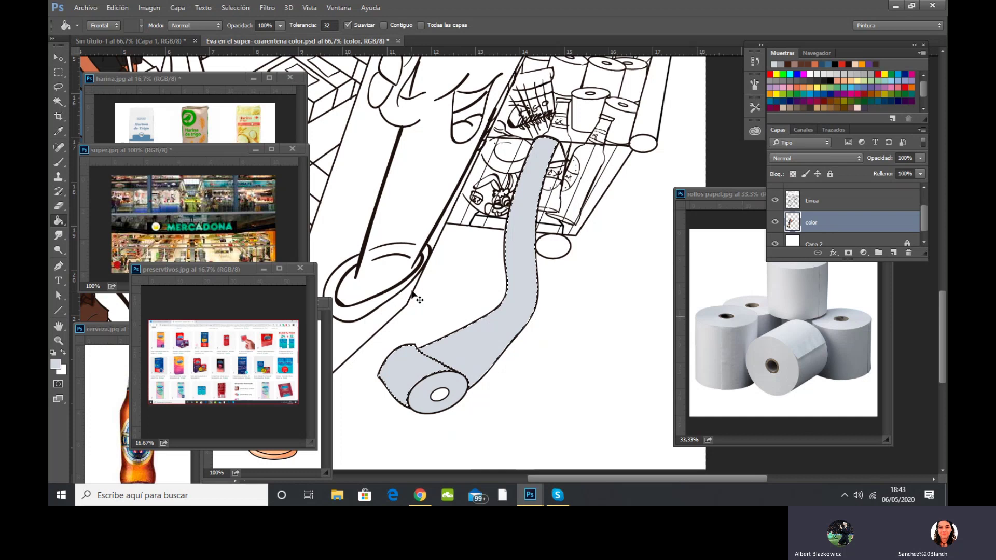
pyautogui.hotkey('ctrl', 'd')
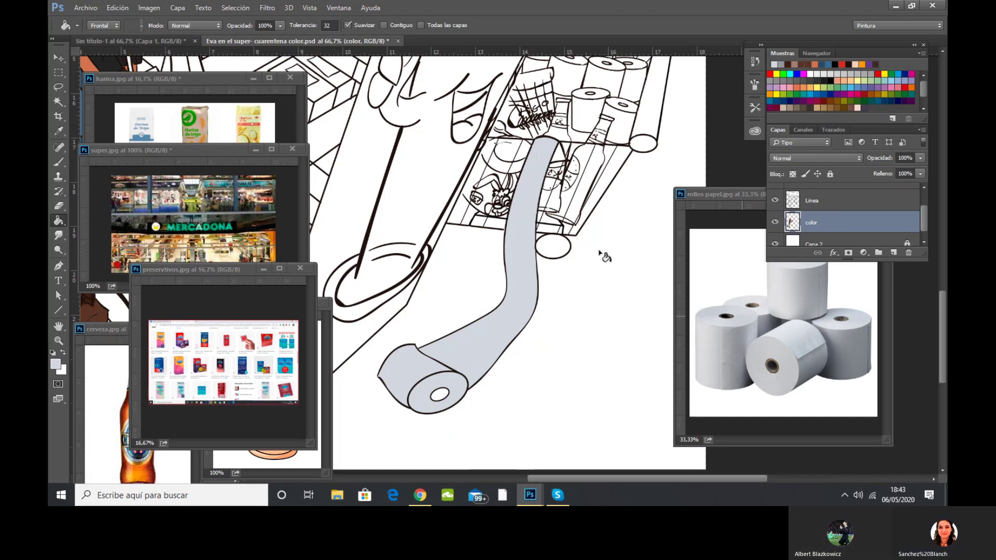
# Select the sides and tops of all the toilet rolls in the shopping cart from the Linea layer with the Magic Wand.
pyautogui.scroll(2, 609, 276)
pyautogui.hscroll(1, 608, 275)
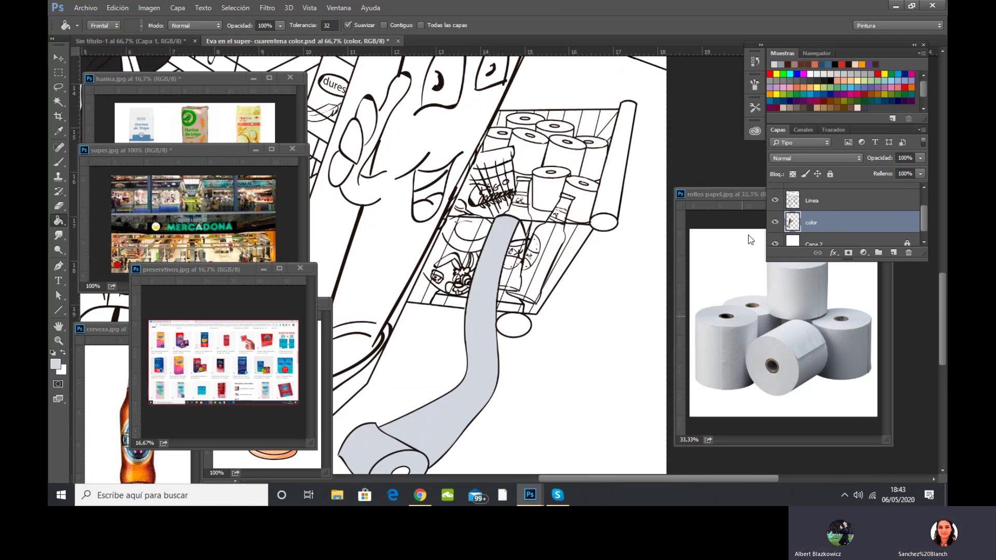
pyautogui.click(812, 205)
pyautogui.click(59, 102)
pyautogui.click(544, 195)
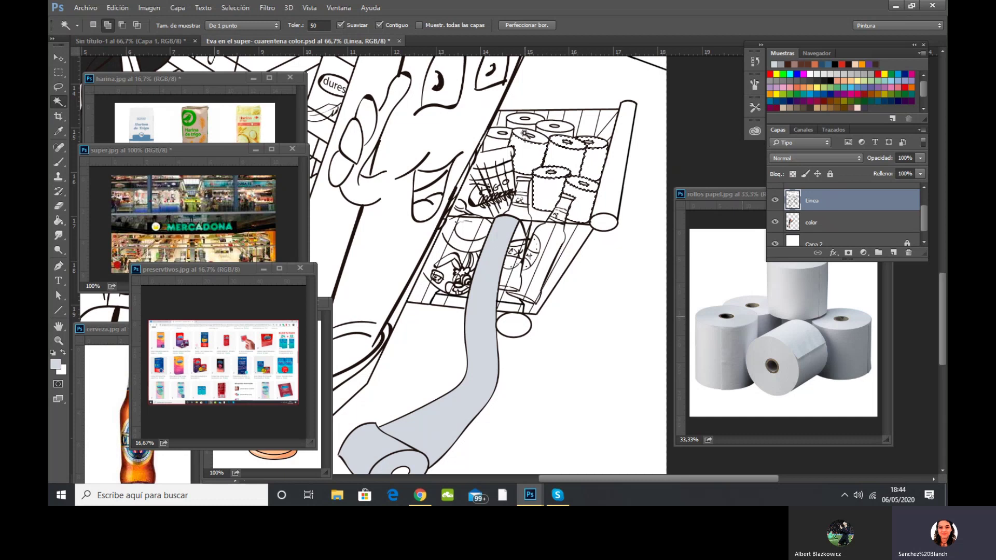
pyautogui.click(568, 138)
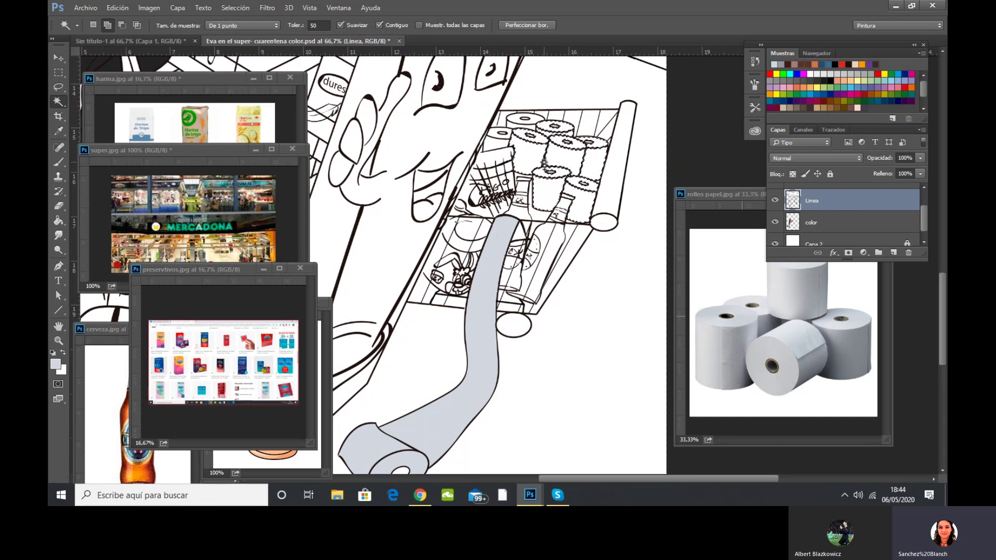
pyautogui.click(524, 120)
pyautogui.click(490, 137)
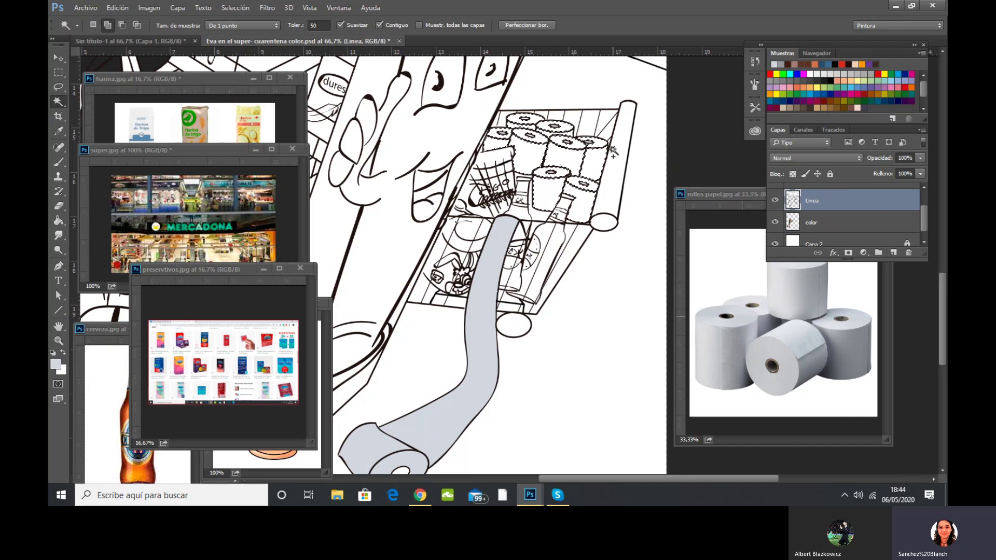
# Fill the selected cart toilet rolls with the light grey on the color layer and clear the selection.
pyautogui.hotkey('alt', '[')
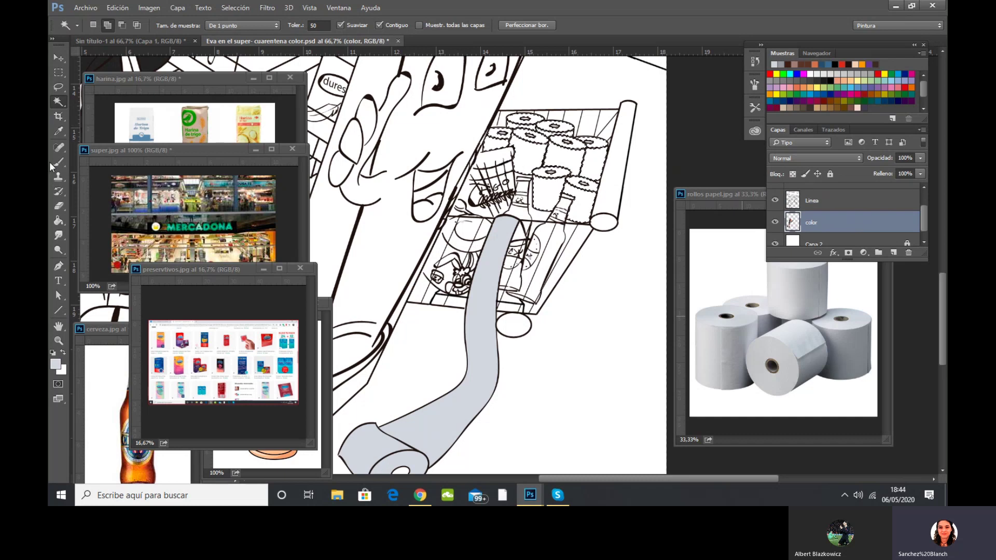
pyautogui.click(58, 221)
pyautogui.click(564, 179)
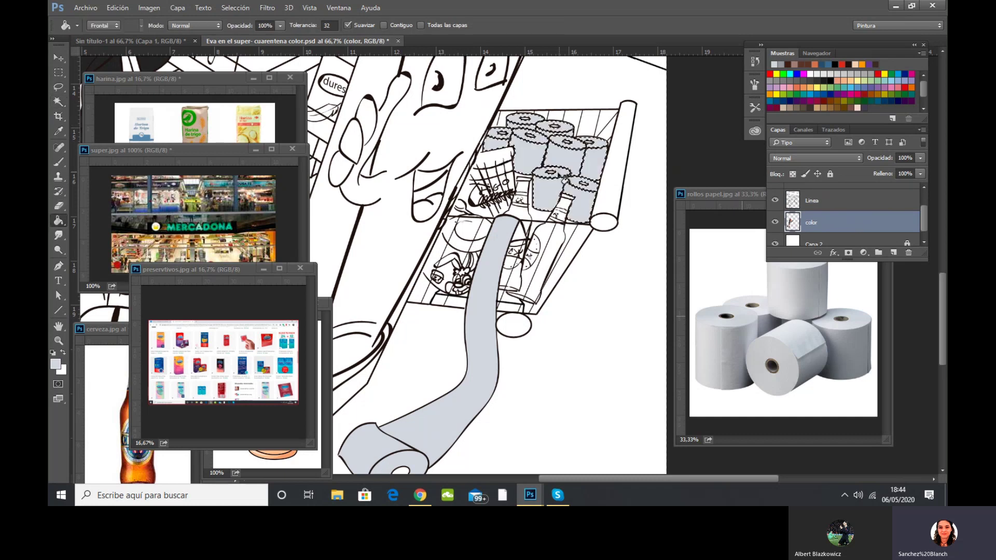
pyautogui.hotkey('ctrl', 'd')
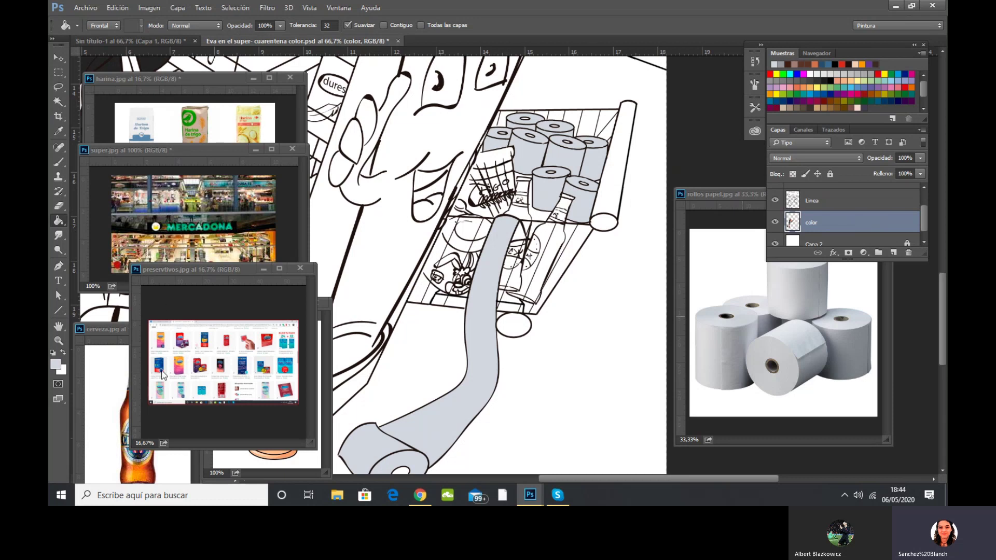
# Bring the cerveza.jpg beer bottle photo in front of the other references and return to the supermarket drawing.
pyautogui.click(98, 354)
pyautogui.moveTo(126, 328); pyautogui.dragTo(151, 298)
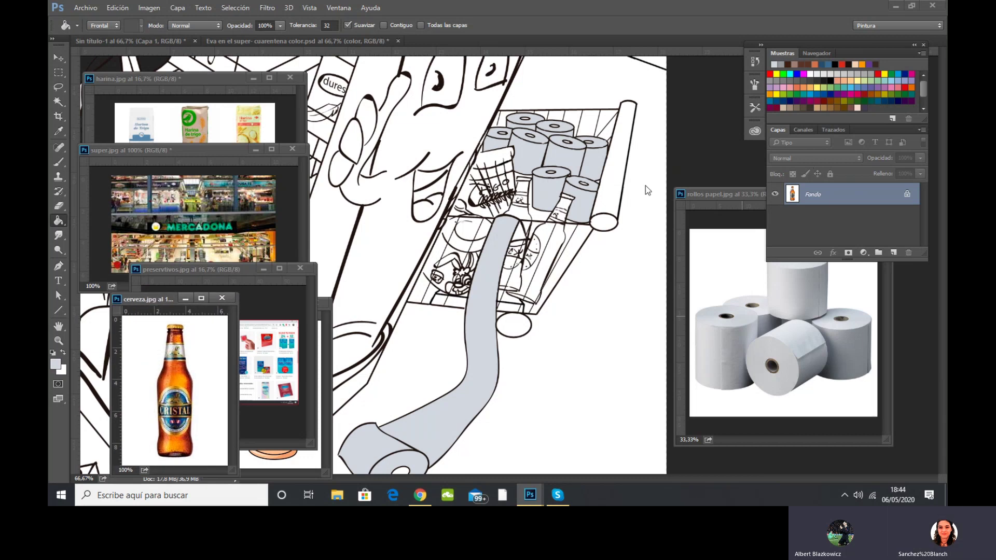
pyautogui.click(58, 58)
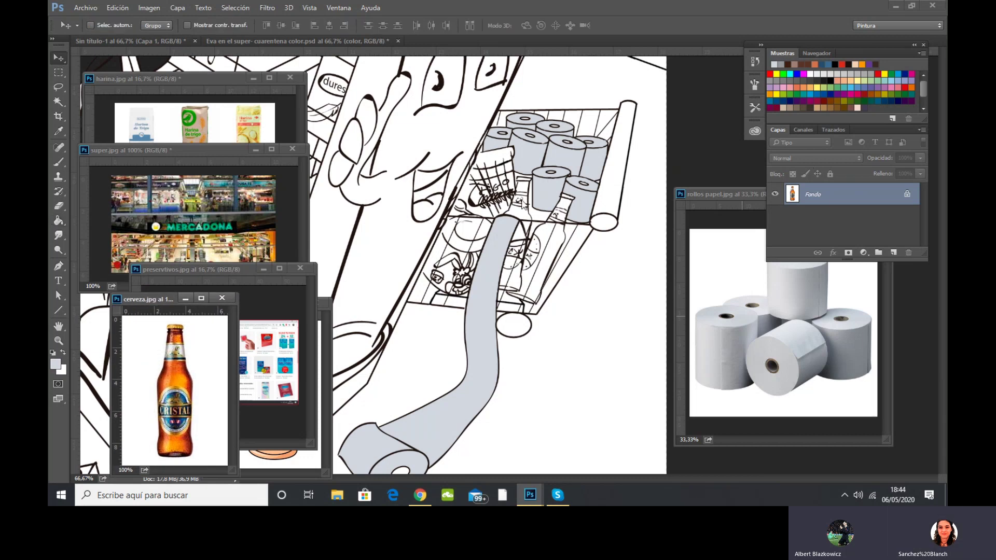
pyautogui.click(502, 182)
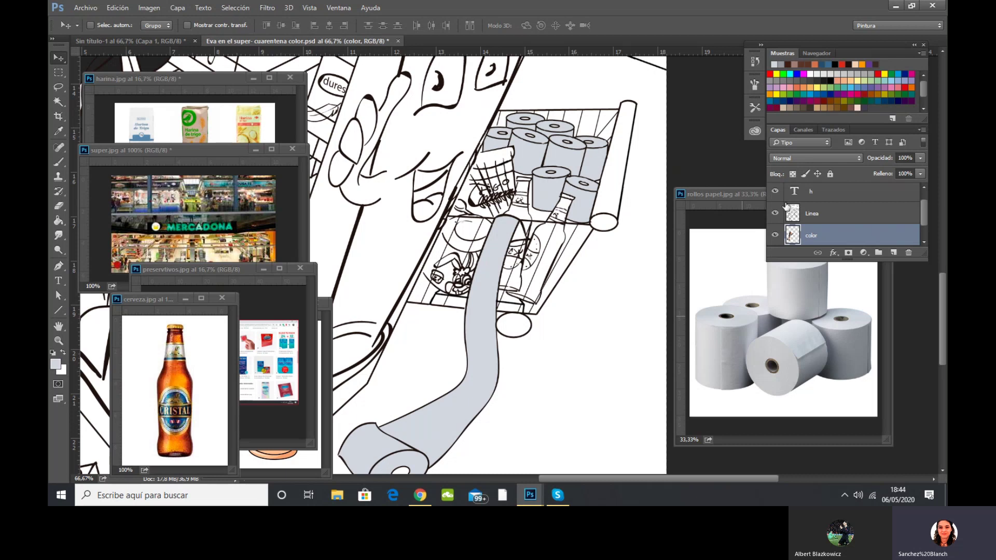
# Select the glass areas of the beer bottles in the cart from the Linea layer with the Magic Wand.
pyautogui.click(829, 220)
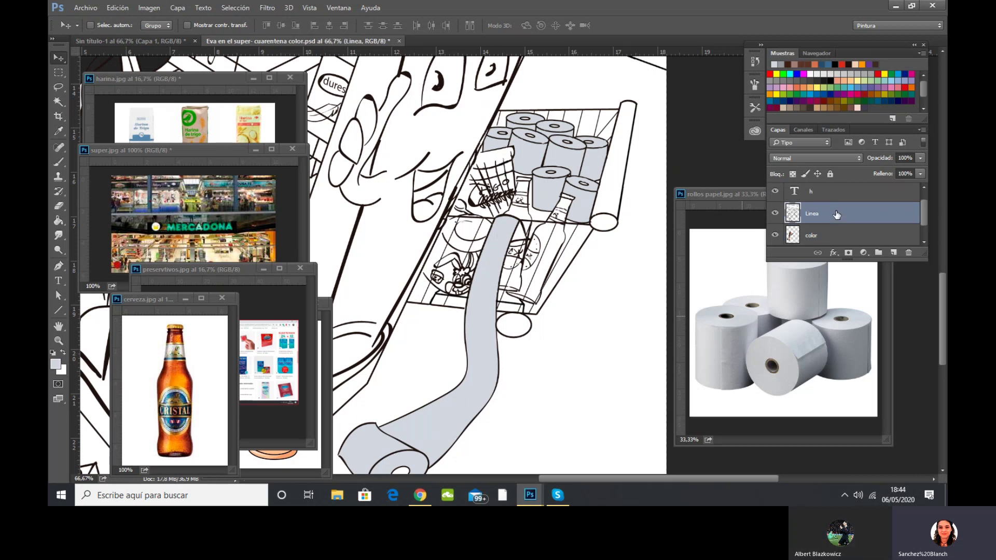
pyautogui.click(58, 101)
pyautogui.click(542, 279)
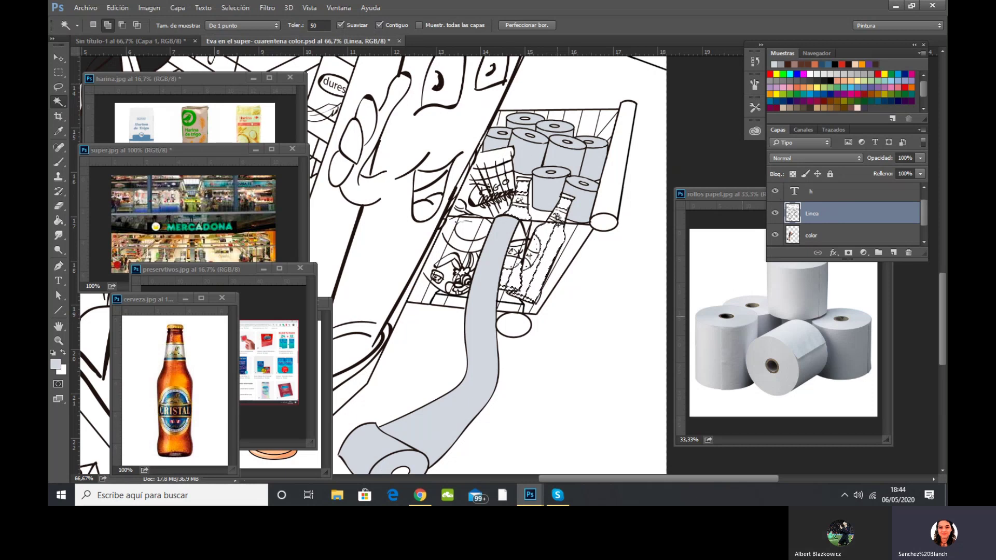
# Sample orange from the beer bottle photo and fill the selected bottles with it on the color layer, then reactivate the Linea layer.
pyautogui.click(801, 236)
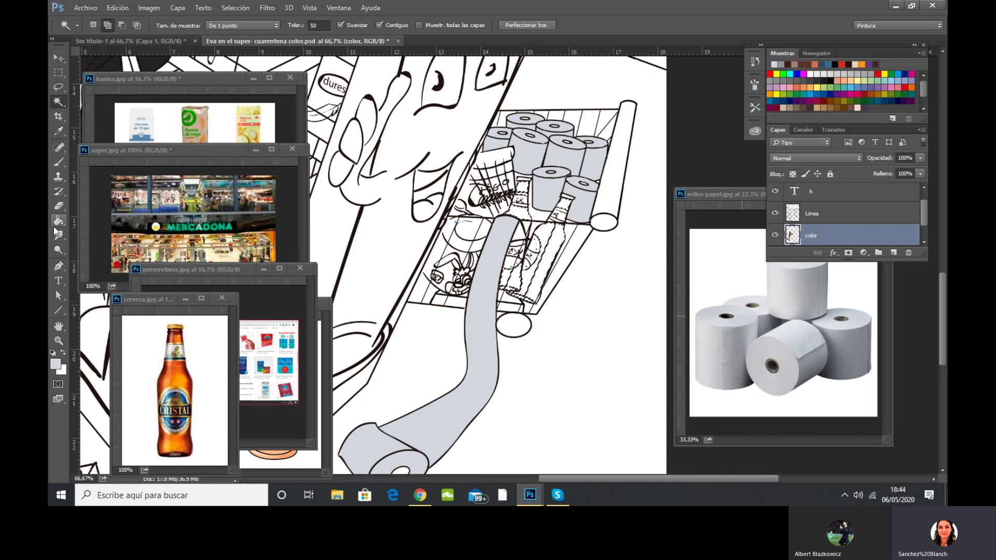
pyautogui.click(58, 162)
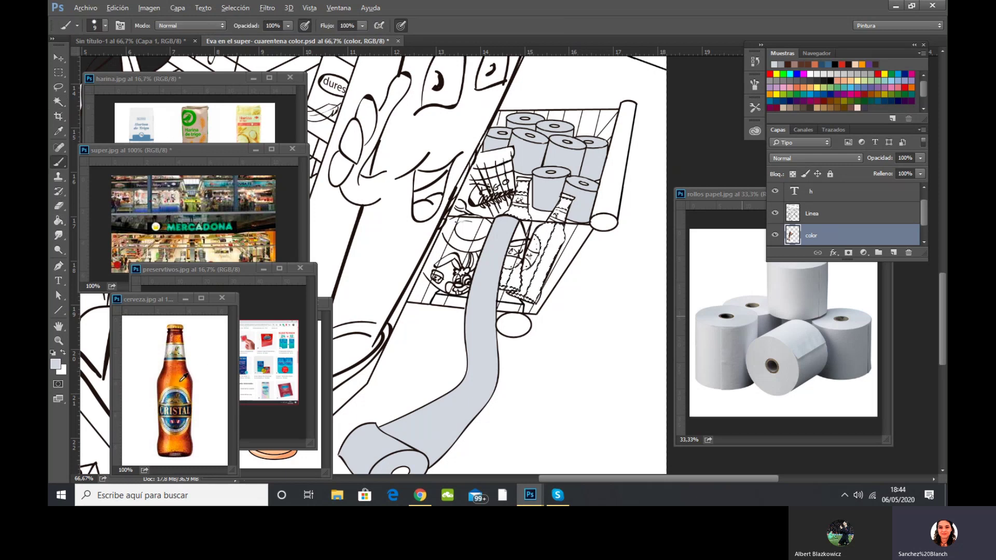
pyautogui.keyDown('alt'); pyautogui.click(180, 382); pyautogui.keyUp('alt')
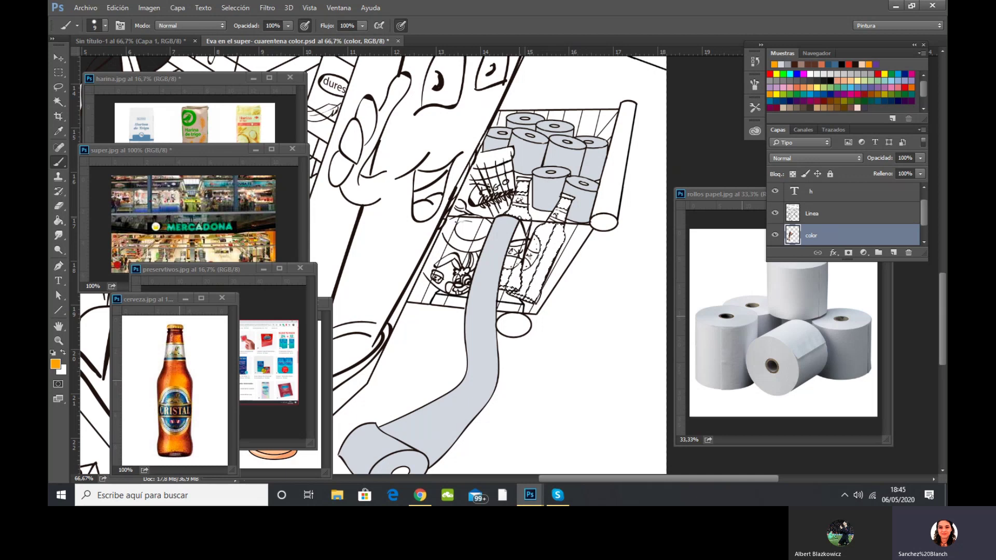
pyautogui.click(60, 221)
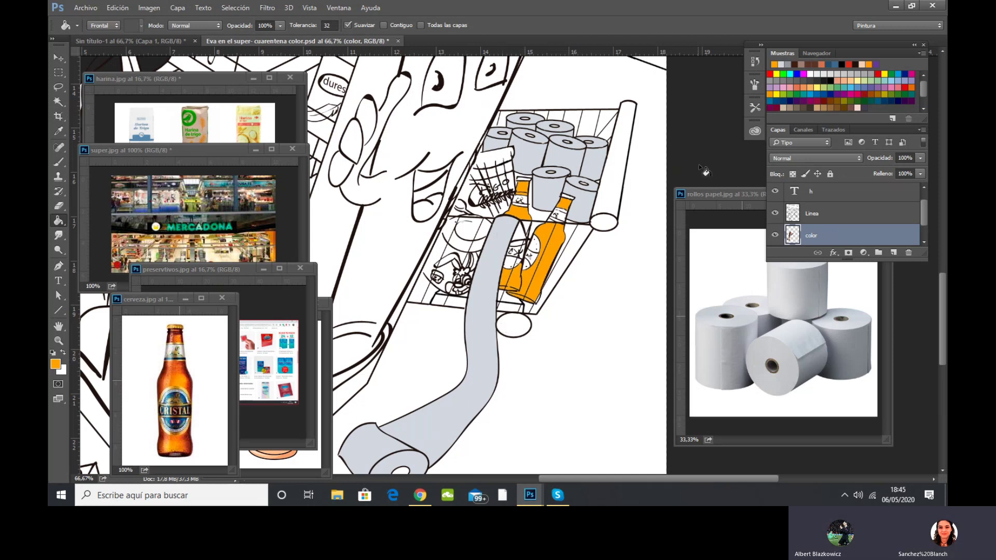
pyautogui.click(811, 218)
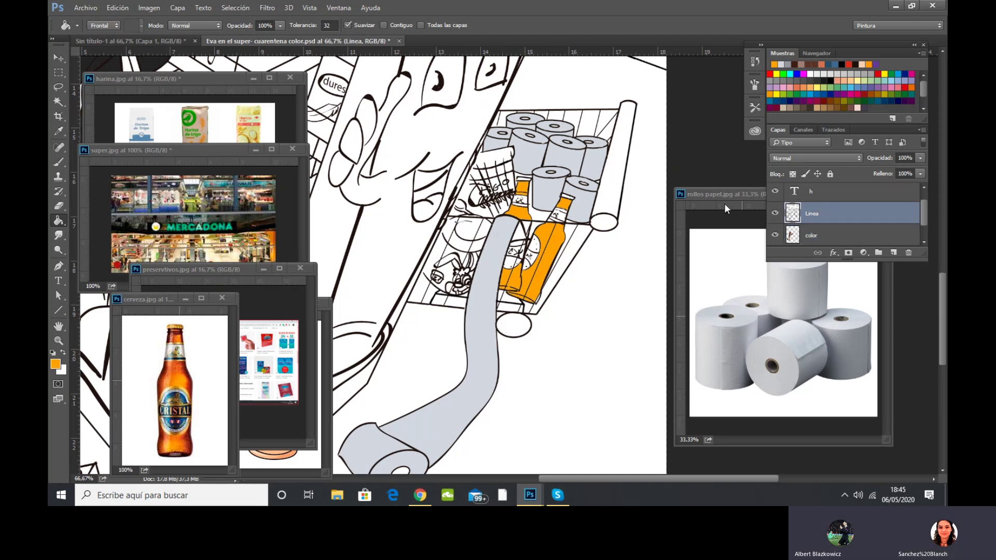
# Bring the harina.jpg flour photo to the front and select the cart's flour bag from the drawing's Linea layer with the Magic Wand.
pyautogui.click(197, 81)
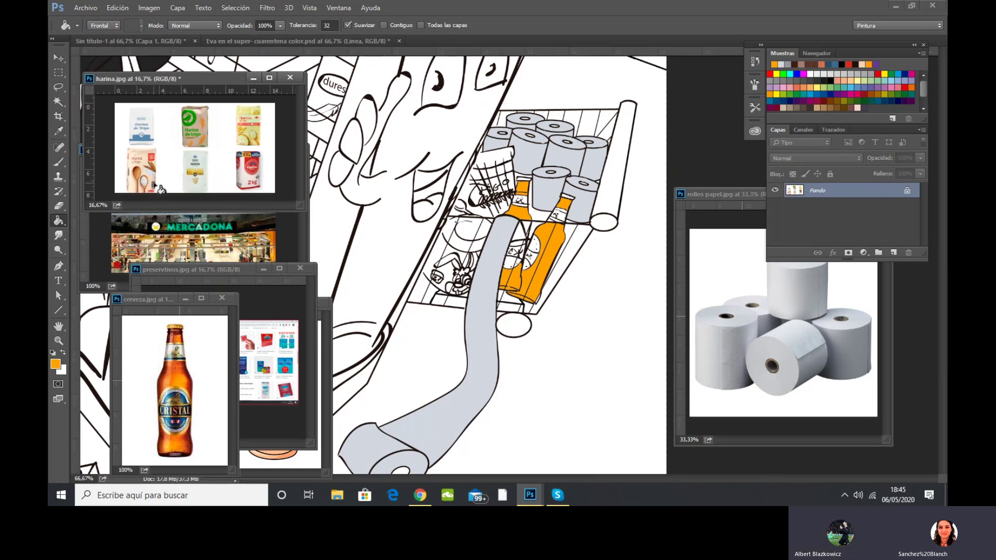
pyautogui.click(59, 57)
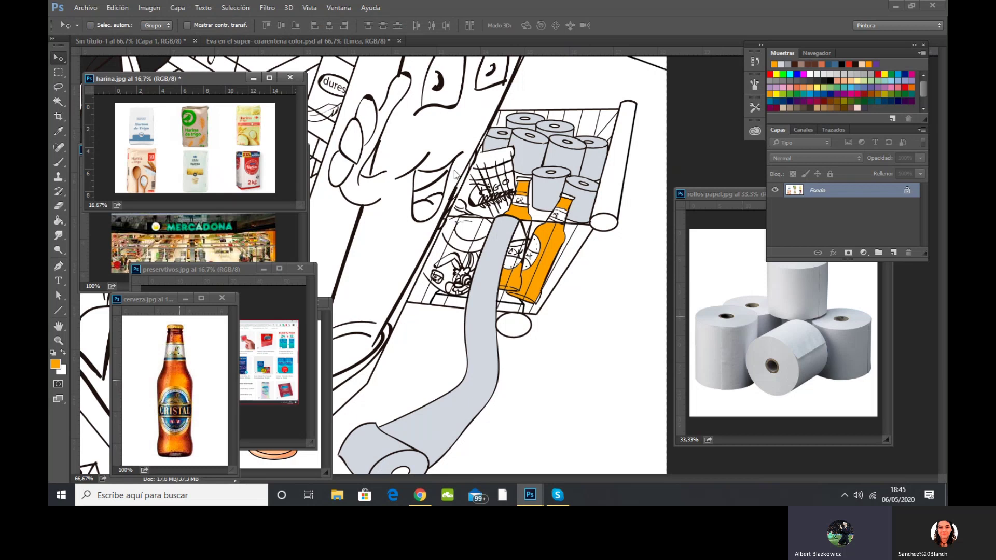
pyautogui.click(492, 162)
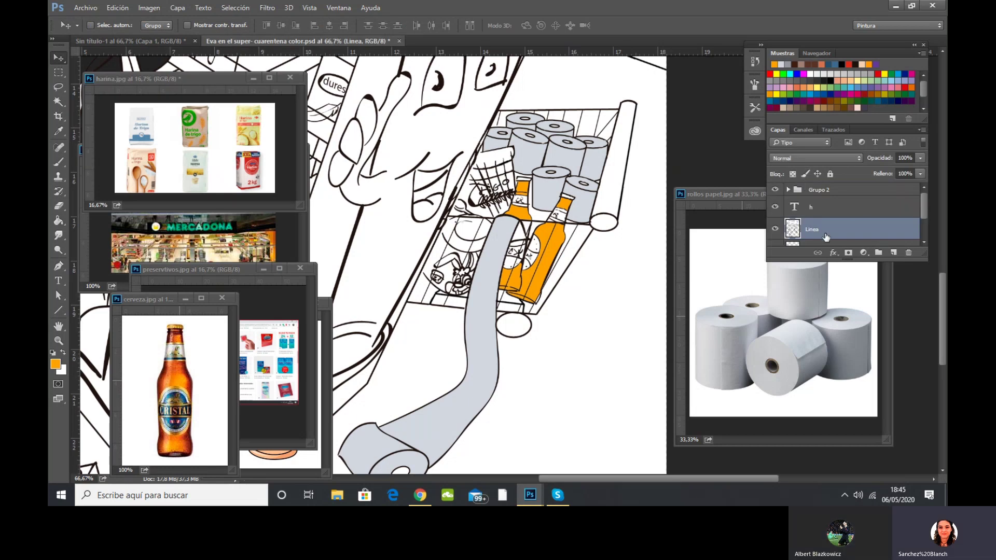
pyautogui.click(57, 101)
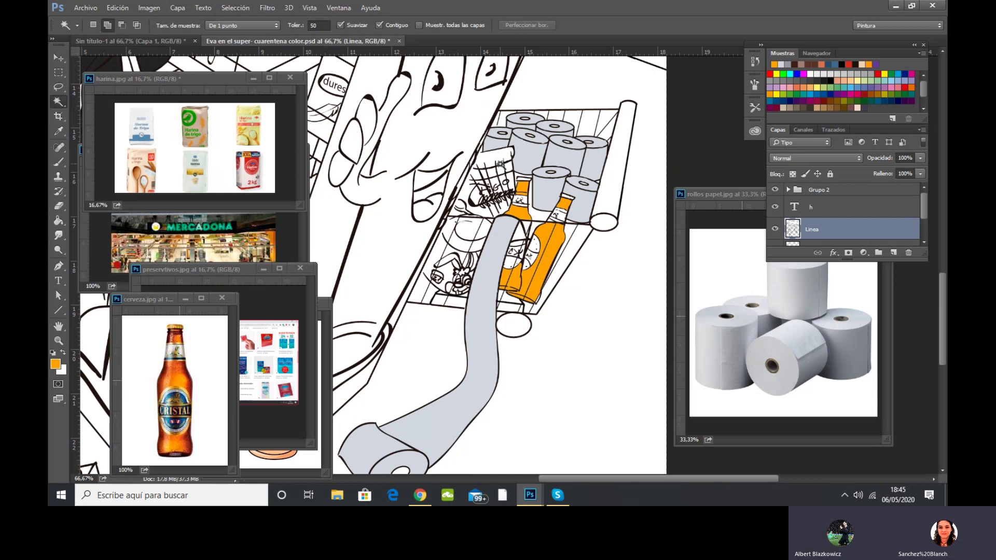
pyautogui.click(487, 179)
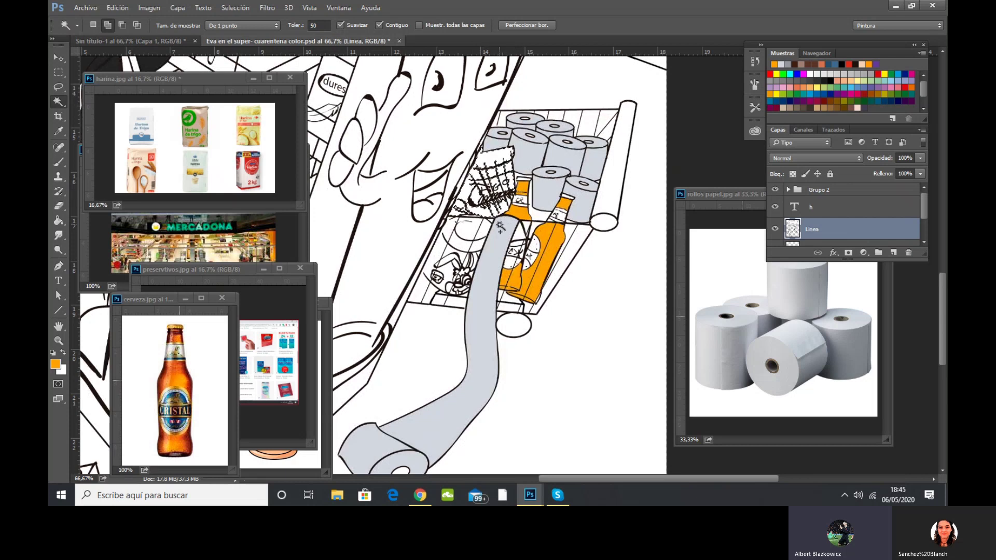
# Sample pale cream from a flour package in harina.jpg and fill the selected bag with it on the color layer.
pyautogui.moveTo(924, 206); pyautogui.dragTo(924, 217)
pyautogui.click(855, 223)
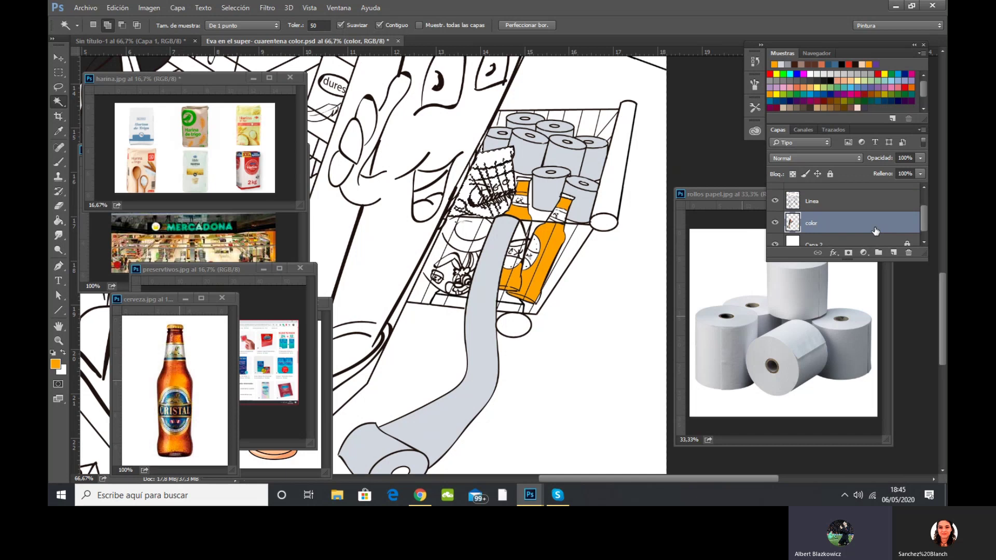
pyautogui.click(58, 219)
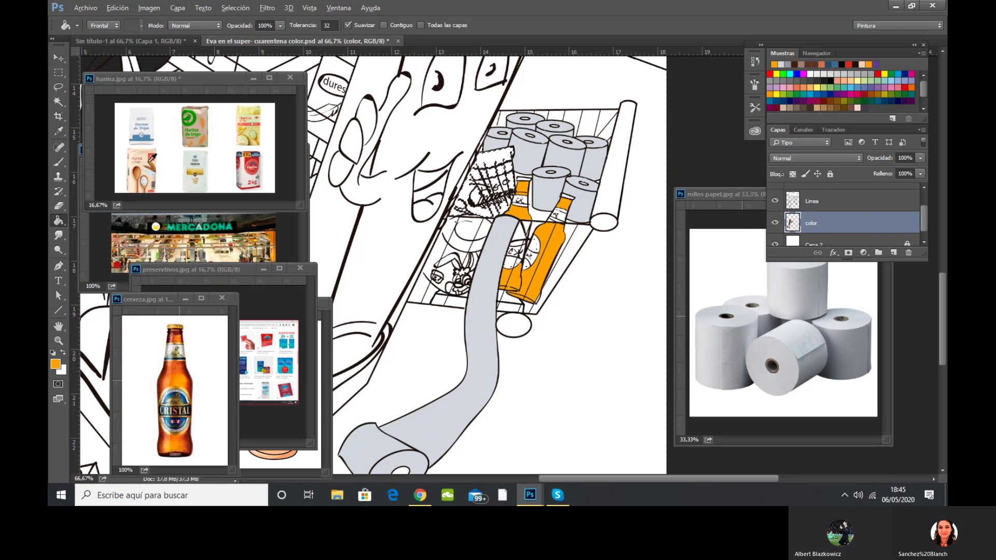
pyautogui.press('alt')
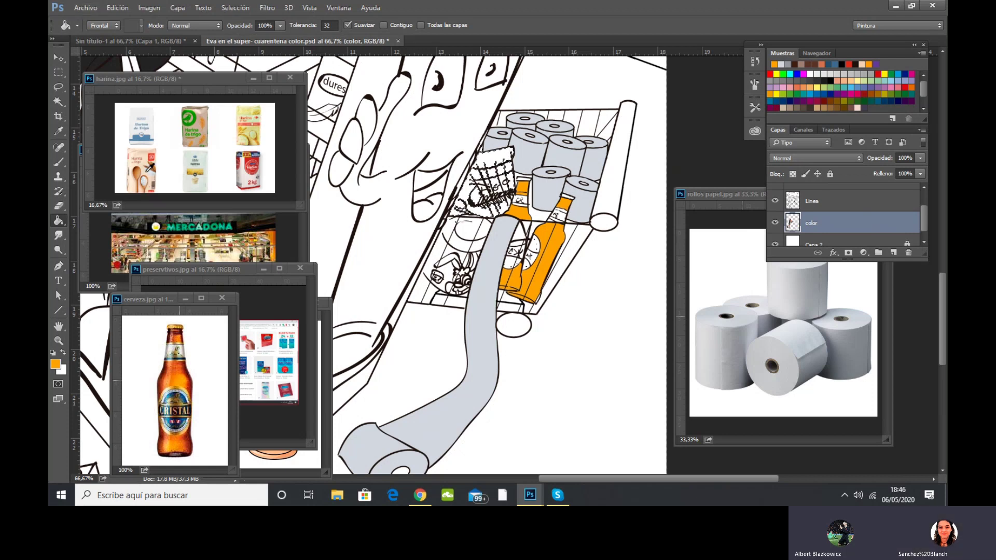
pyautogui.keyDown('alt'); pyautogui.click(150, 168); pyautogui.keyUp('alt')
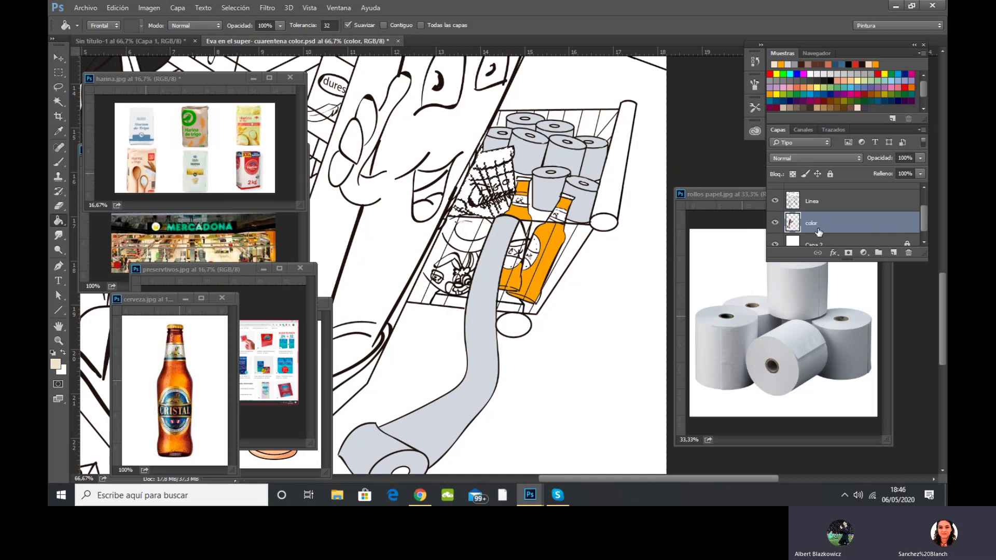
pyautogui.click(487, 197)
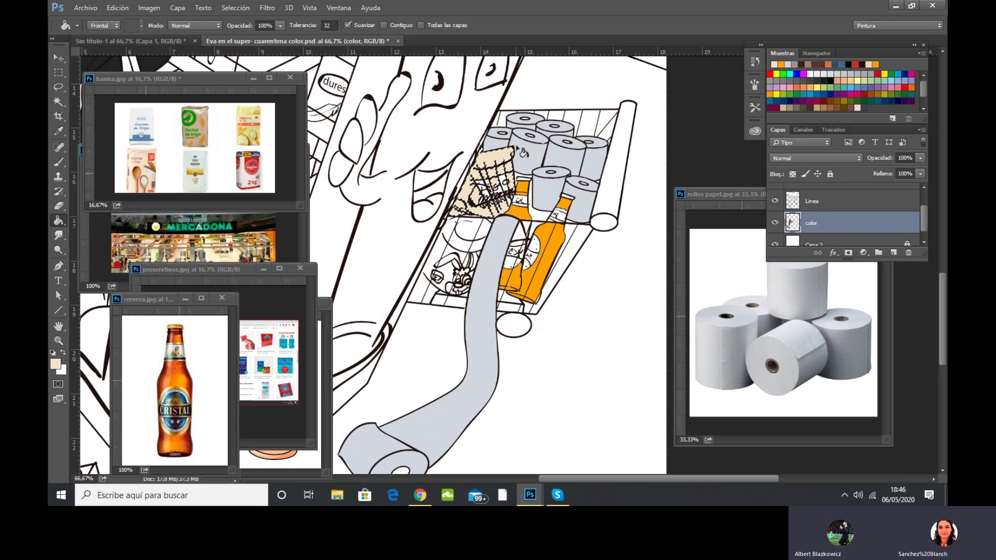
# Set the foreground colour to the warmer yellow f3db9c and refill the flour bag with it.
pyautogui.click(55, 363)
pyautogui.moveTo(418, 272); pyautogui.dragTo(446, 268)
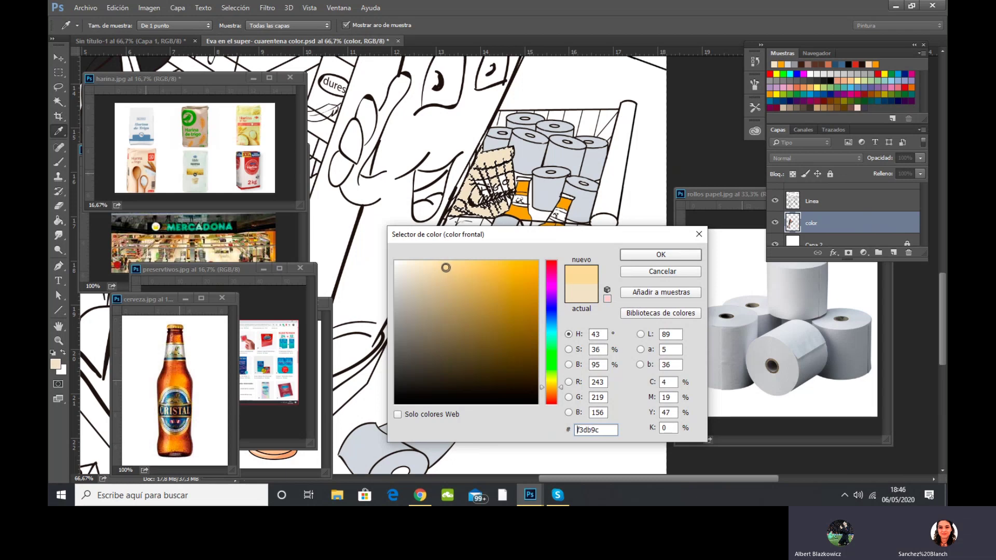
pyautogui.click(660, 254)
pyautogui.press('g')
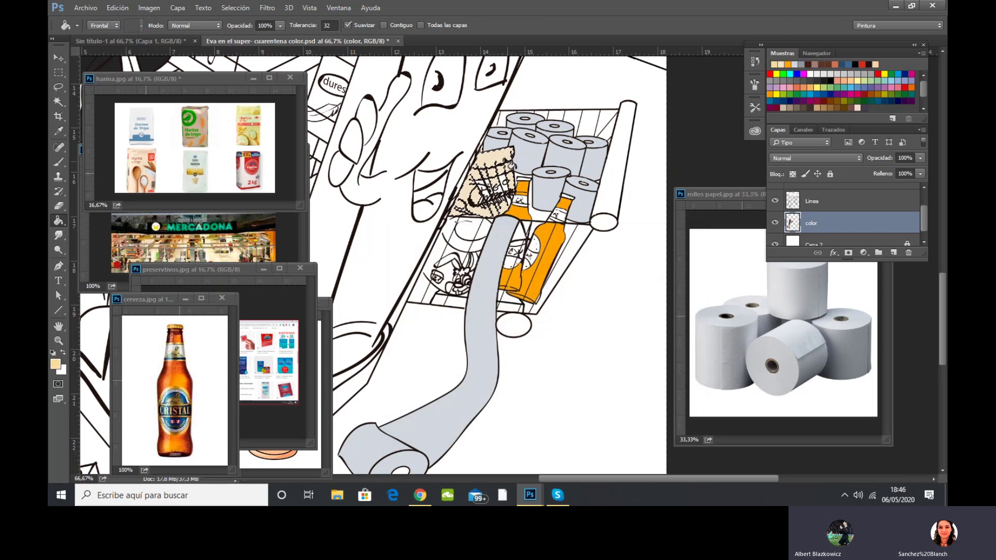
pyautogui.click(488, 176)
pyautogui.click(463, 207)
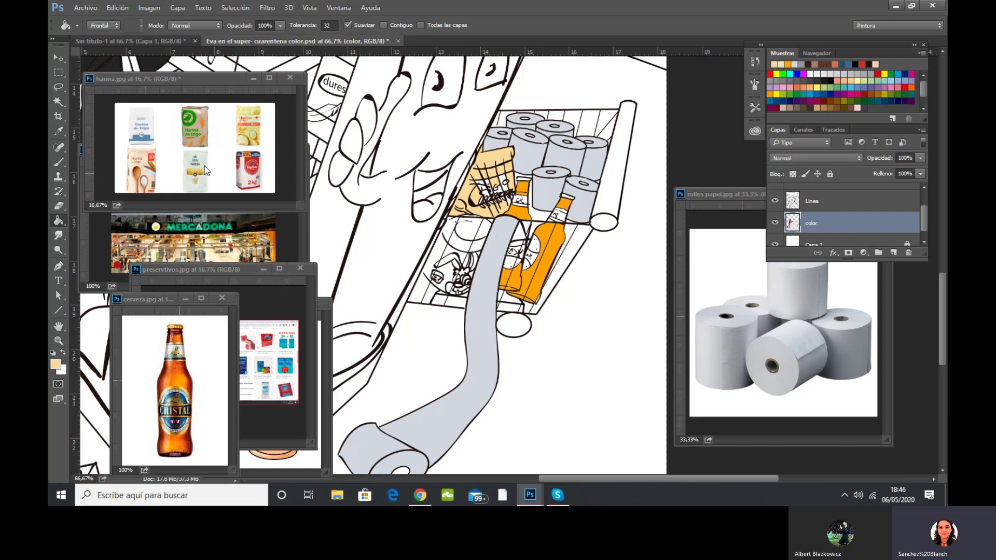
# Sample brown from the flour package photo and paint the small detail at the flour bag's lower left with the Brush.
pyautogui.click(58, 161)
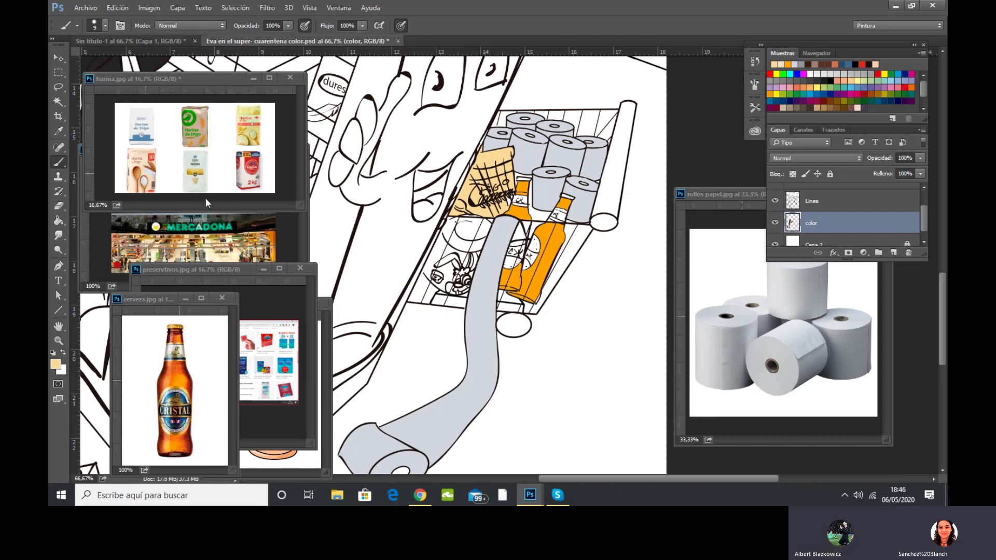
pyautogui.keyDown('alt'); pyautogui.click(141, 171); pyautogui.keyUp('alt')
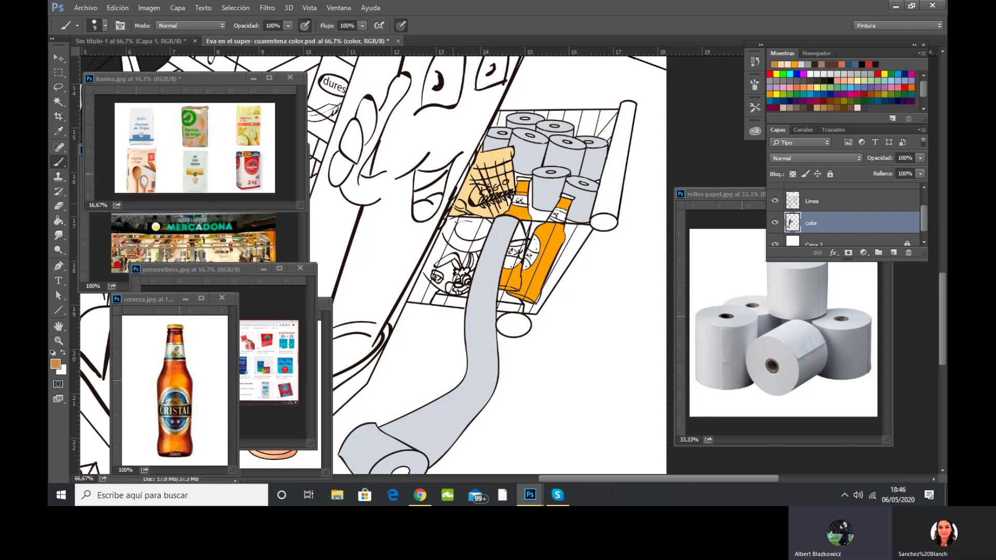
pyautogui.moveTo(460, 205); pyautogui.dragTo(460, 204)
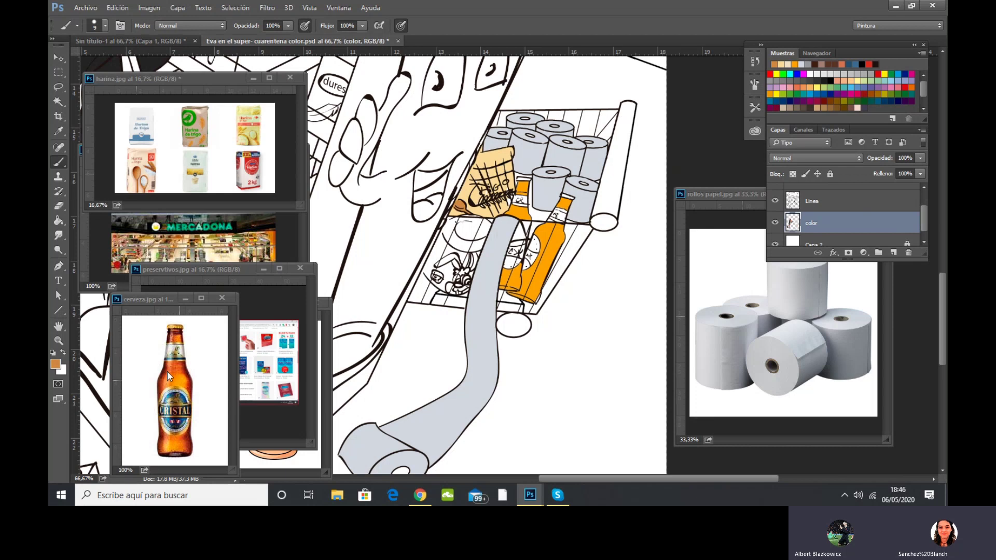
# Paint the bottles' neck labels with colours sampled from the beer photo, and resample the drawing's orange and grey for touch-ups.
pyautogui.keyDown('alt'); pyautogui.click(171, 350); pyautogui.keyUp('alt')
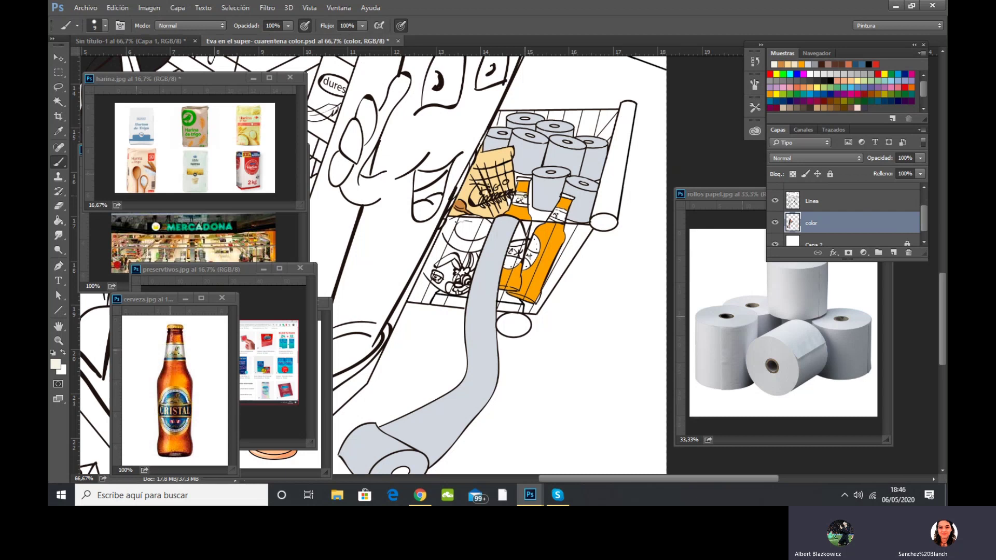
pyautogui.keyDown('alt'); pyautogui.click(175, 355); pyautogui.keyUp('alt')
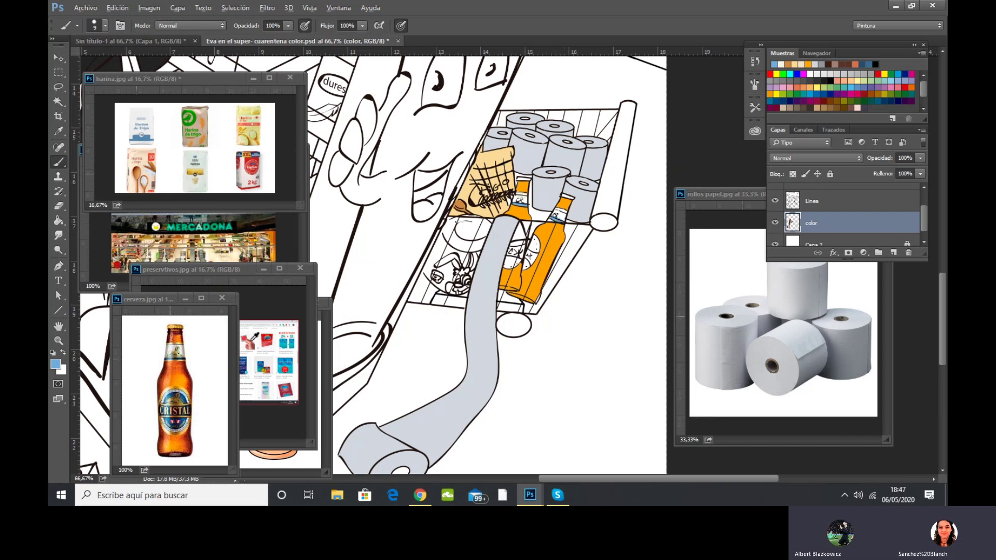
pyautogui.keyDown('alt'); pyautogui.click(179, 343); pyautogui.keyUp('alt')
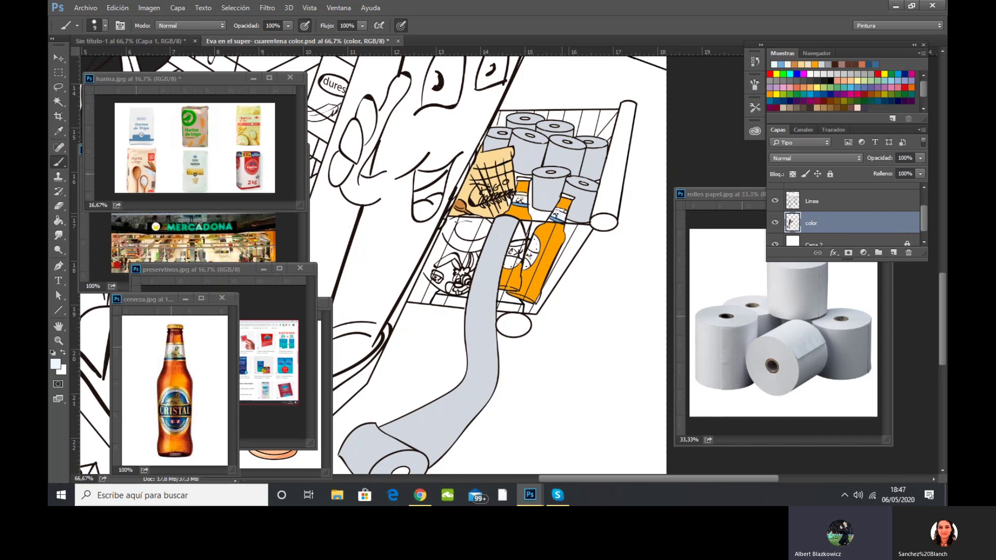
pyautogui.keyDown('alt'); pyautogui.click(182, 321); pyautogui.keyUp('alt')
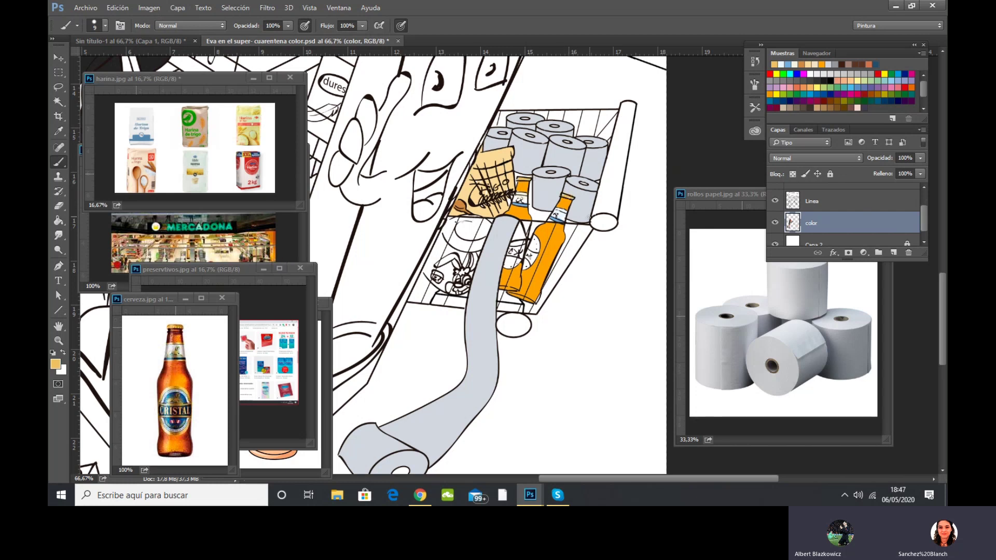
pyautogui.keyDown('alt'); pyautogui.click(523, 208); pyautogui.keyUp('alt')
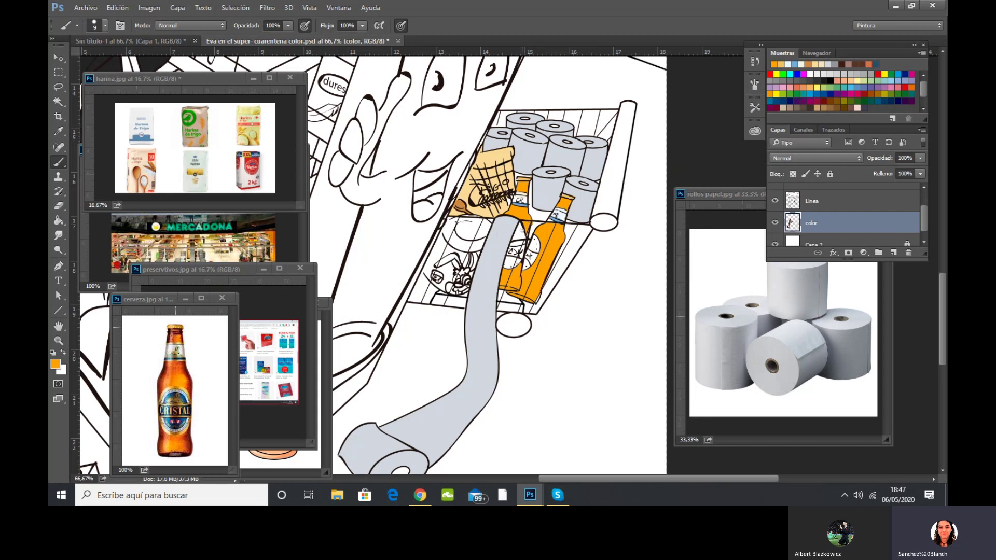
pyautogui.keyDown('alt'); pyautogui.click(509, 227); pyautogui.keyUp('alt')
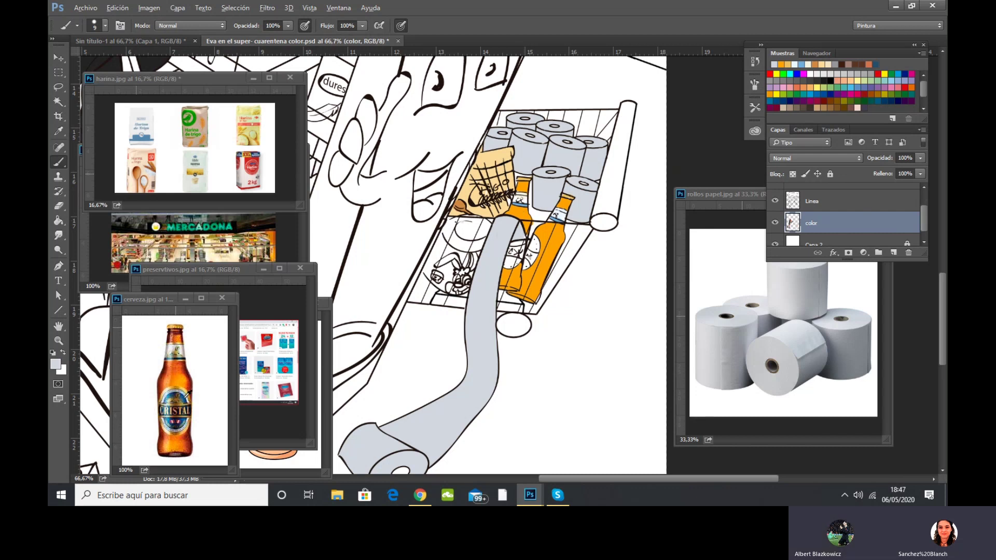
# Paint the bottles' round labels in teal with dark navy centres, sampling both colours from the beer photo.
pyautogui.keyDown('alt'); pyautogui.click(175, 396); pyautogui.keyUp('alt')
pyautogui.moveTo(518, 247)
pyautogui.mouseDown()
pyautogui.moveTo(506, 266)
pyautogui.moveTo(524, 244)
pyautogui.moveTo(514, 263)
pyautogui.mouseUp()
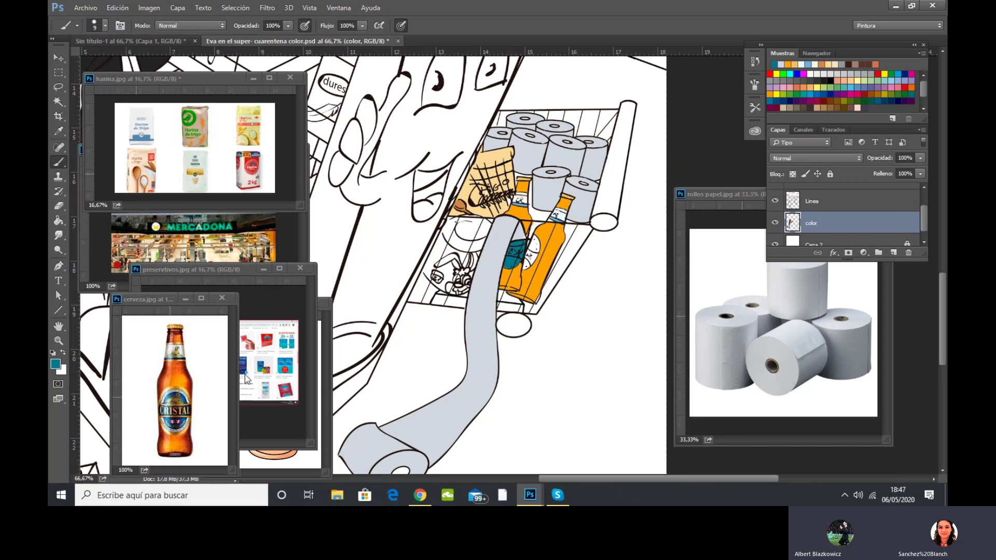
pyautogui.moveTo(536, 251); pyautogui.dragTo(526, 256)
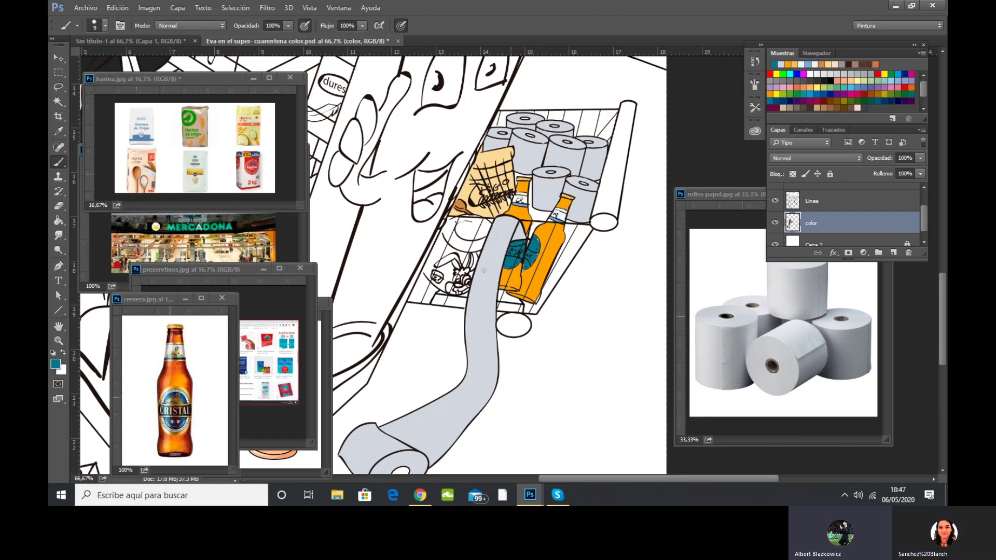
pyautogui.keyDown('alt'); pyautogui.click(192, 402); pyautogui.keyUp('alt')
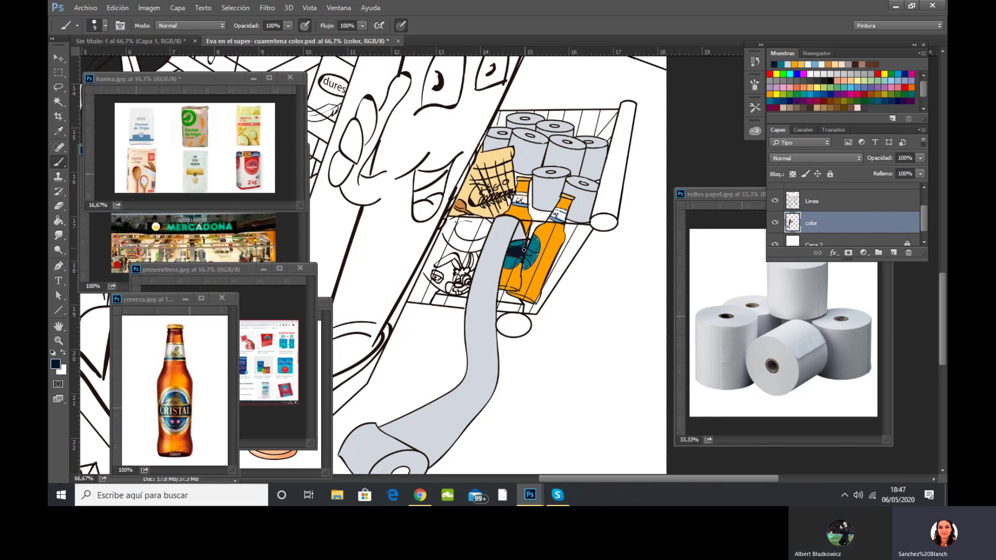
pyautogui.moveTo(528, 254); pyautogui.dragTo(531, 260)
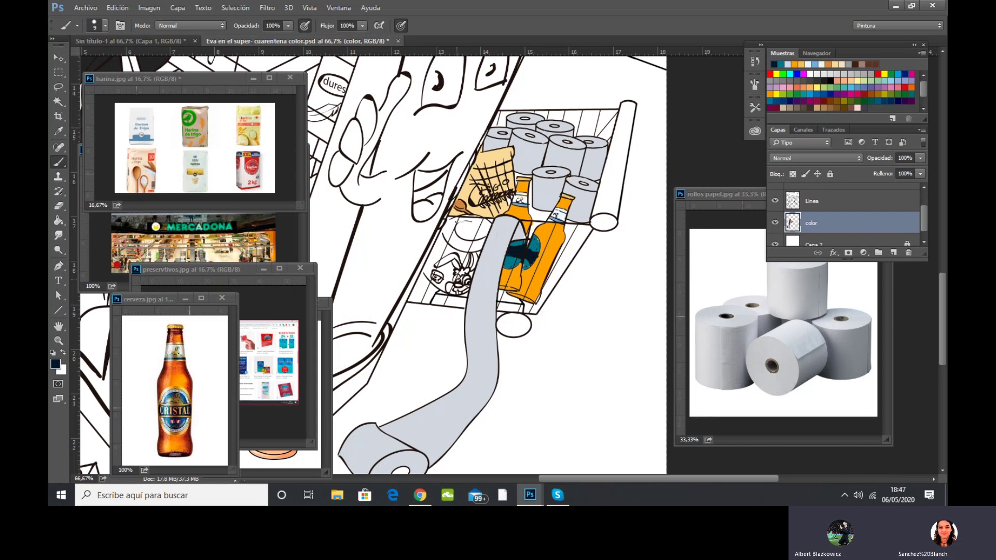
# Set the foreground colour to orange-brown ca772c and paint the rabbit figure in the cart.
pyautogui.click(55, 366)
pyautogui.click(551, 393)
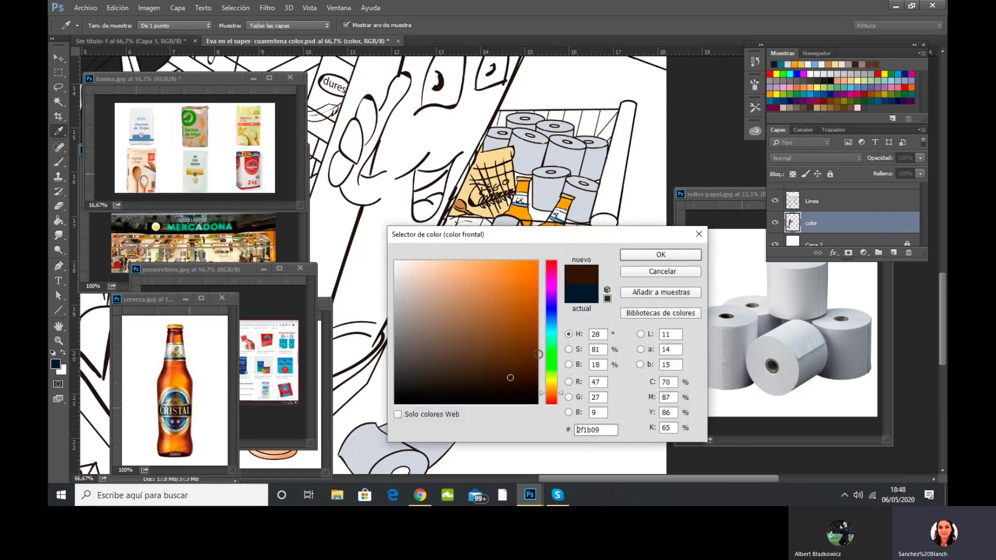
pyautogui.moveTo(521, 286)
pyautogui.mouseDown()
pyautogui.moveTo(512, 322)
pyautogui.moveTo(510, 310)
pyautogui.moveTo(496, 337)
pyautogui.moveTo(506, 291)
pyautogui.mouseUp()
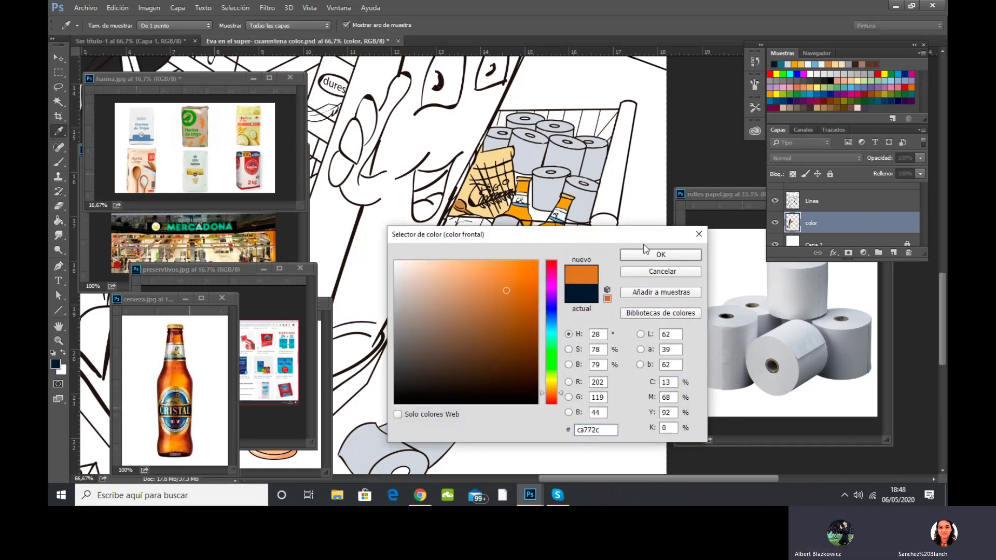
pyautogui.click(648, 256)
pyautogui.moveTo(459, 277)
pyautogui.mouseDown()
pyautogui.moveTo(449, 289)
pyautogui.moveTo(473, 256)
pyautogui.moveTo(469, 274)
pyautogui.moveTo(438, 261)
pyautogui.moveTo(449, 256)
pyautogui.moveTo(467, 272)
pyautogui.mouseUp()
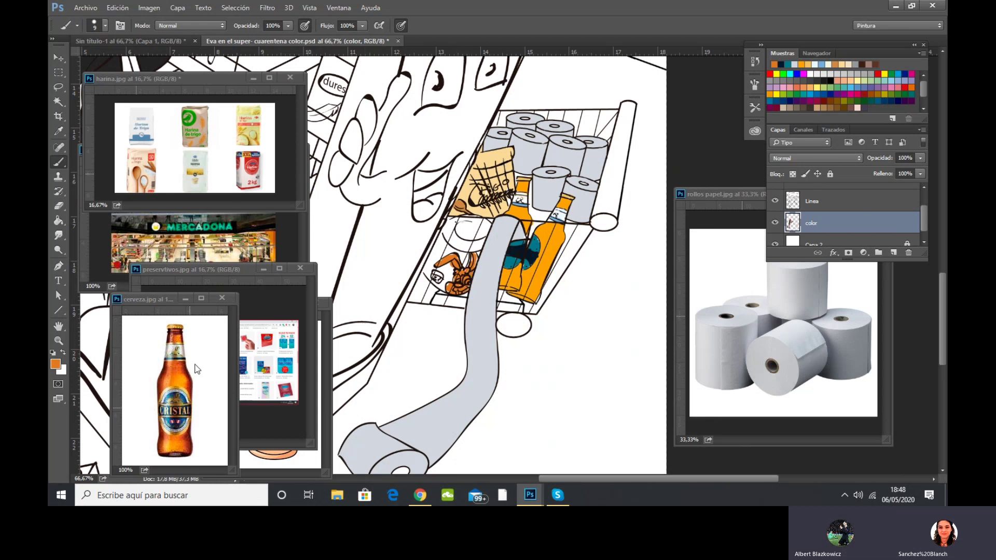
# Set the foreground colour to blue 2a48cc and brush over the round item above the rabbit in the cart.
pyautogui.click(55, 363)
pyautogui.click(550, 306)
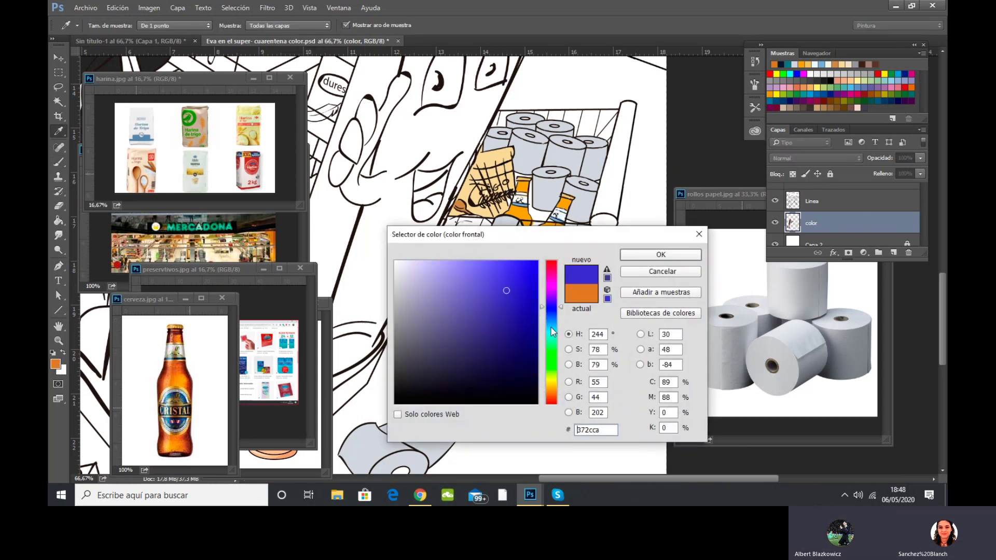
pyautogui.click(493, 281)
pyautogui.click(551, 310)
pyautogui.moveTo(494, 284); pyautogui.dragTo(483, 305)
pyautogui.click(546, 312)
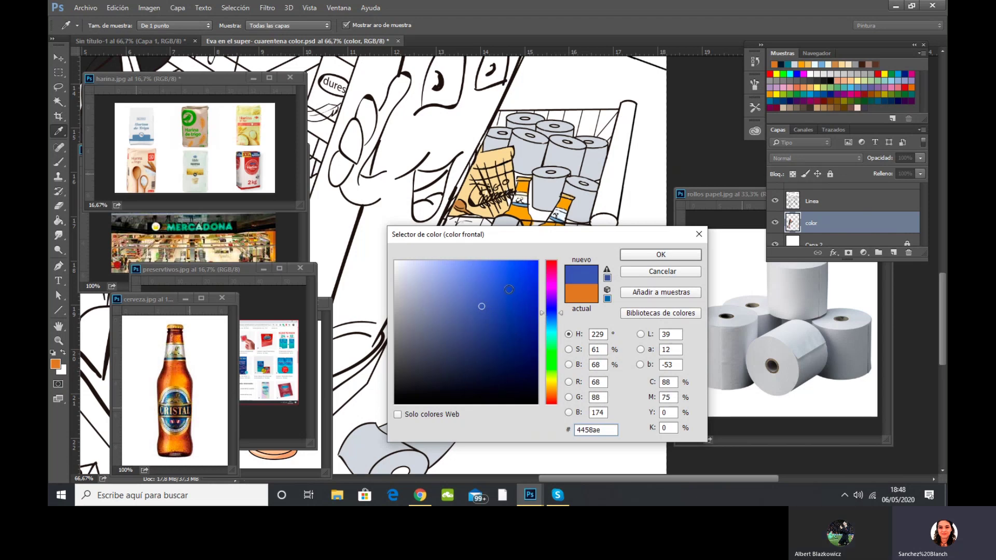
pyautogui.click(509, 289)
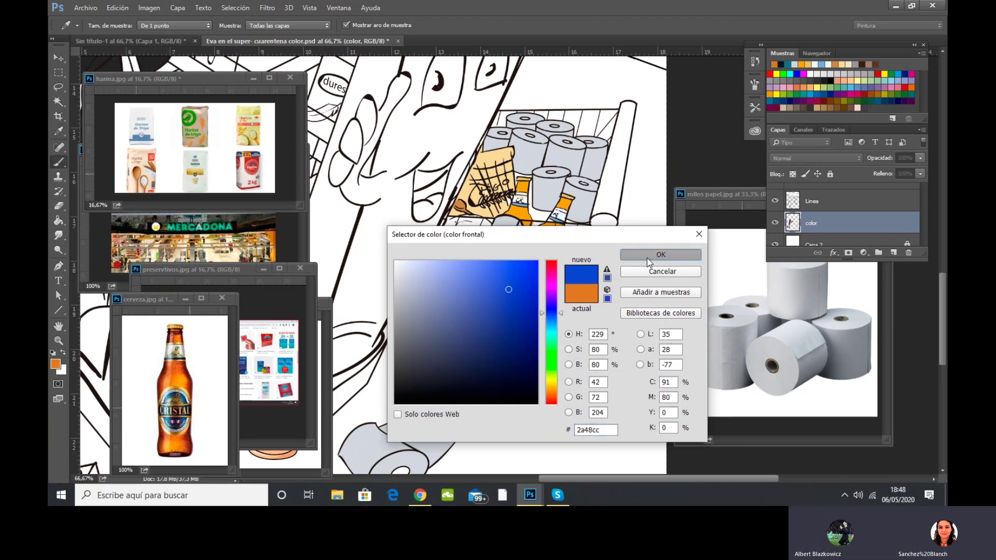
pyautogui.click(643, 255)
pyautogui.press('b')
pyautogui.moveTo(464, 226)
pyautogui.mouseDown()
pyautogui.moveTo(446, 233)
pyautogui.moveTo(469, 243)
pyautogui.moveTo(475, 231)
pyautogui.mouseUp()
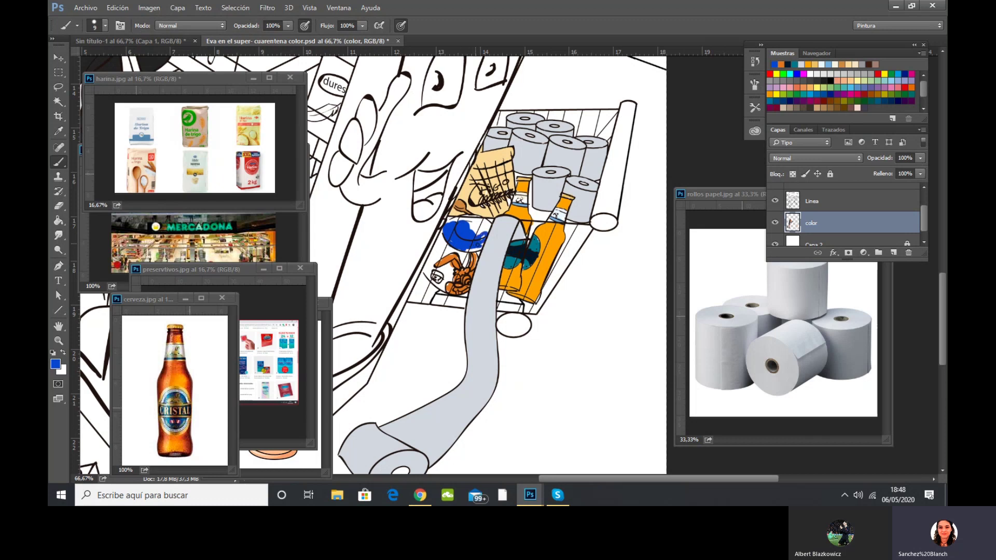
pyautogui.moveTo(480, 230); pyautogui.dragTo(468, 222)
pyautogui.moveTo(473, 224)
pyautogui.mouseDown()
pyautogui.moveTo(463, 219)
pyautogui.moveTo(486, 231)
pyautogui.mouseUp()
pyautogui.click(486, 232)
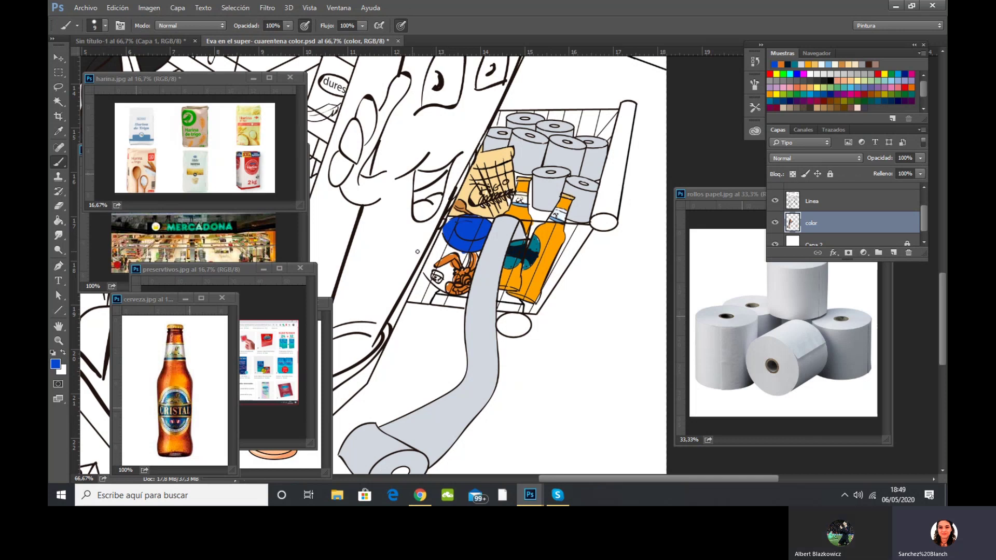
# Set the foreground colour to orange f0a02e and paint the packet area around the rabbit figure in the cart.
pyautogui.click(55, 364)
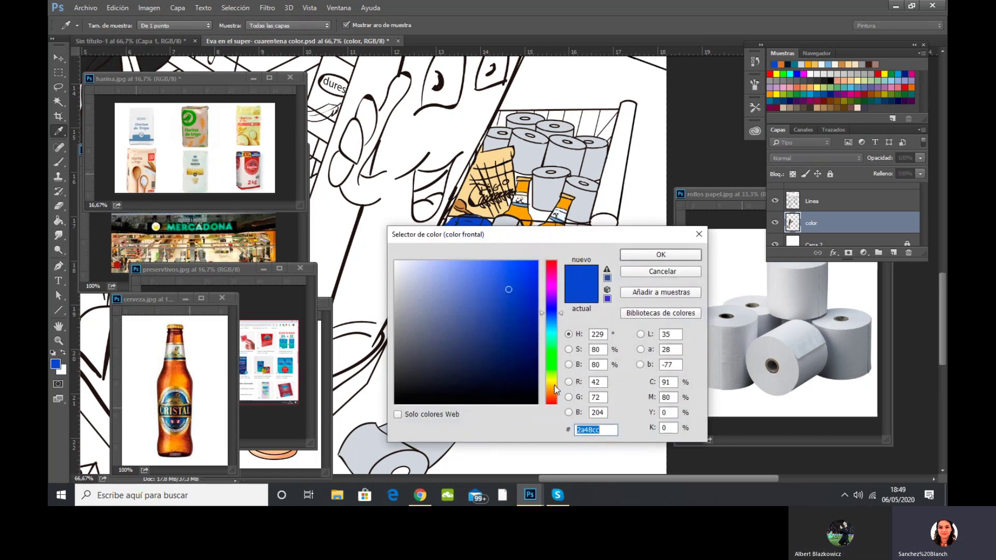
pyautogui.click(553, 384)
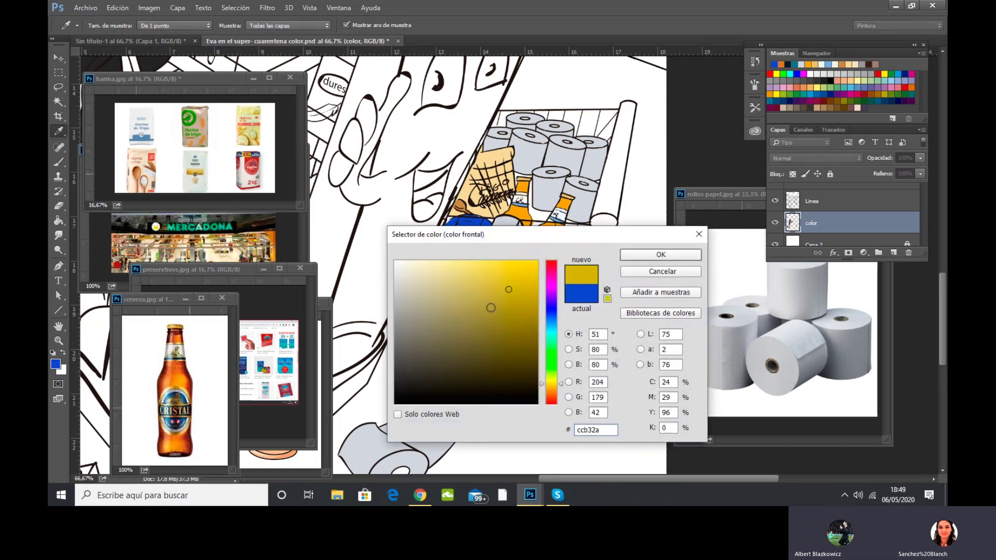
pyautogui.moveTo(525, 235); pyautogui.dragTo(498, 253)
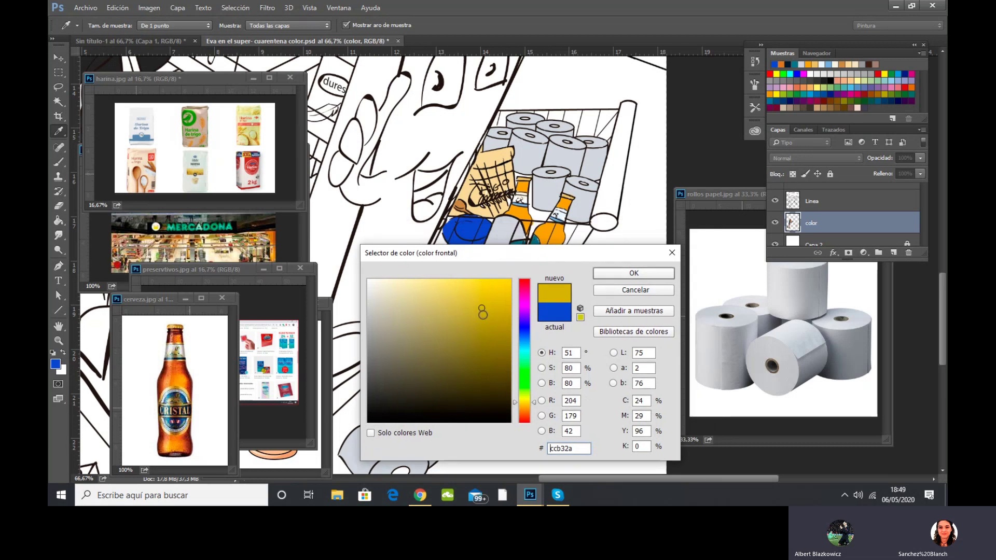
pyautogui.click(516, 411)
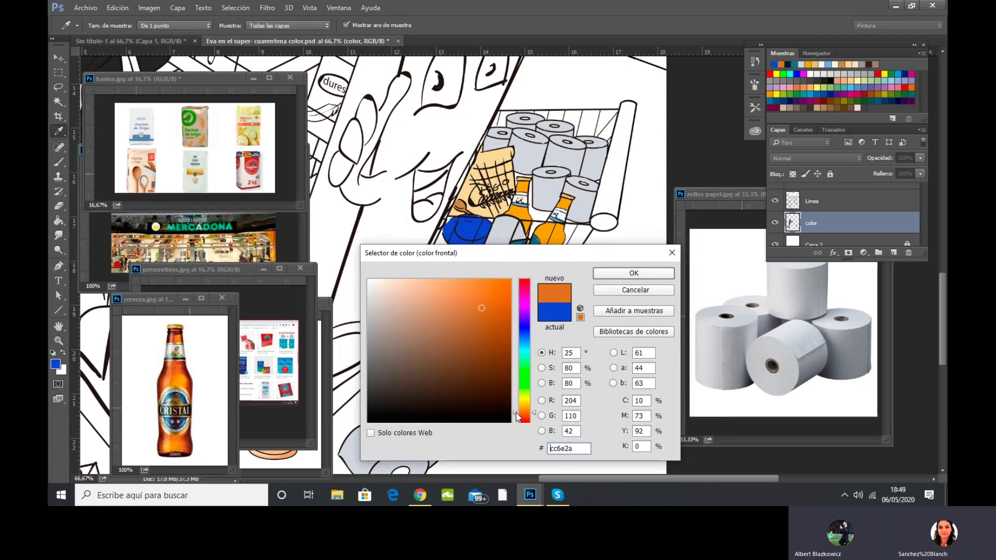
pyautogui.moveTo(482, 308); pyautogui.dragTo(484, 287)
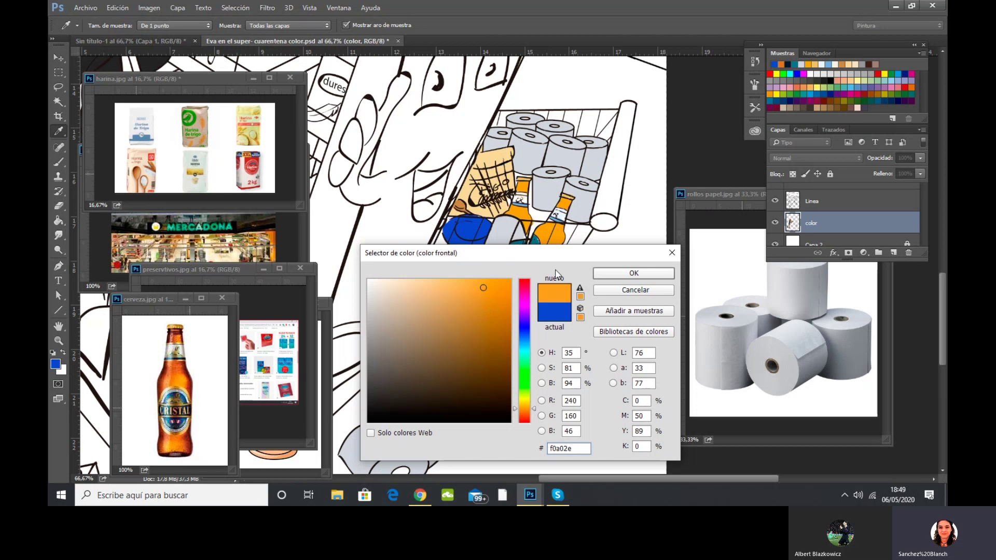
pyautogui.click(633, 274)
pyautogui.press('b')
pyautogui.moveTo(437, 245); pyautogui.dragTo(430, 260)
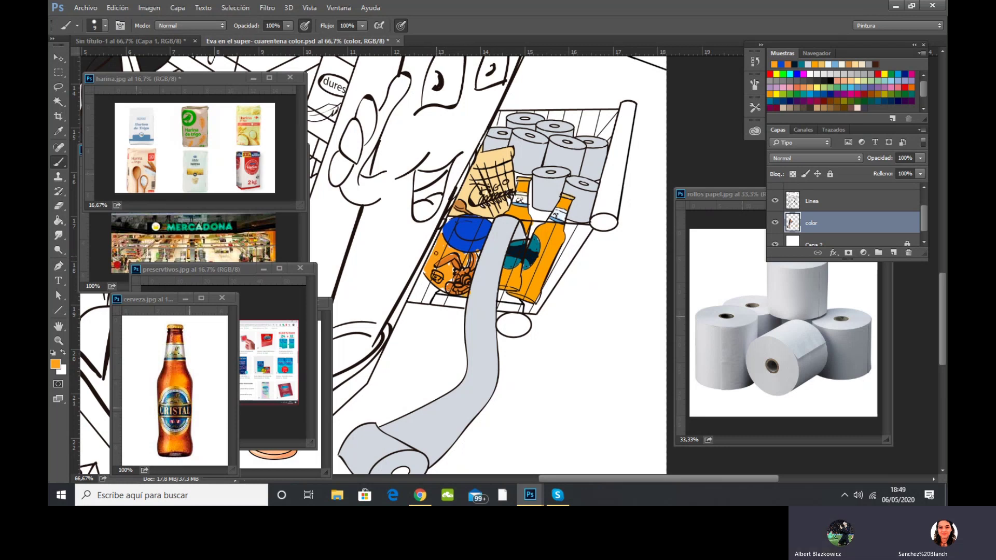
# Paint the small round badge beside the rabbit in red ed1707 and in the blue sampled from the round item above.
pyautogui.click(55, 363)
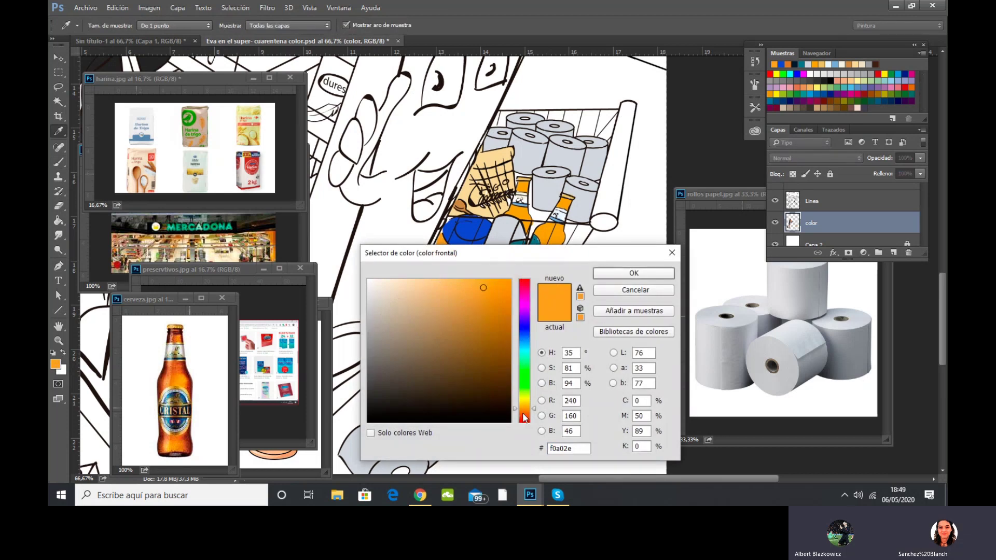
pyautogui.moveTo(524, 415); pyautogui.dragTo(523, 421)
pyautogui.click(506, 289)
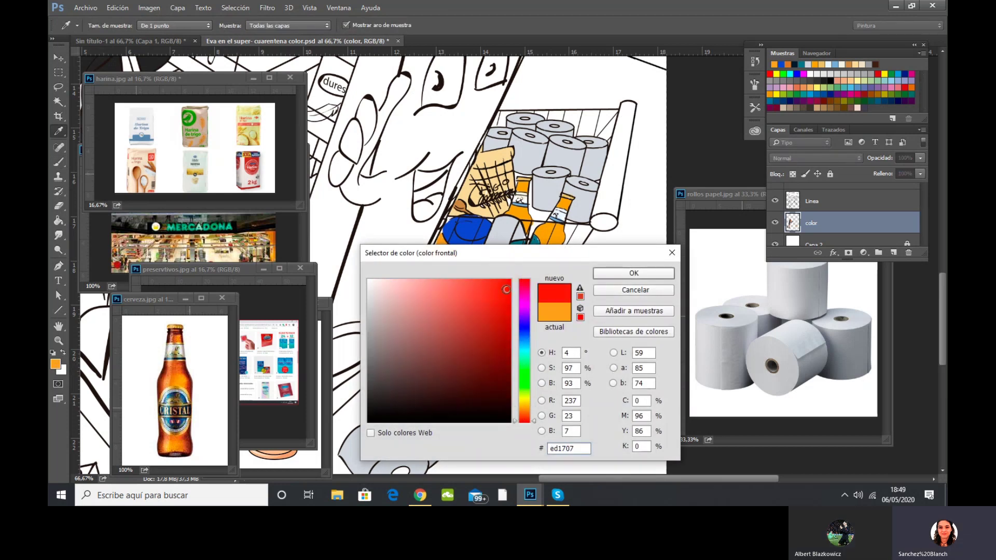
pyautogui.click(597, 275)
pyautogui.moveTo(433, 273); pyautogui.dragTo(438, 274)
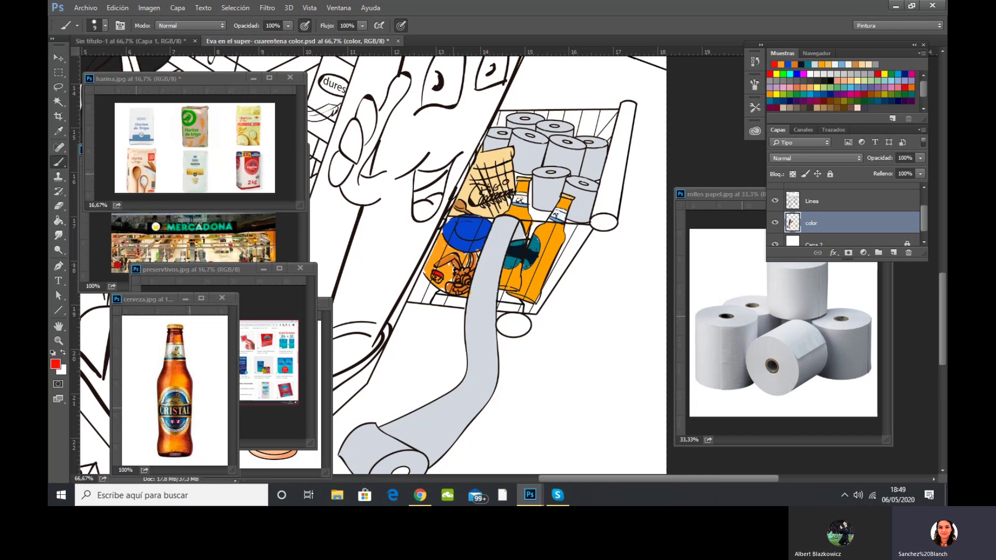
pyautogui.keyDown('alt'); pyautogui.click(472, 243); pyautogui.keyUp('alt')
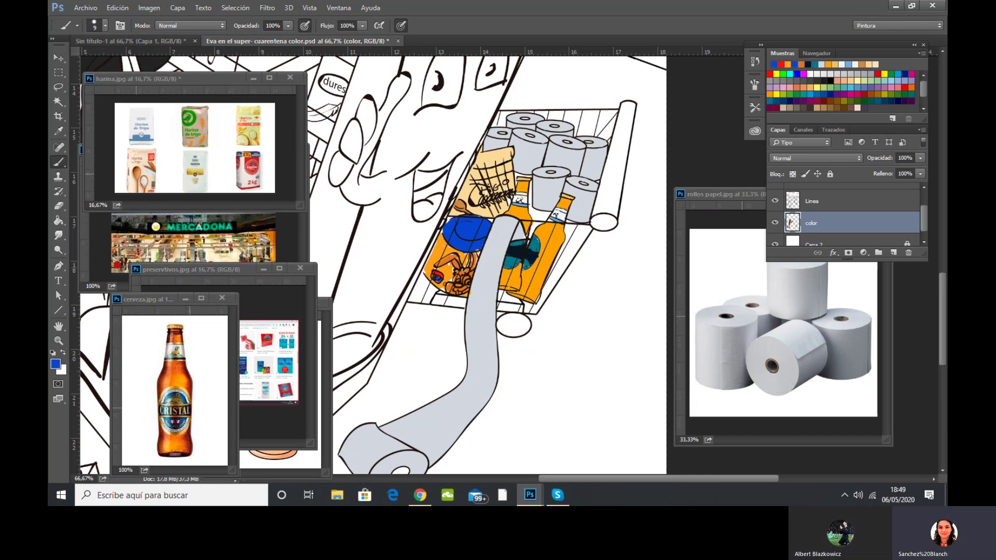
# Paint the rabbit's face details with white, and sample dark tones from the drawing for the darkest parts.
pyautogui.keyDown('alt'); pyautogui.click(460, 293); pyautogui.keyUp('alt')
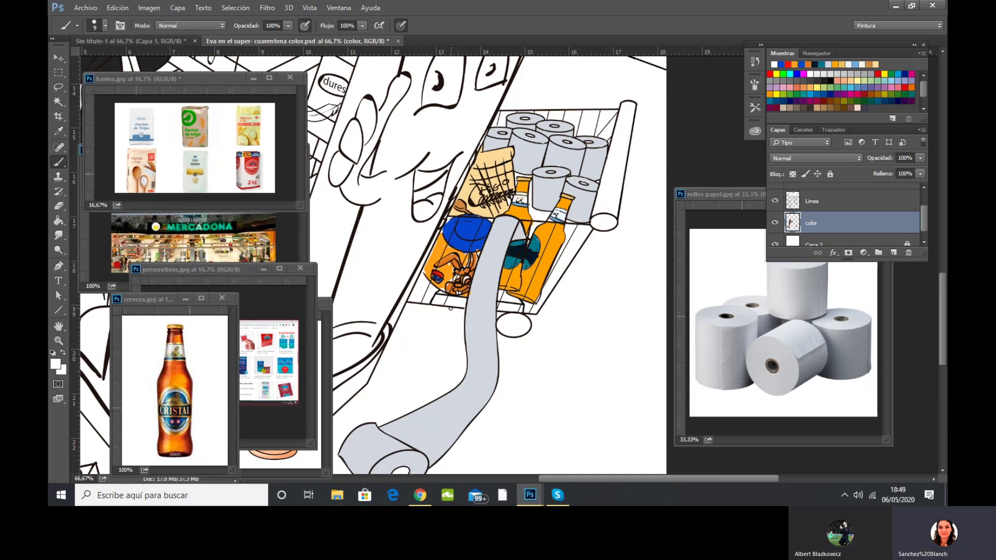
pyautogui.keyDown('alt'); pyautogui.click(529, 251); pyautogui.keyUp('alt')
pyautogui.keyDown('alt'); pyautogui.click(360, 211); pyautogui.keyUp('alt')
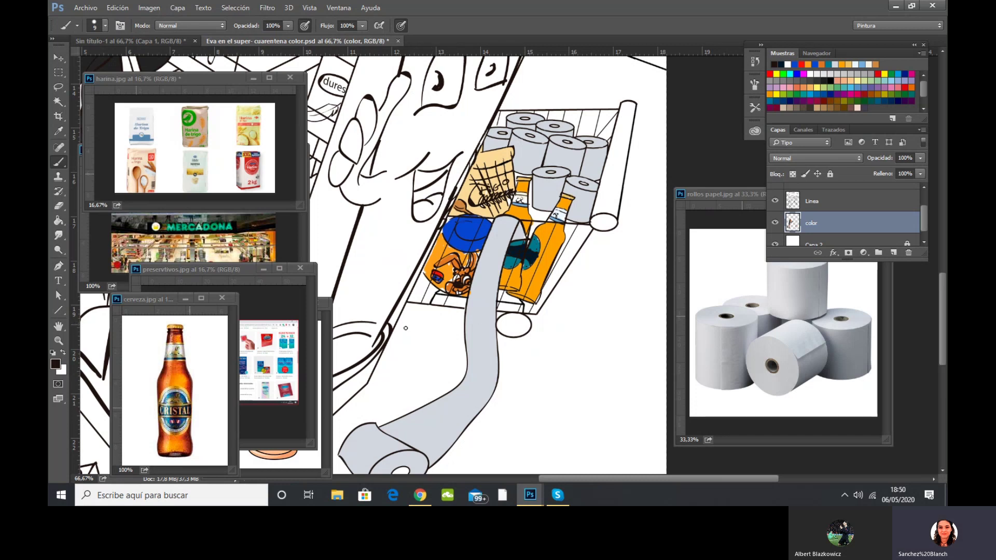
# Set the foreground colour to a light pink and paint the small detail on the rabbit's face.
pyautogui.click(55, 363)
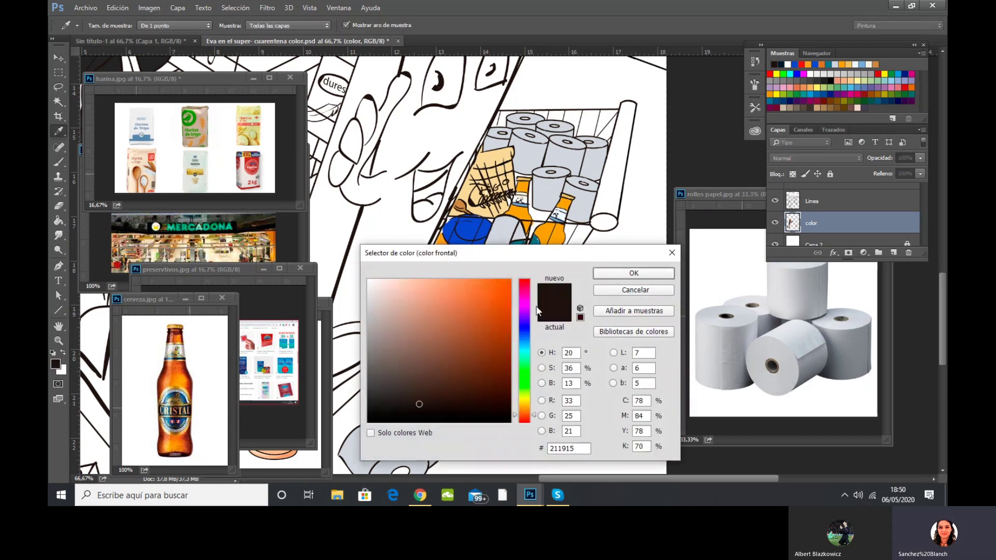
pyautogui.click(524, 294)
pyautogui.click(498, 285)
pyautogui.moveTo(498, 286); pyautogui.dragTo(447, 285)
pyautogui.click(633, 273)
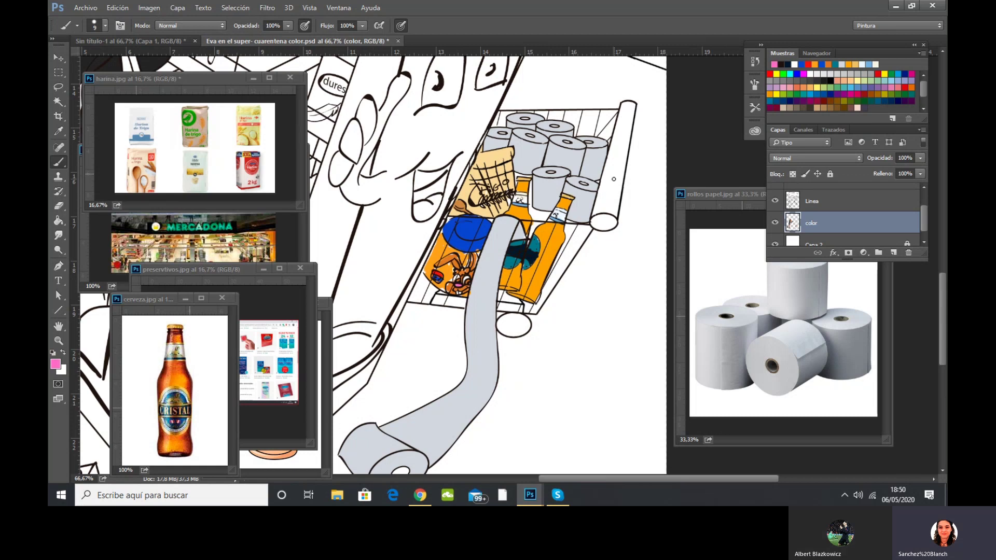
# Select the cart's handle bar from the Linea layer and fill it with bright red on the color layer.
pyautogui.click(56, 365)
pyautogui.moveTo(524, 296); pyautogui.dragTo(531, 427)
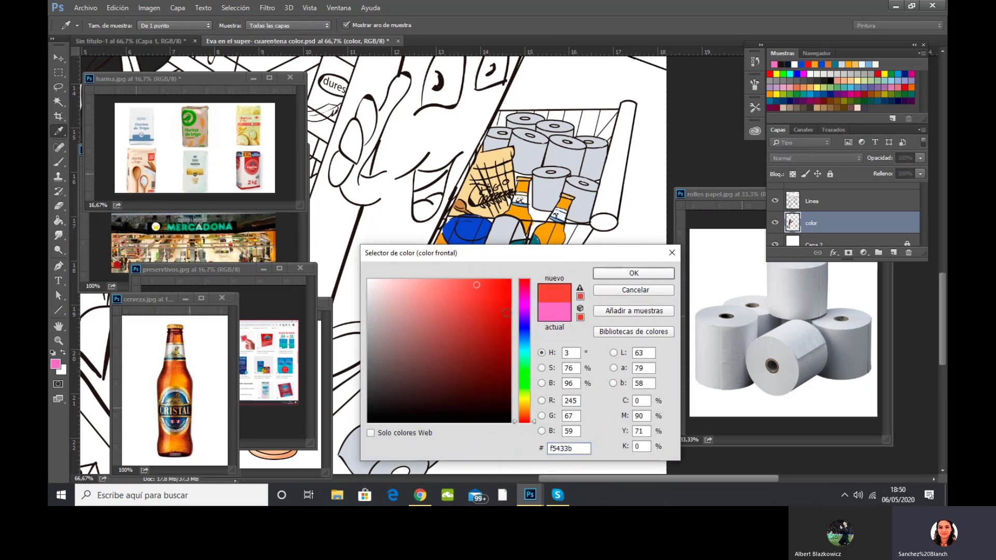
pyautogui.click(503, 287)
pyautogui.press('b')
pyautogui.click(629, 272)
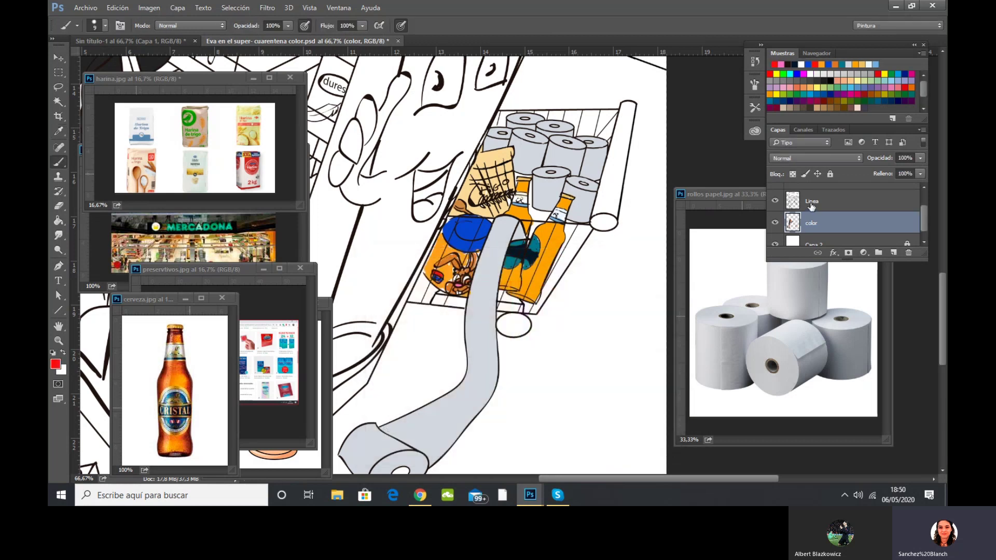
pyautogui.hotkey('alt', ']')
pyautogui.click(58, 102)
pyautogui.click(616, 178)
pyautogui.click(816, 223)
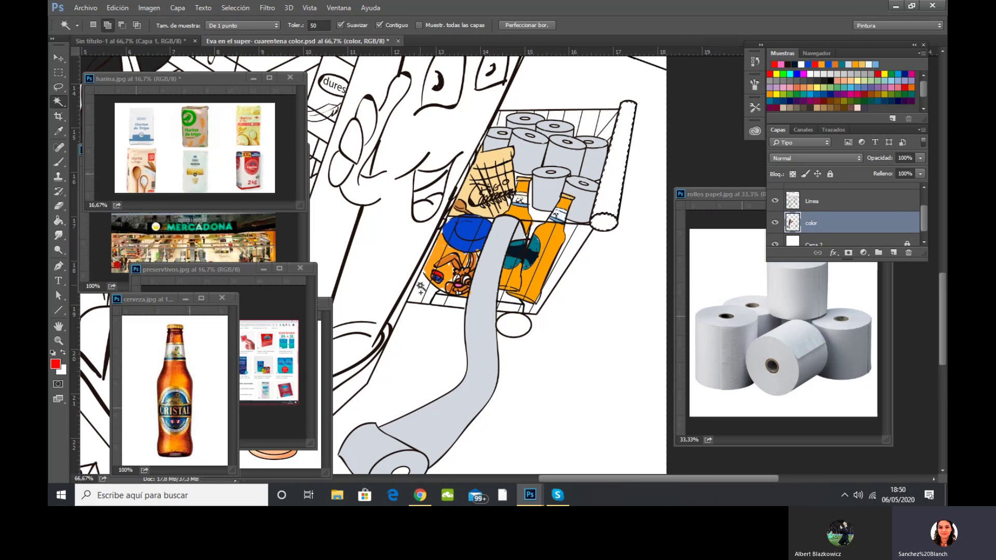
pyautogui.click(61, 222)
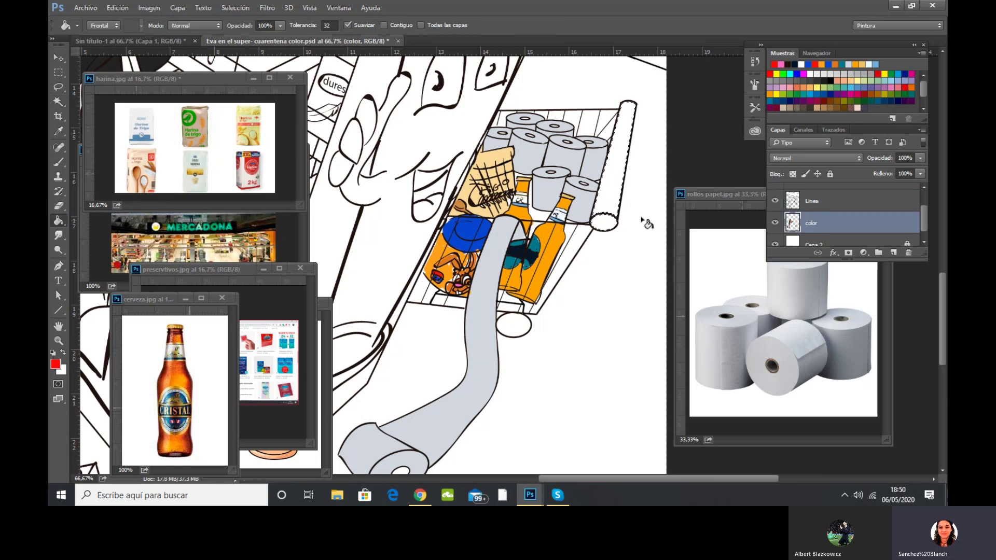
pyautogui.click(615, 198)
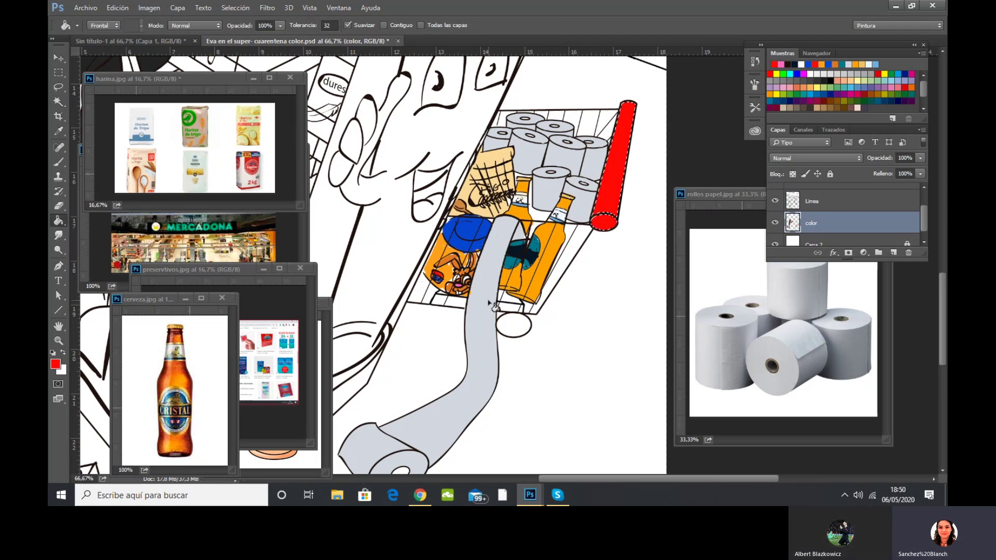
pyautogui.hotkey('ctrl', 'd')
# Reposition and resize the preservtivos.jpg window, bring the mascot reference image to the front, and return to the comic document.
pyautogui.hotkey('ctrl', '-')
pyautogui.hotkey('ctrl', '-')
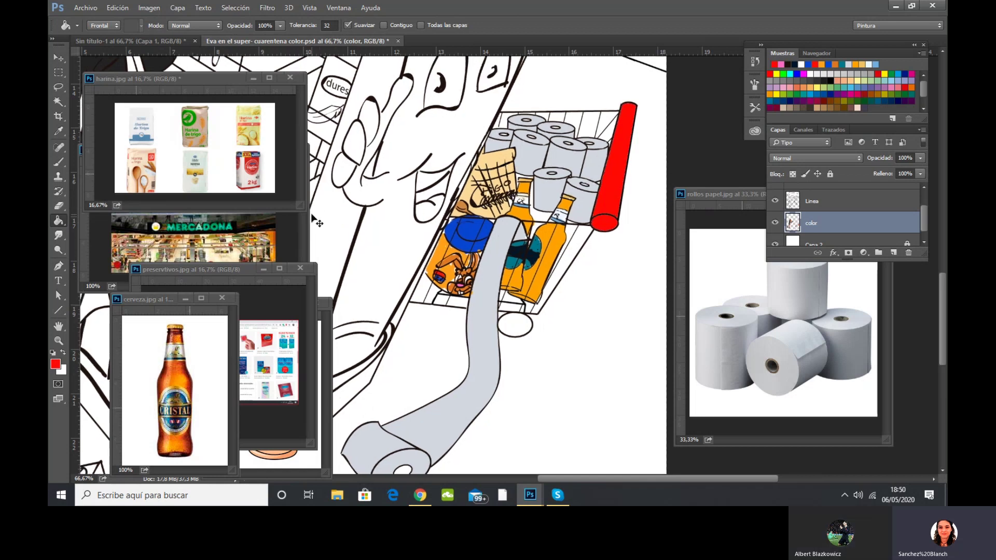
pyautogui.hotkey('ctrl', '-')
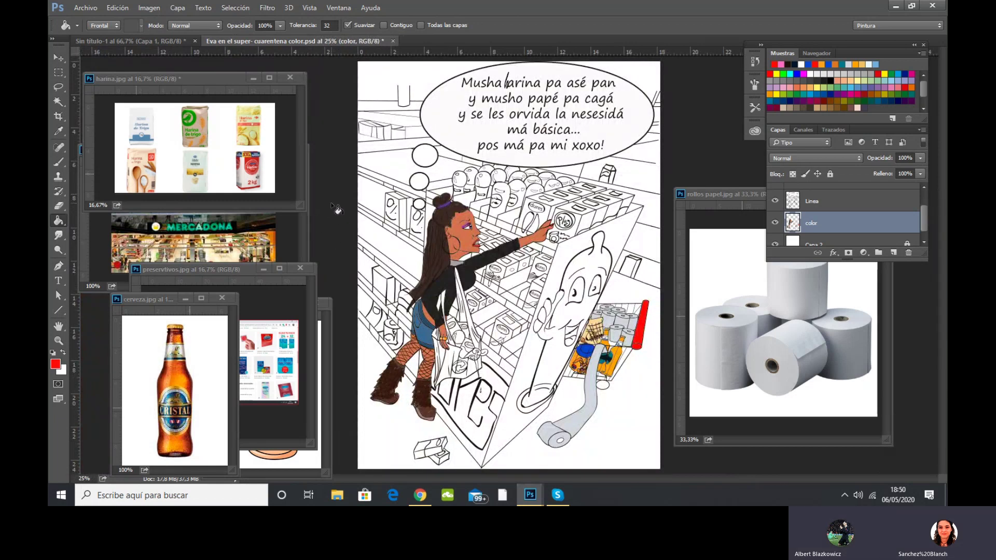
pyautogui.click(222, 270)
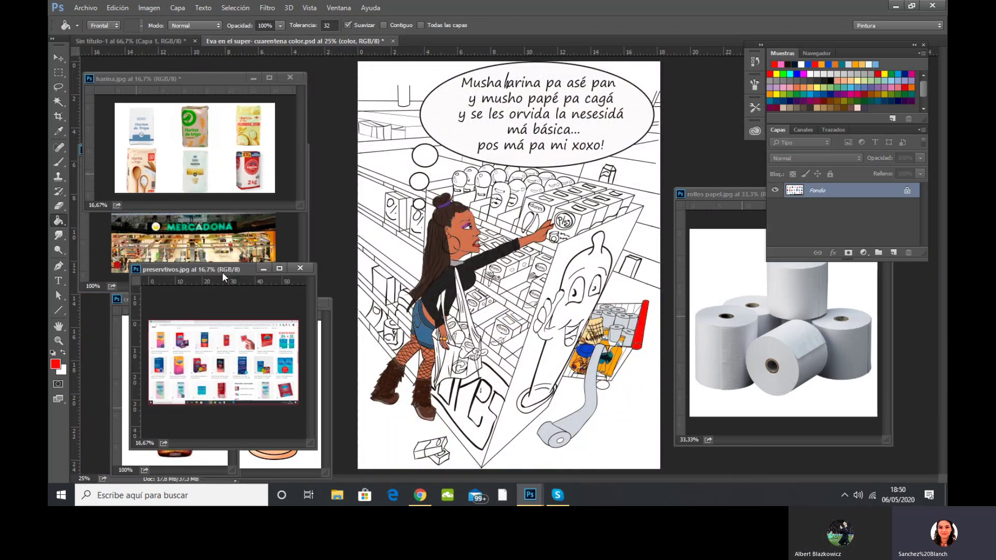
pyautogui.moveTo(203, 270); pyautogui.dragTo(198, 178)
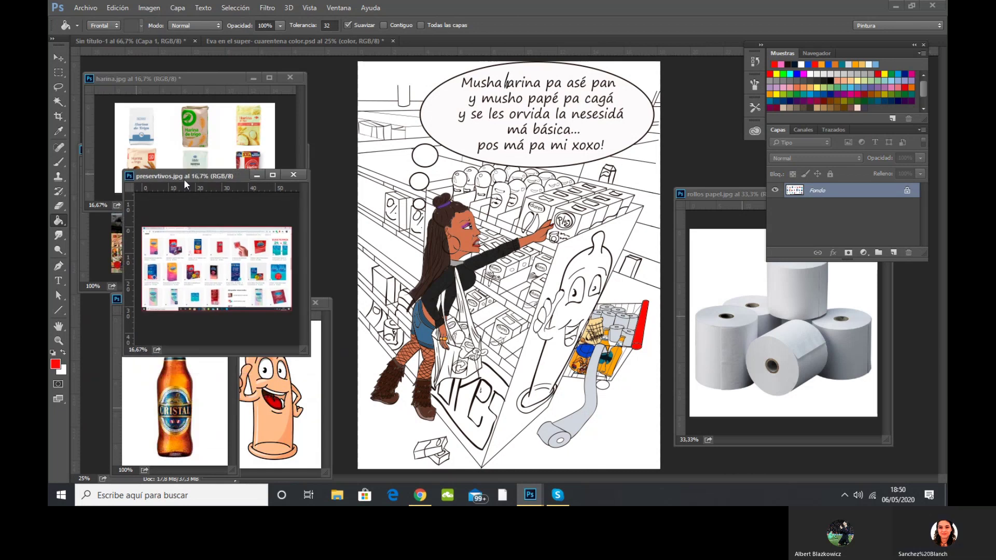
pyautogui.moveTo(309, 356)
pyautogui.mouseDown()
pyautogui.moveTo(328, 434)
pyautogui.moveTo(323, 346)
pyautogui.mouseUp()
pyautogui.click(313, 372)
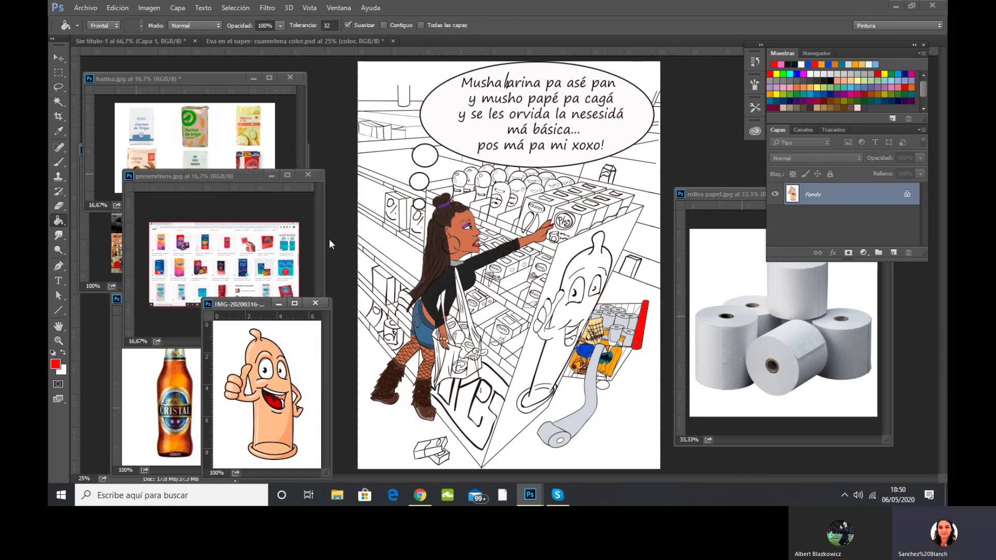
pyautogui.click(59, 57)
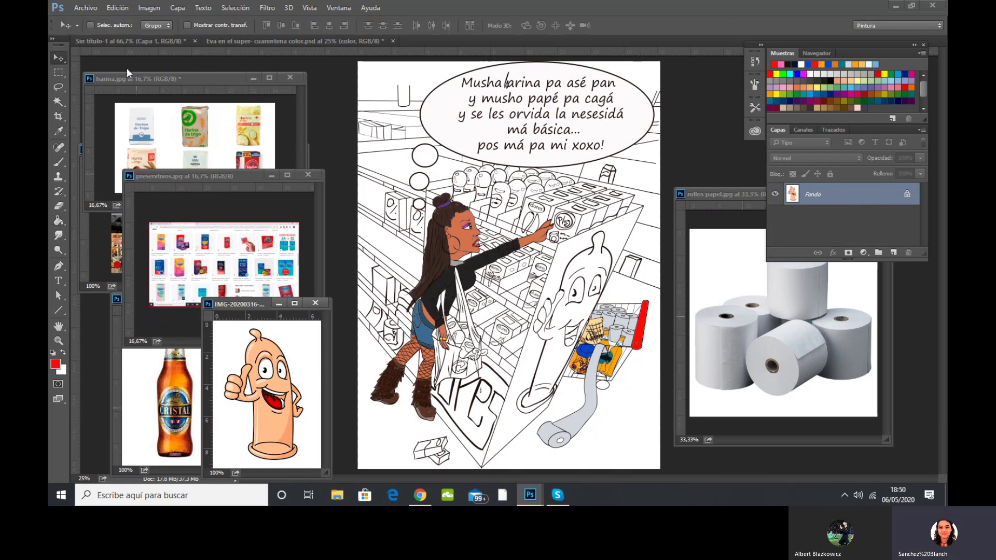
pyautogui.click(324, 88)
pyautogui.click(851, 216)
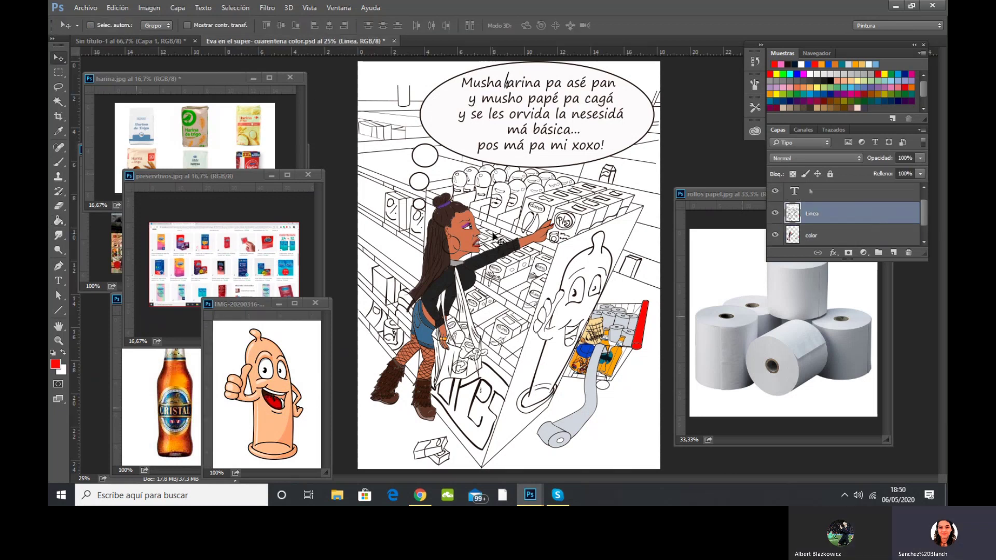
pyautogui.click(58, 101)
pyautogui.click(585, 270)
pyautogui.hotkey('ctrl', 'd')
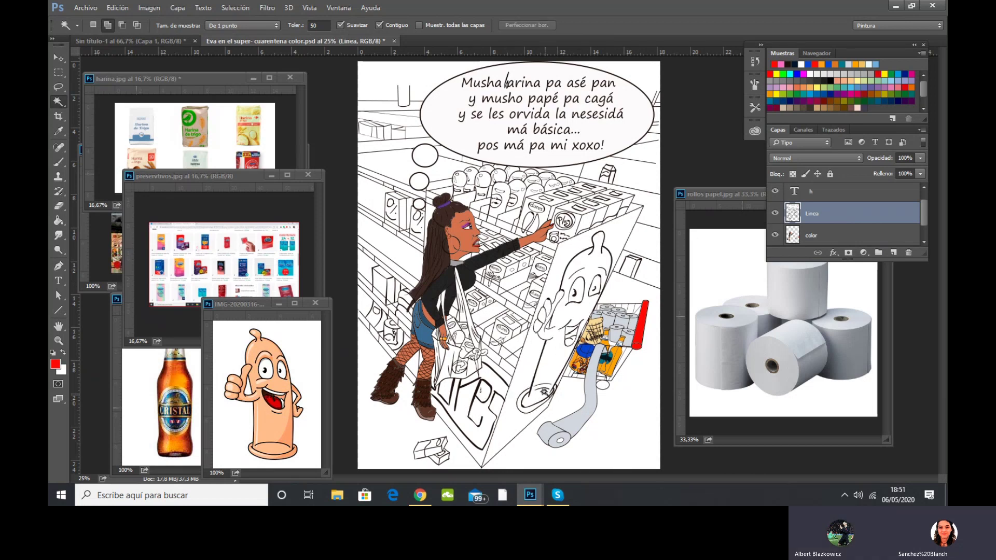
pyautogui.click(543, 378)
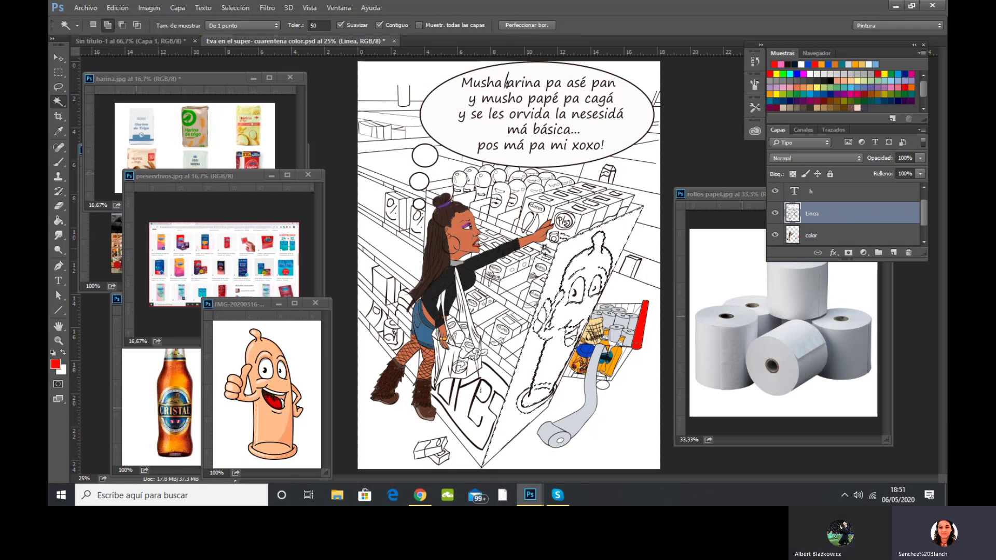
pyautogui.hotkey('ctrl', 'd')
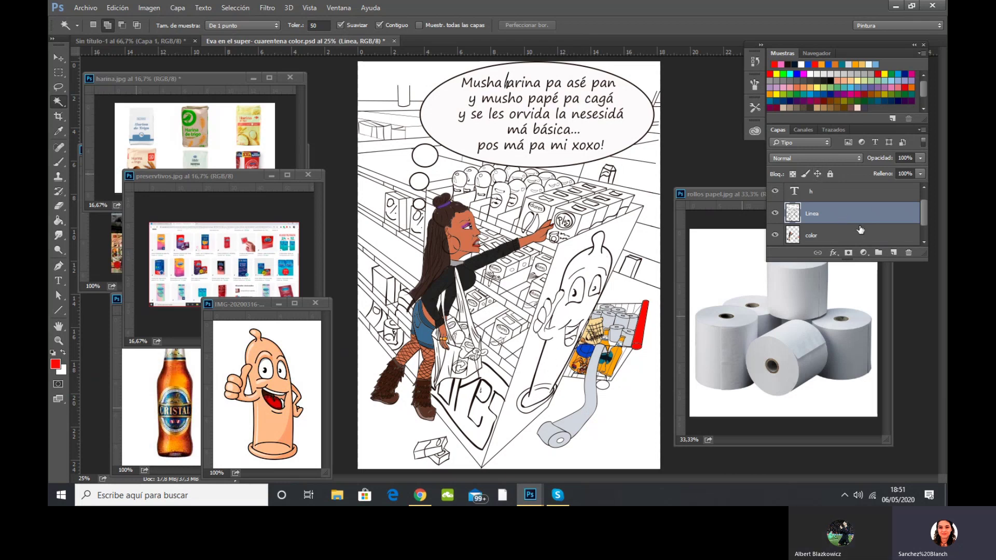
# With the color layer active and the Brush tool chosen, sample the peach skin tone from the mascot reference image.
pyautogui.click(816, 238)
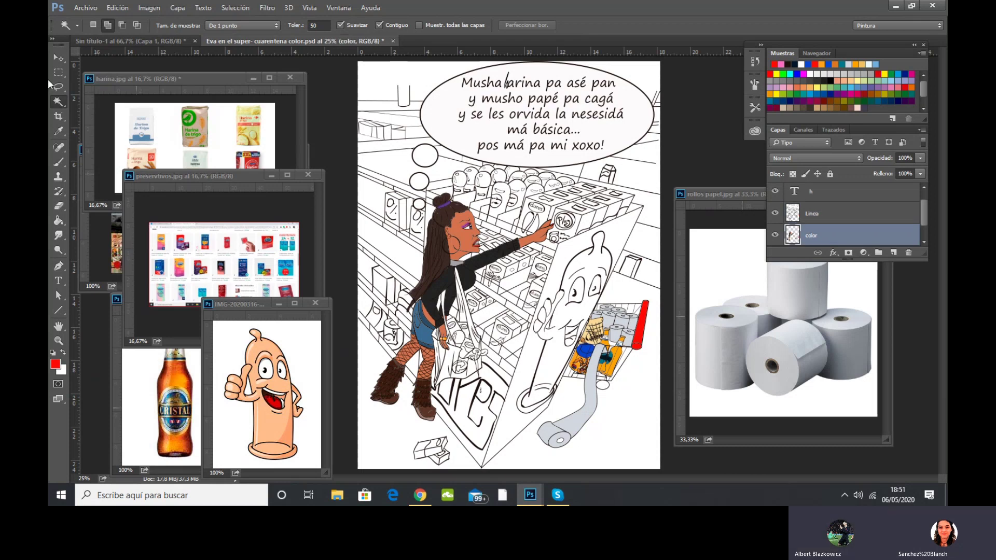
pyautogui.click(55, 162)
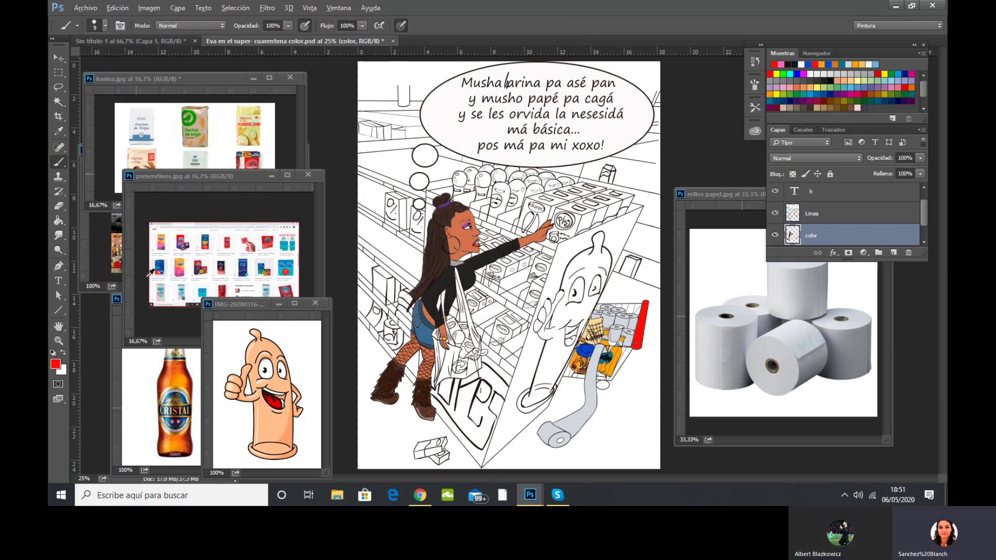
pyautogui.keyDown('alt'); pyautogui.click(261, 349); pyautogui.keyUp('alt')
pyautogui.click(55, 364)
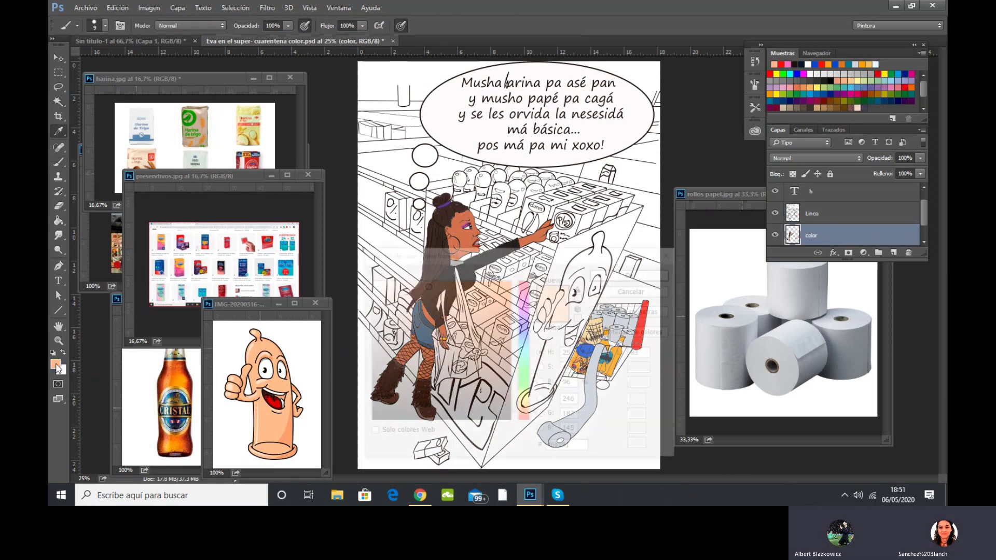
pyautogui.click(438, 288)
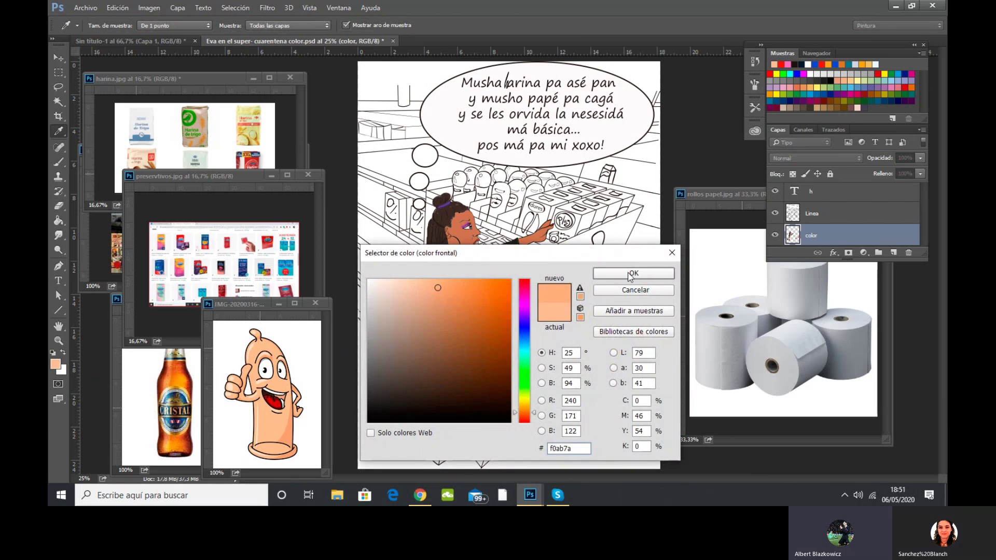
pyautogui.click(672, 253)
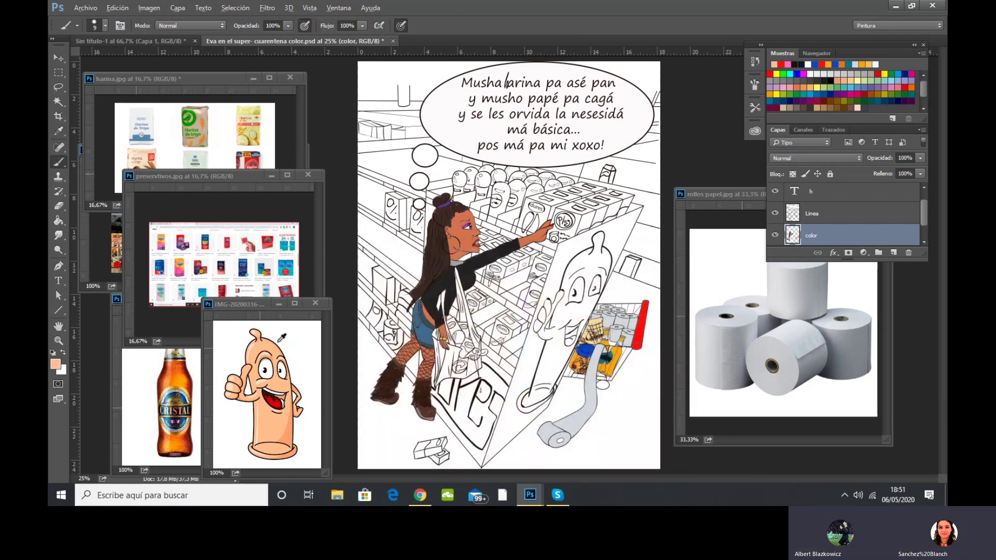
# Set the brush size to 74 px and paint the display-stand mascot's body and hand peach.
pyautogui.click(104, 24)
pyautogui.moveTo(116, 60); pyautogui.dragTo(136, 59)
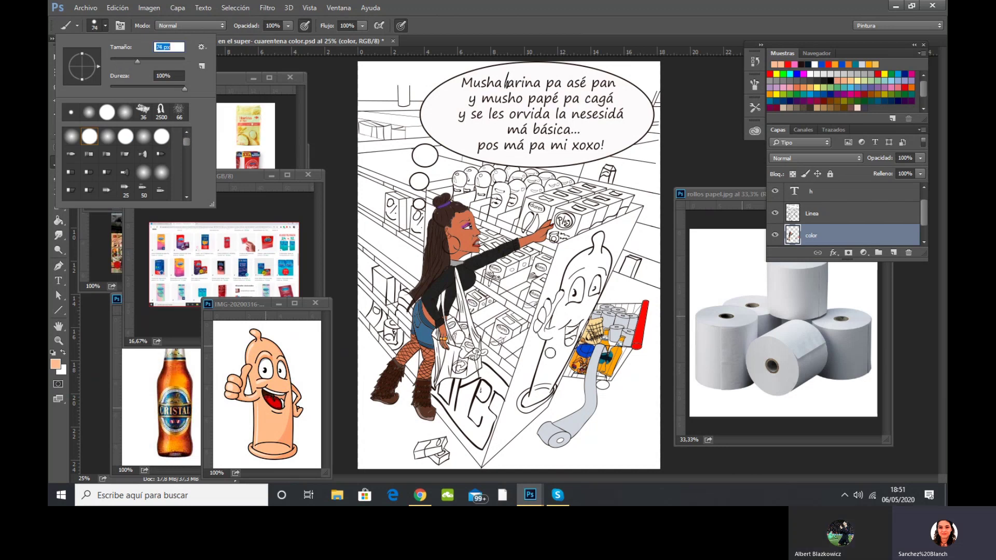
pyautogui.moveTo(550, 356)
pyautogui.mouseDown()
pyautogui.moveTo(575, 270)
pyautogui.moveTo(593, 257)
pyautogui.moveTo(567, 348)
pyautogui.moveTo(577, 286)
pyautogui.moveTo(582, 300)
pyautogui.moveTo(572, 290)
pyautogui.moveTo(595, 289)
pyautogui.moveTo(603, 259)
pyautogui.moveTo(575, 272)
pyautogui.moveTo(558, 361)
pyautogui.moveTo(523, 404)
pyautogui.moveTo(551, 389)
pyautogui.moveTo(545, 363)
pyautogui.moveTo(562, 338)
pyautogui.moveTo(550, 389)
pyautogui.moveTo(585, 307)
pyautogui.moveTo(555, 342)
pyautogui.moveTo(557, 312)
pyautogui.moveTo(551, 336)
pyautogui.mouseUp()
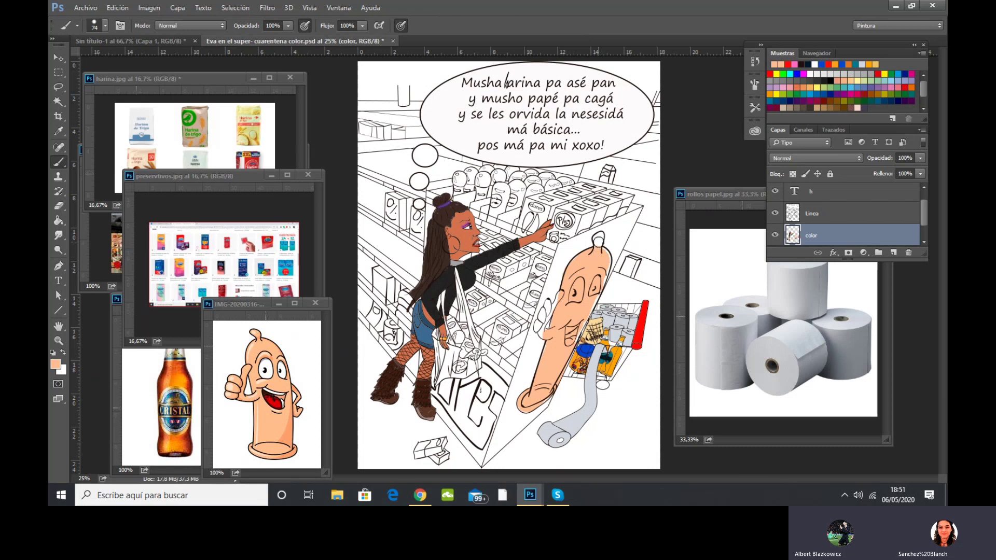
pyautogui.moveTo(545, 313); pyautogui.dragTo(542, 333)
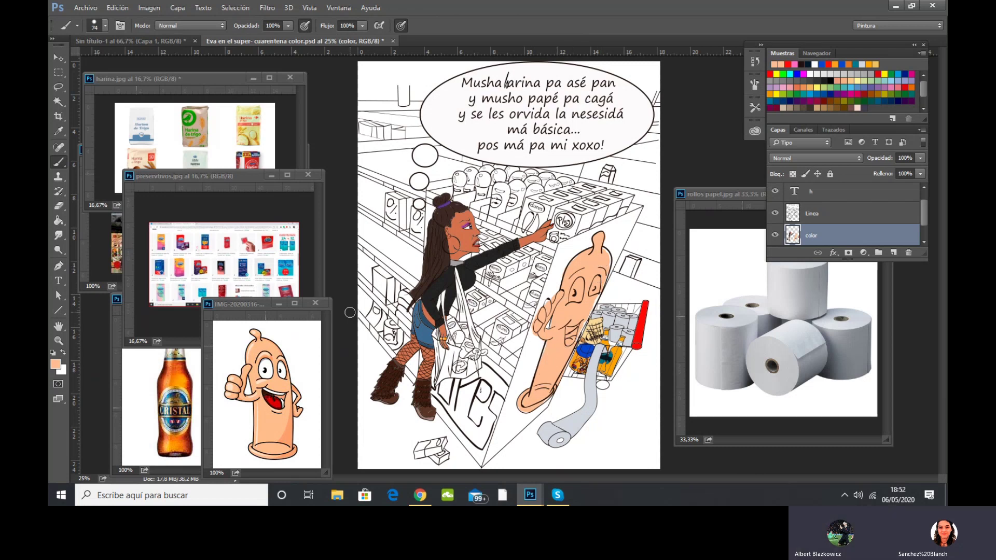
# Set the Eraser to 100% opacity and 100% flow, and erase the peach colour from the mascot's eyes.
pyautogui.click(58, 205)
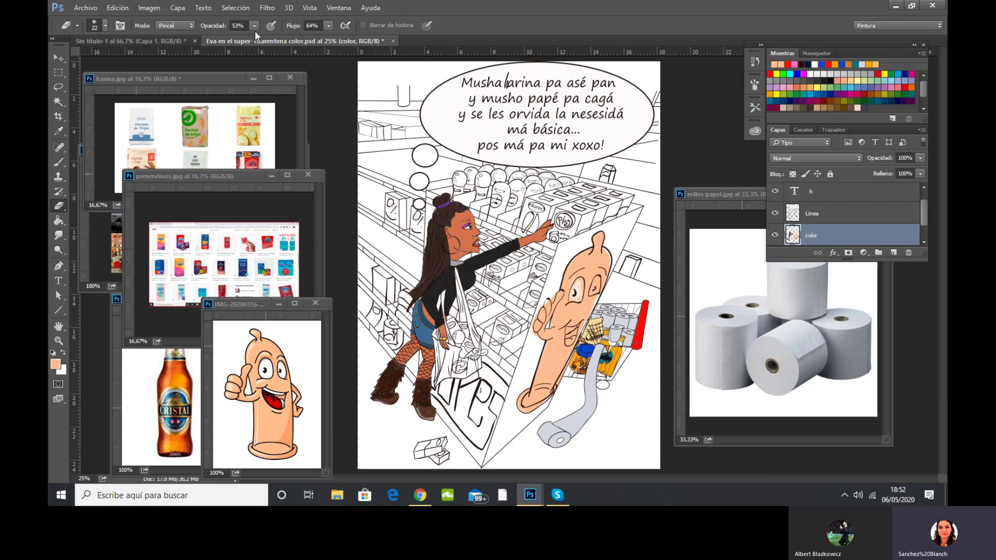
pyautogui.click(328, 26)
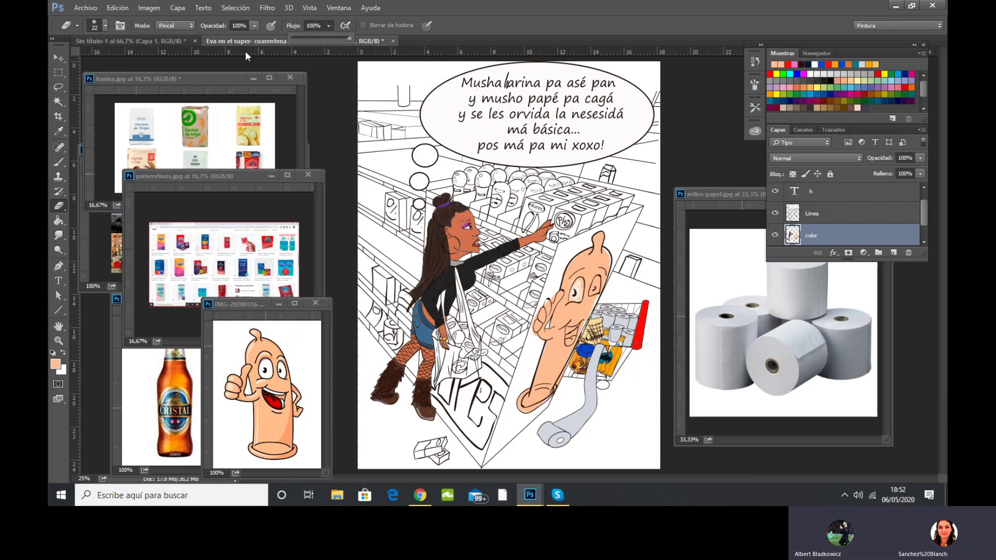
pyautogui.click(585, 286)
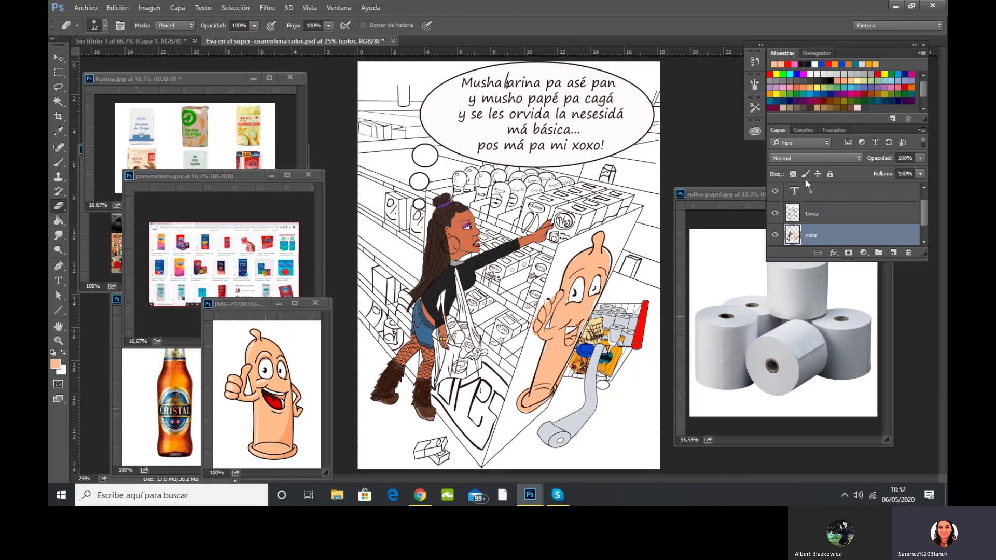
# Make the Linea layer active, move the preservtivos.jpg window higher and zoom it to 100% on the red and purple Durex pack.
pyautogui.click(833, 219)
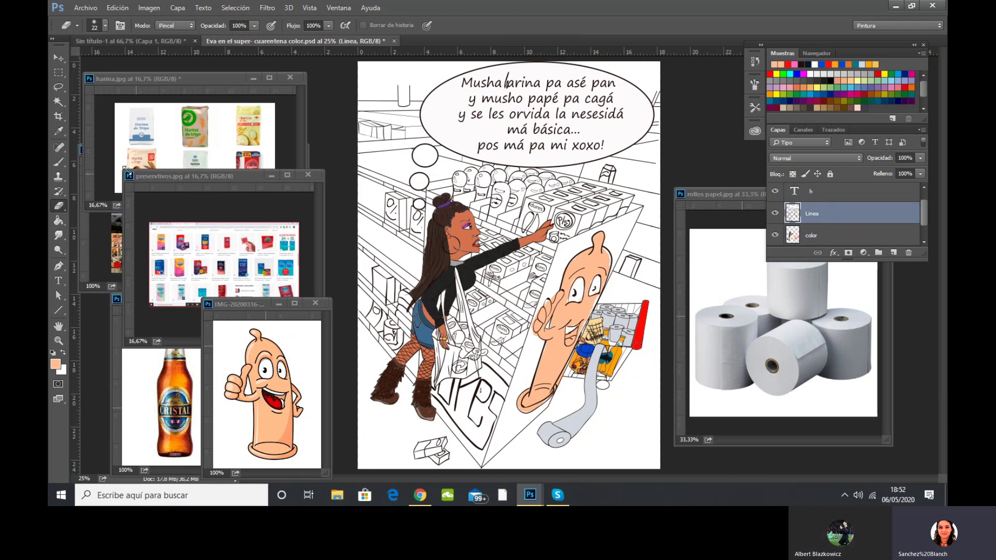
pyautogui.moveTo(125, 169); pyautogui.dragTo(127, 127)
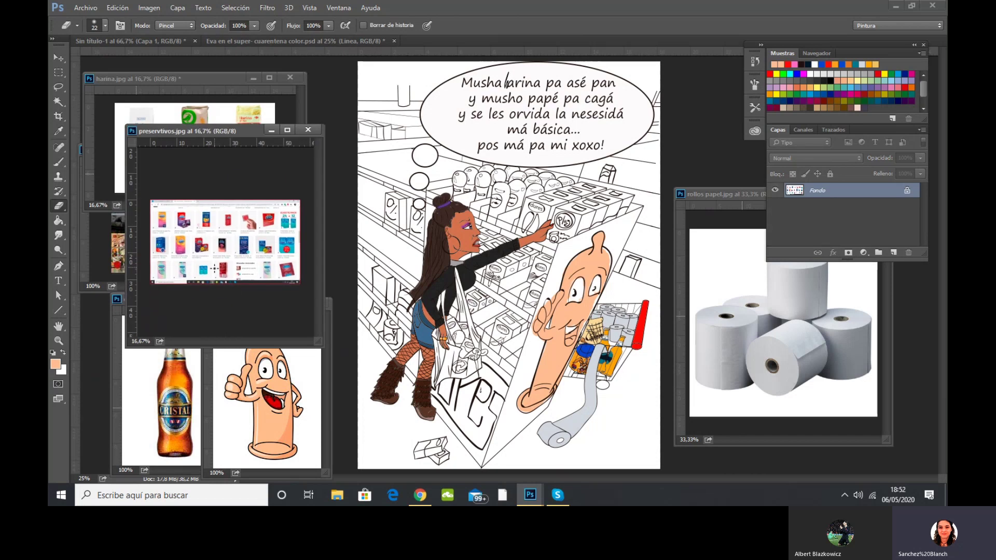
pyautogui.click(59, 340)
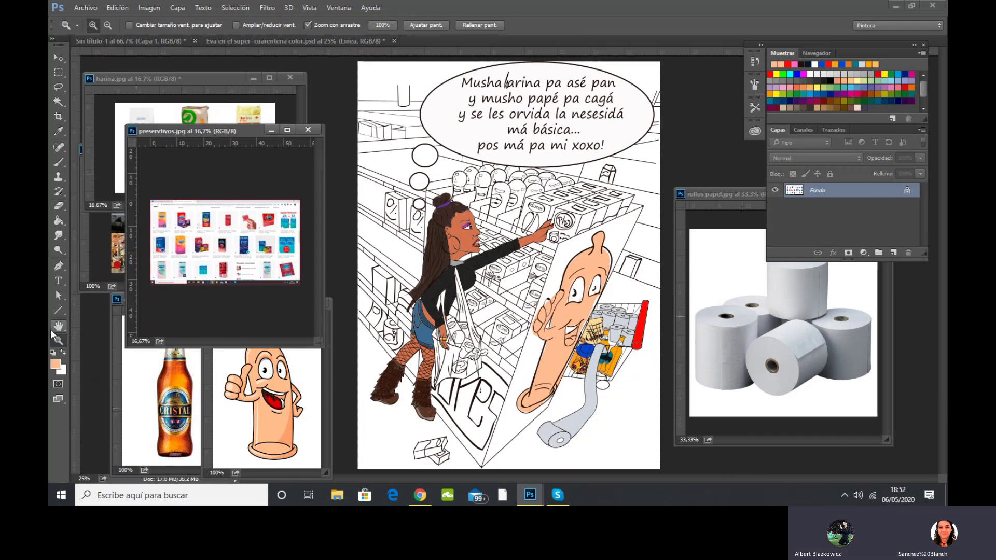
pyautogui.click(175, 262)
pyautogui.click(176, 262)
pyautogui.click(176, 261)
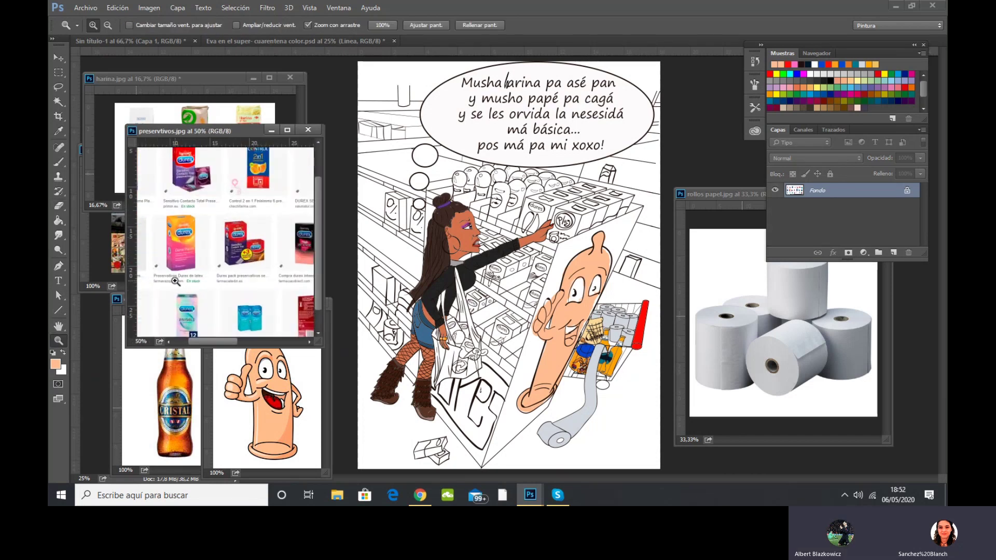
pyautogui.click(241, 276)
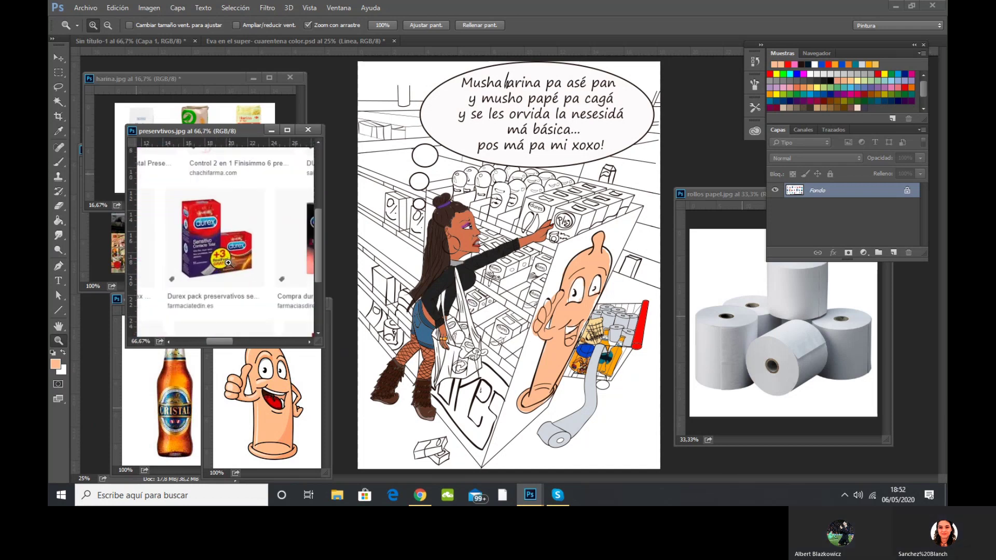
pyautogui.click(228, 263)
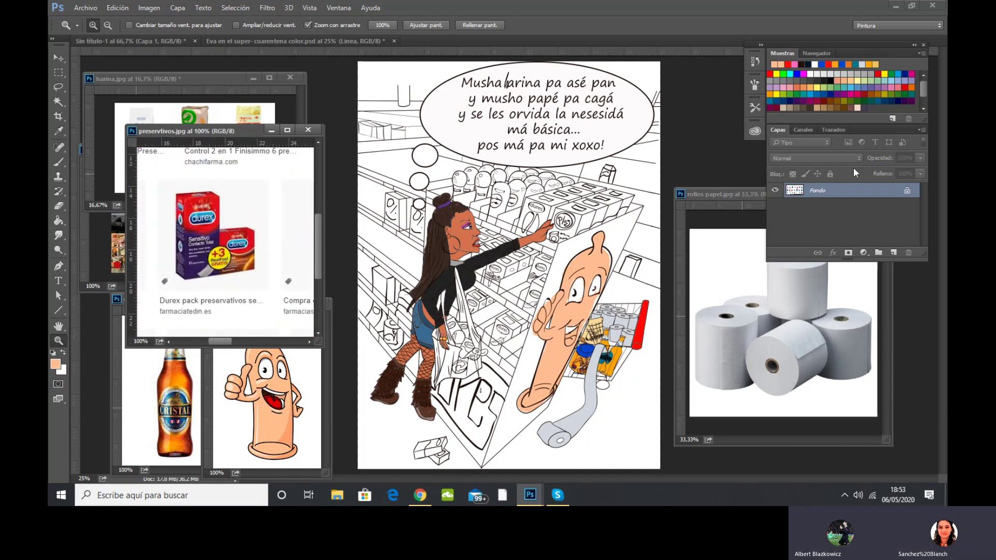
# Return to the comic document and select the faces of the small Durex boxes behind the mascot stand with the Magic Wand on the Linea layer.
pyautogui.click(59, 58)
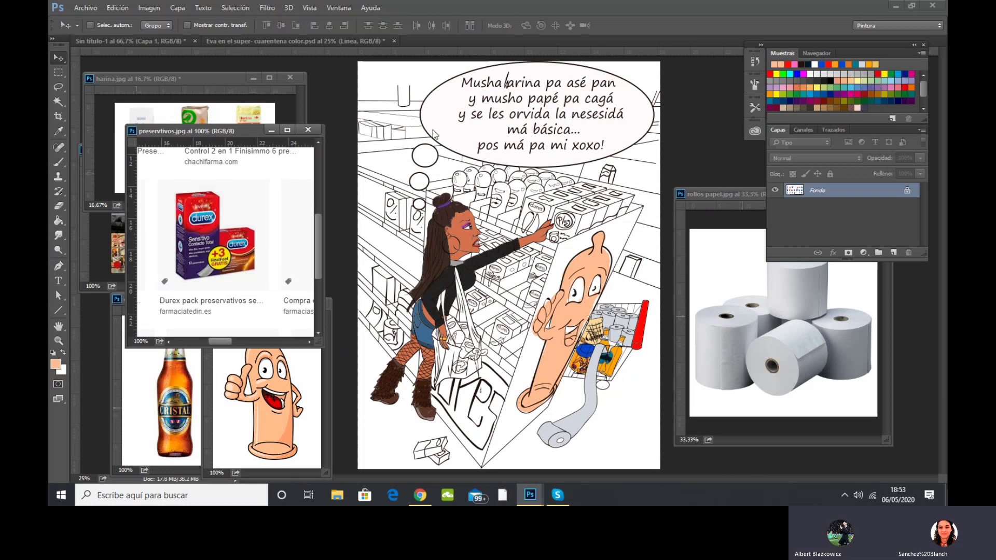
pyautogui.click(400, 132)
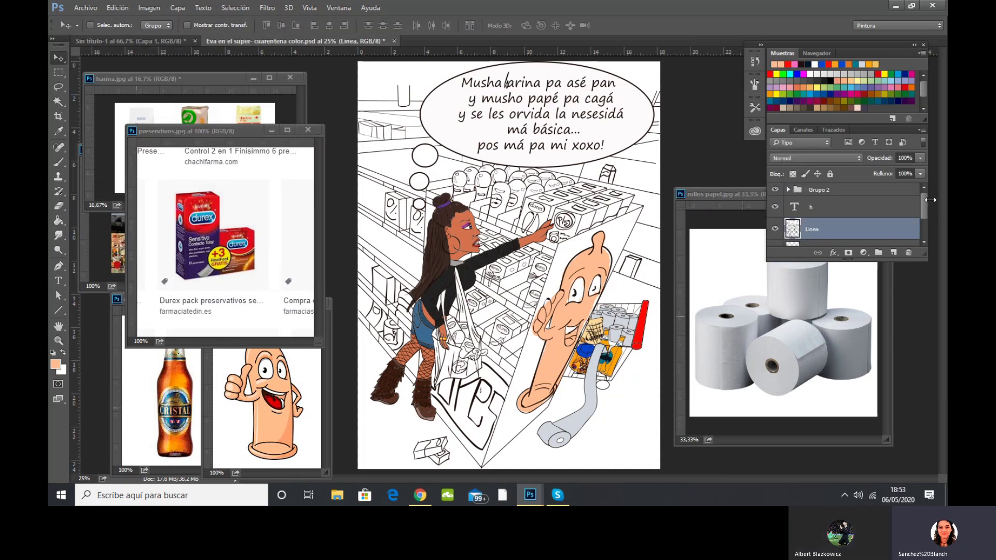
pyautogui.moveTo(923, 208); pyautogui.dragTo(923, 217)
pyautogui.click(870, 216)
pyautogui.click(845, 200)
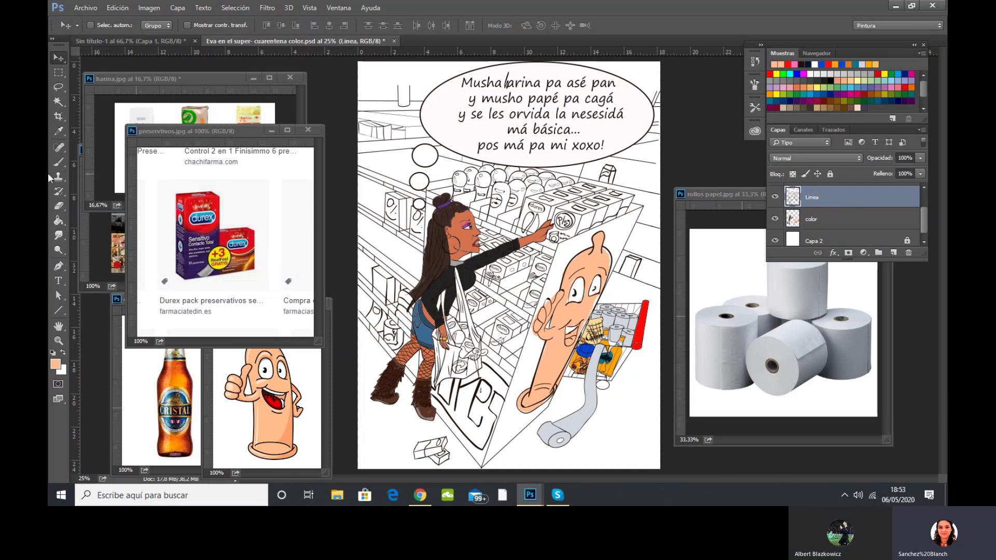
pyautogui.click(59, 101)
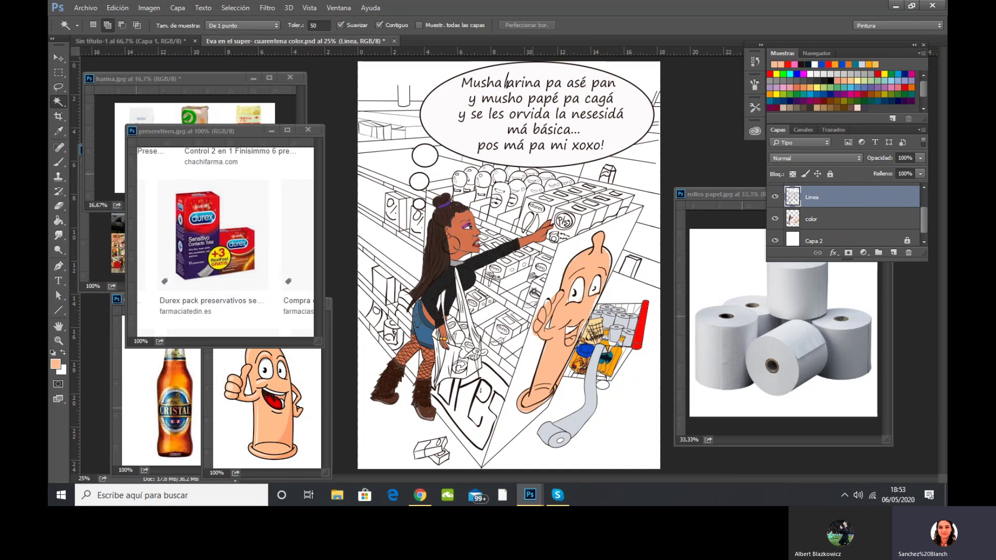
pyautogui.click(534, 292)
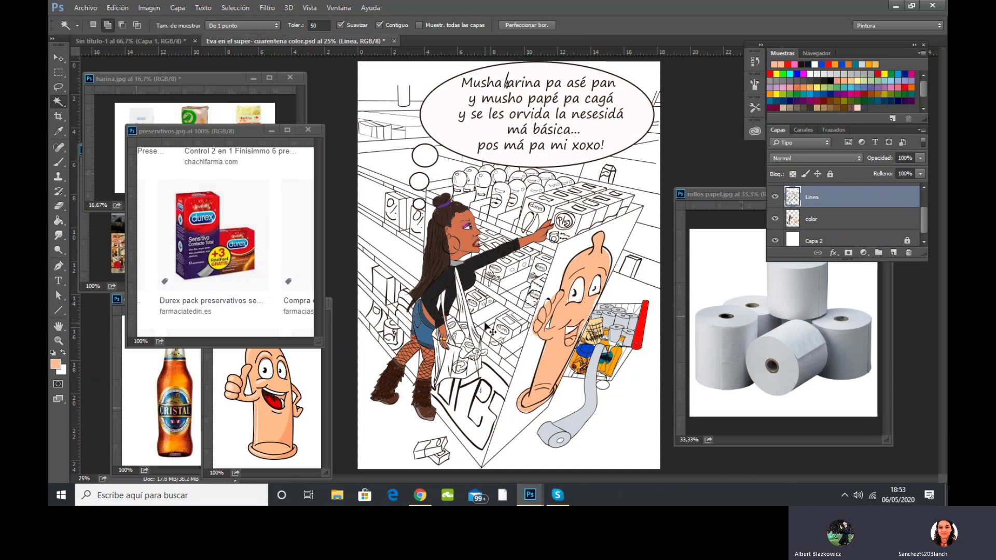
pyautogui.hotkey('ctrl', '+')
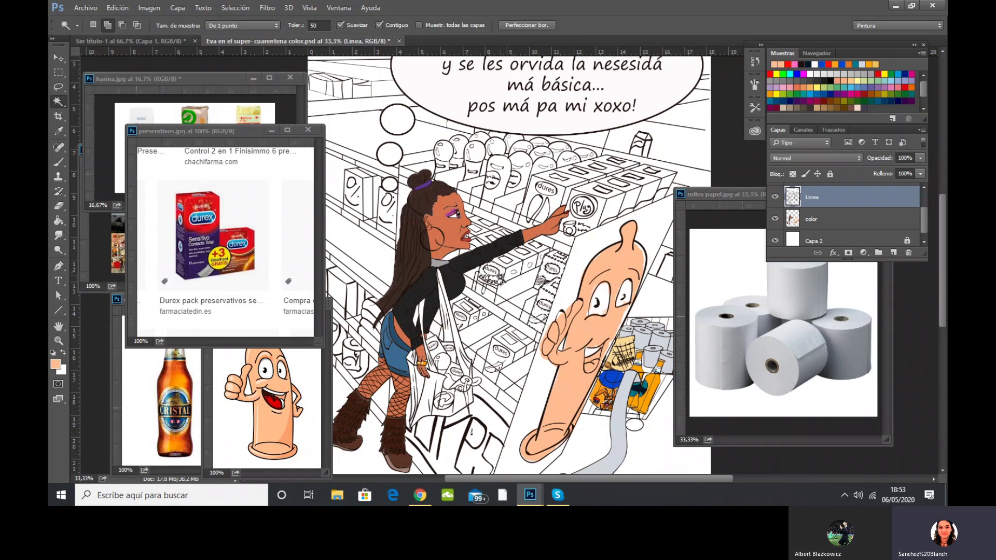
pyautogui.click(495, 280)
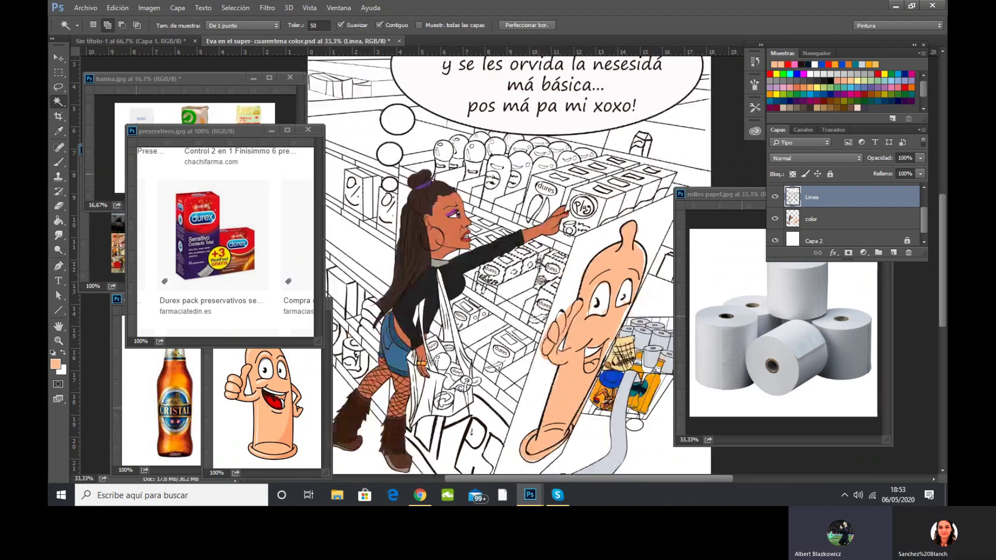
pyautogui.keyDown('shift'); pyautogui.click(519, 312); pyautogui.keyUp('shift')
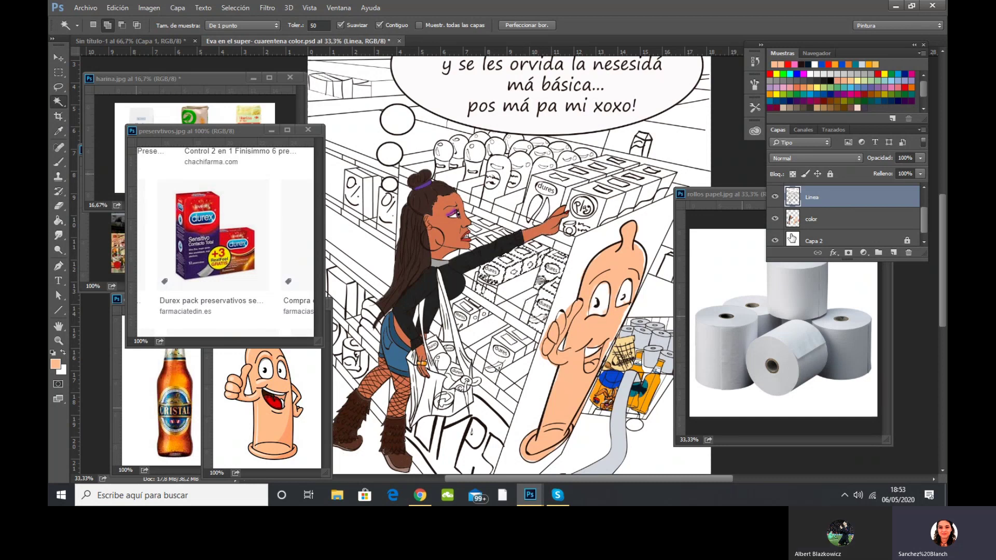
# On the color layer, sample the red from the Durex pack reference and fill the selected boxes with it.
pyautogui.click(822, 223)
pyautogui.click(58, 233)
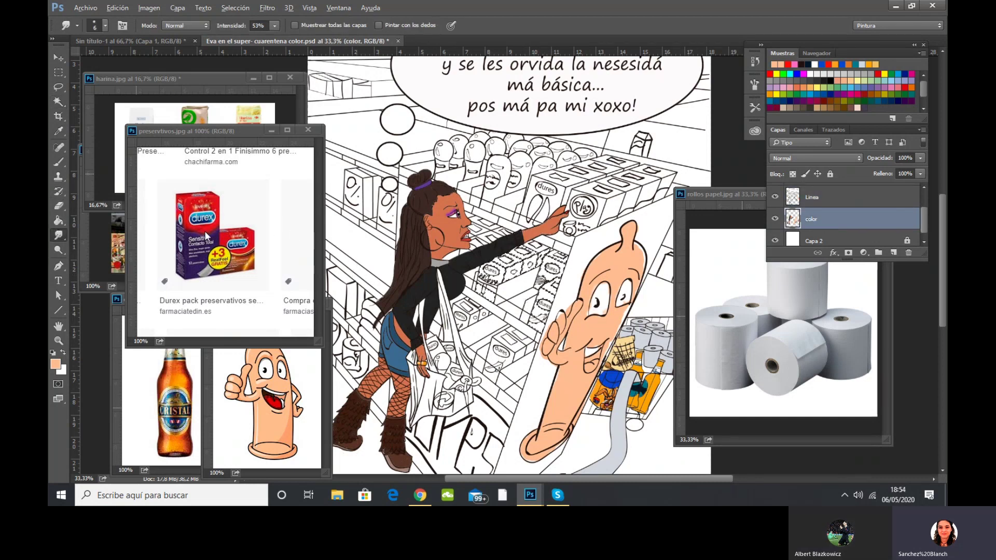
pyautogui.press('g')
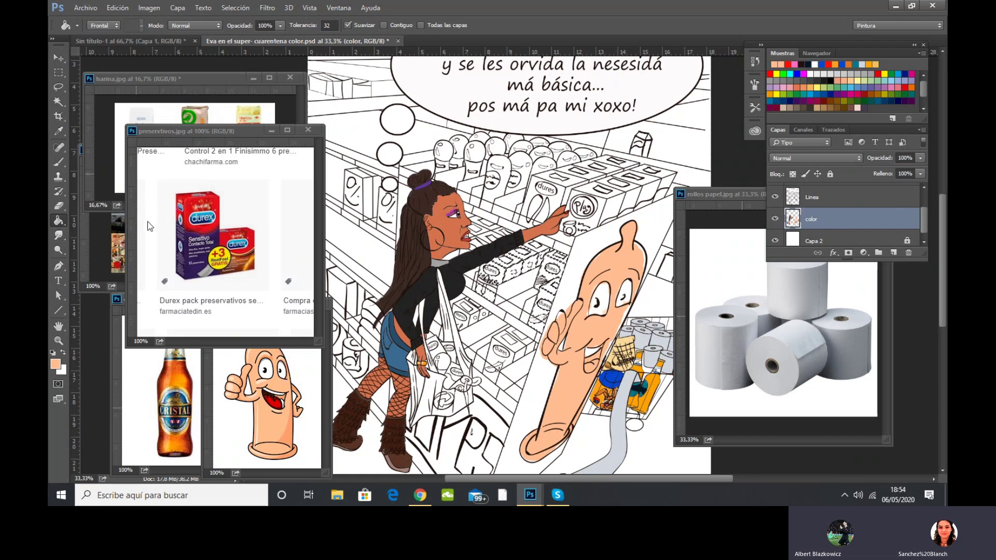
pyautogui.keyDown('alt'); pyautogui.click(215, 222); pyautogui.keyUp('alt')
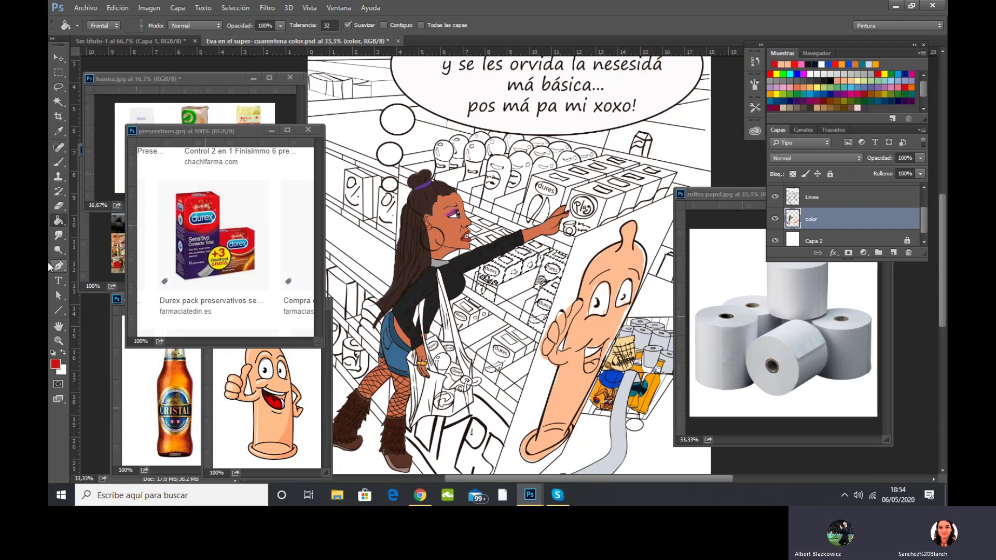
pyautogui.click(59, 235)
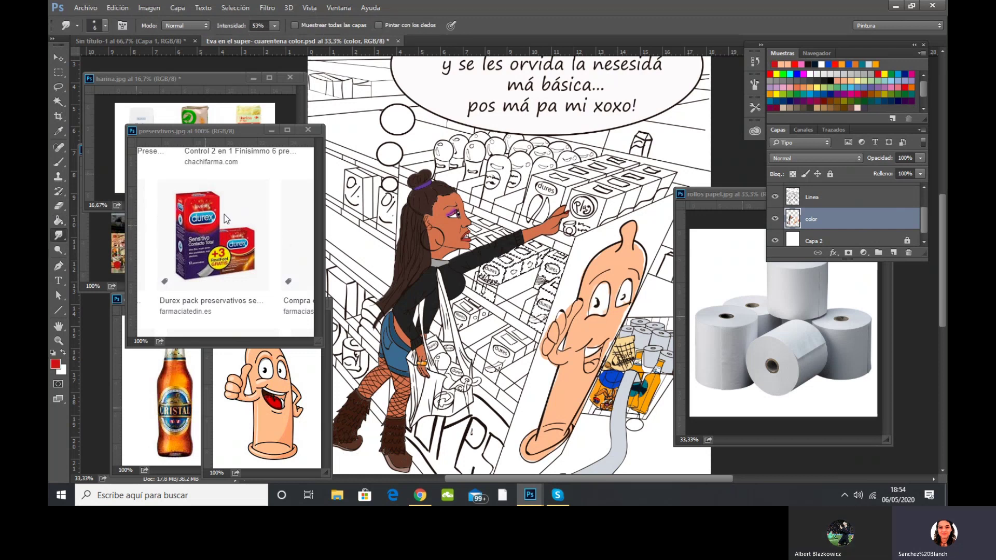
pyautogui.click(62, 219)
pyautogui.click(58, 161)
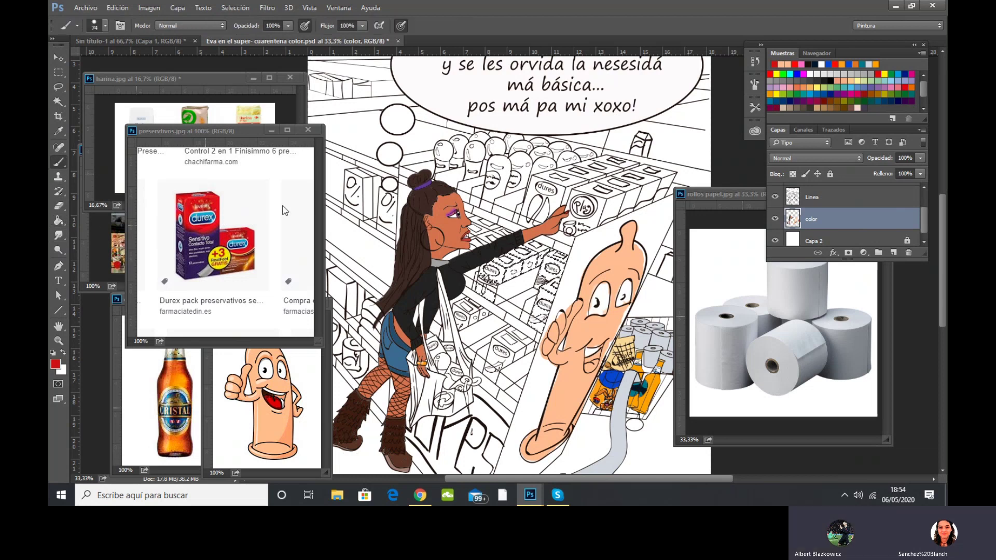
pyautogui.click(62, 219)
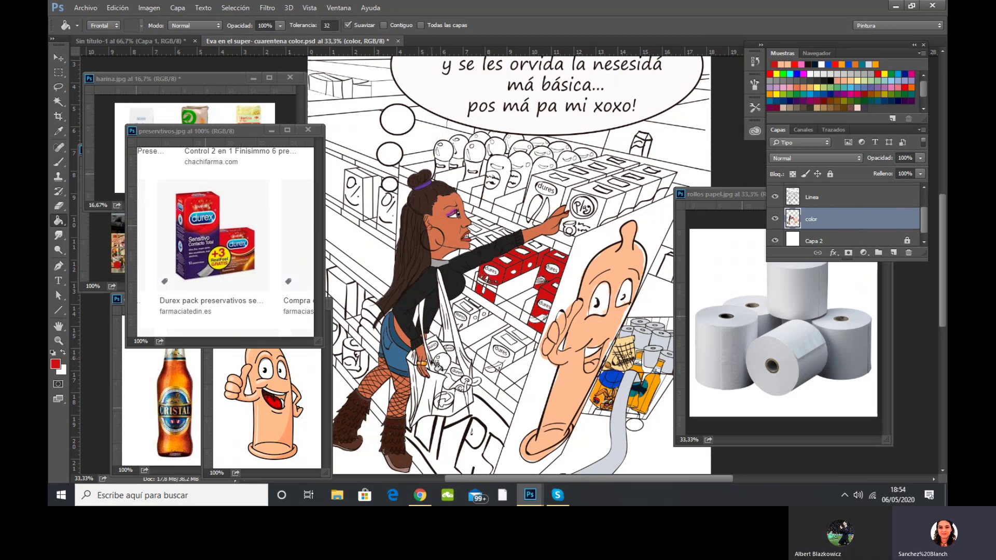
# Set the brush size to 22 px and paint the remaining white gaps on the boxes red on the color layer.
pyautogui.click(820, 199)
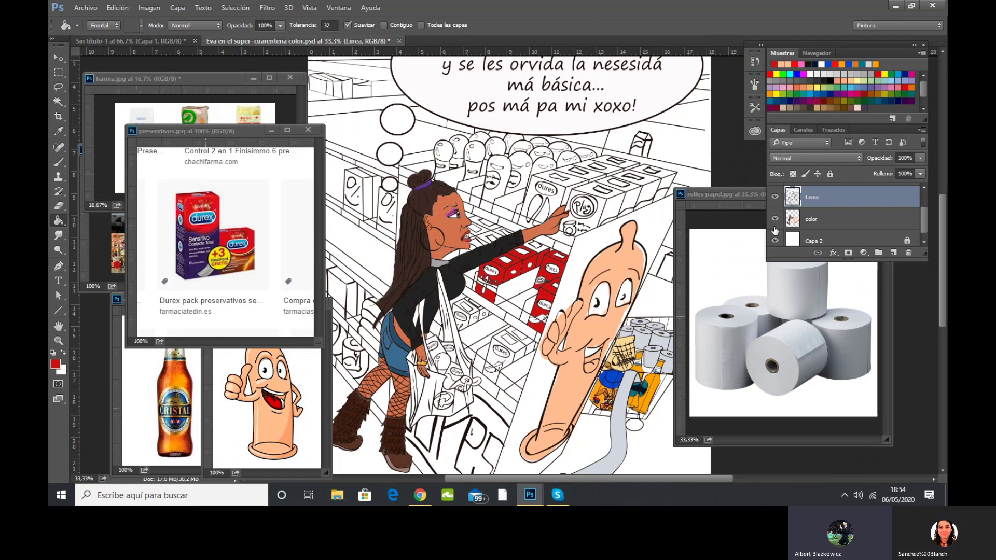
pyautogui.click(814, 220)
pyautogui.press('b')
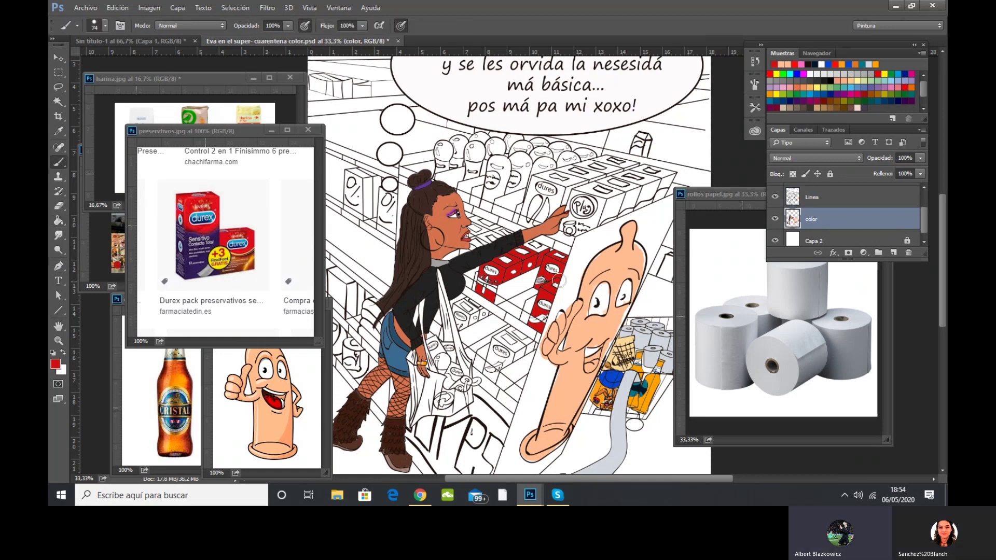
pyautogui.click(104, 26)
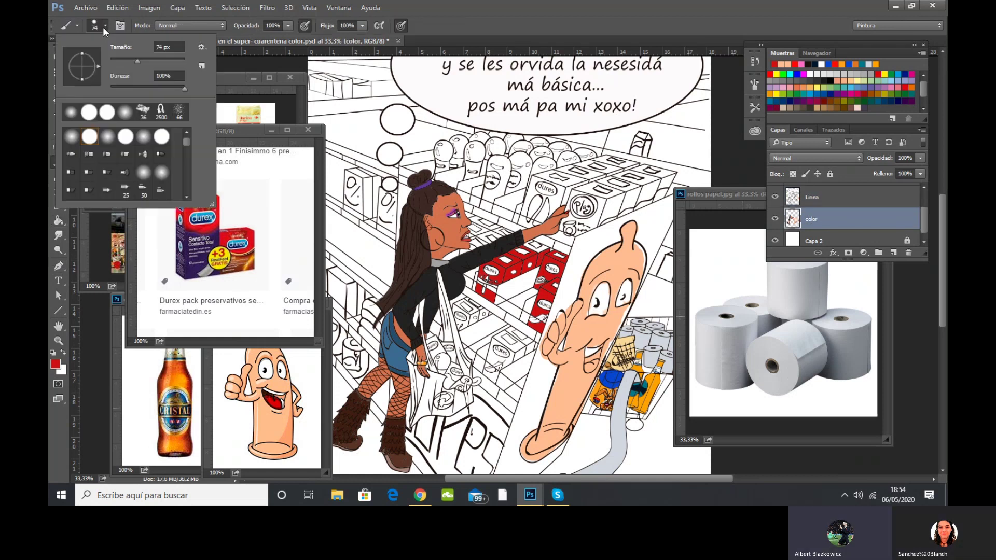
pyautogui.click(117, 60)
pyautogui.click(540, 252)
pyautogui.moveTo(524, 246); pyautogui.dragTo(542, 247)
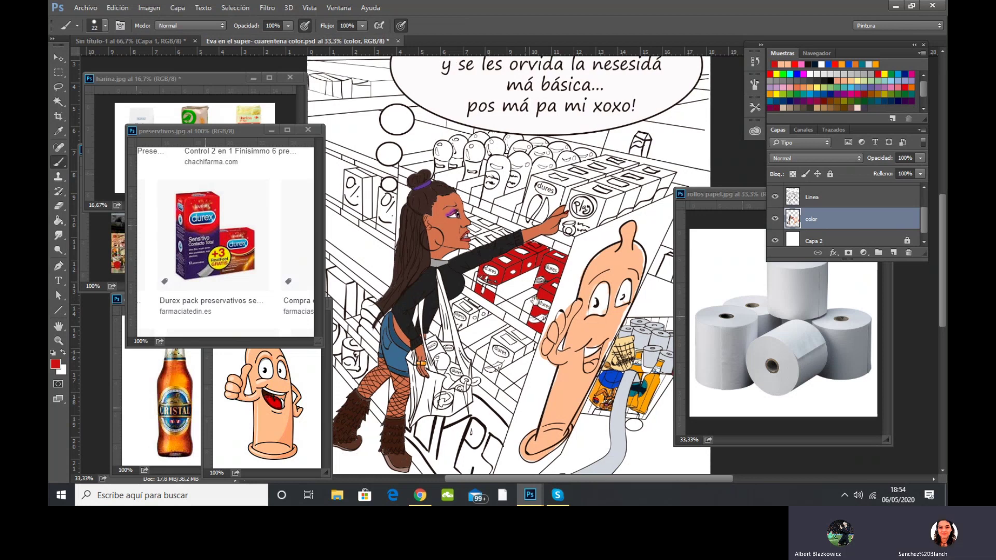
# On the Linea layer, select the faces of the lower shelf boxes and the large top Durex boxes with the Magic Wand.
pyautogui.scroll(-2, 518, 260)
pyautogui.hotkey('alt', ']')
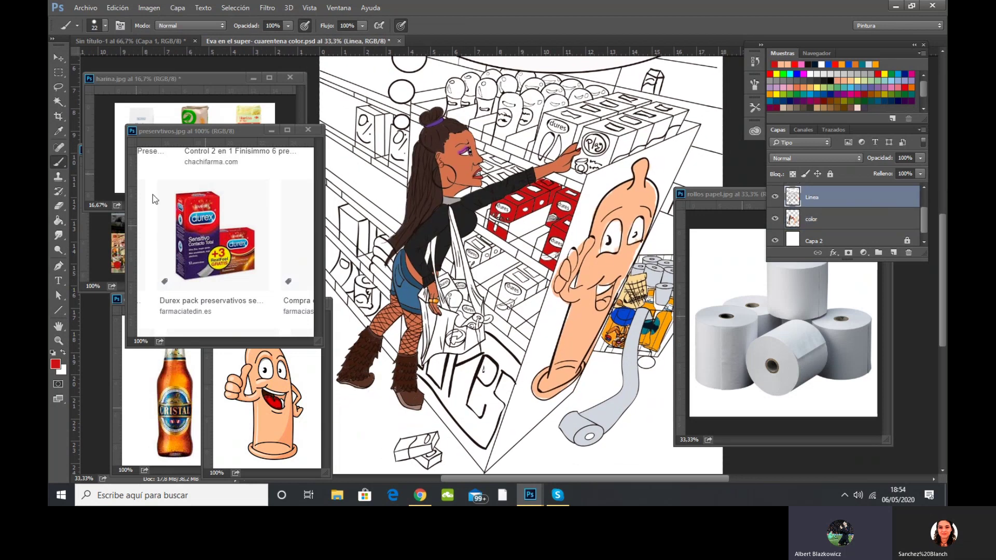
pyautogui.click(57, 101)
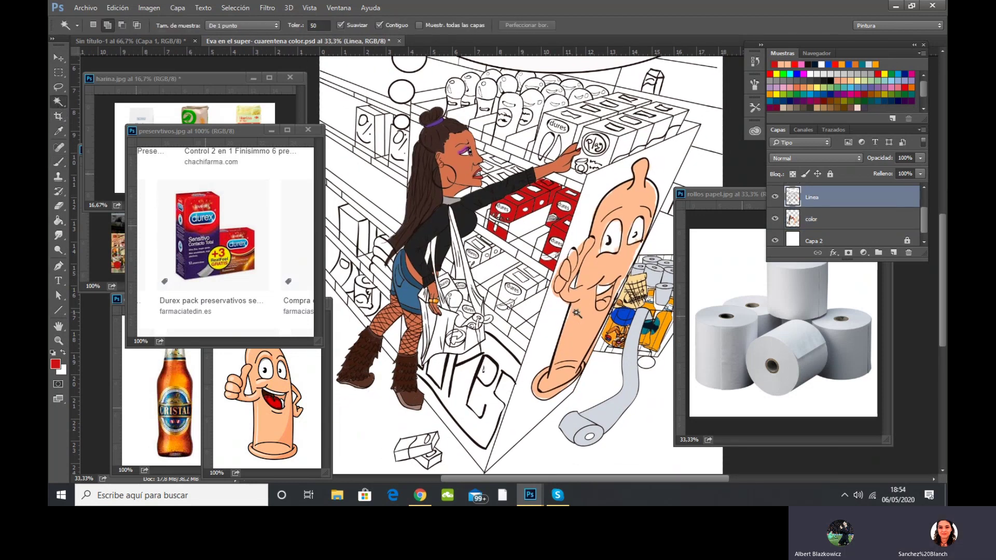
pyautogui.click(508, 303)
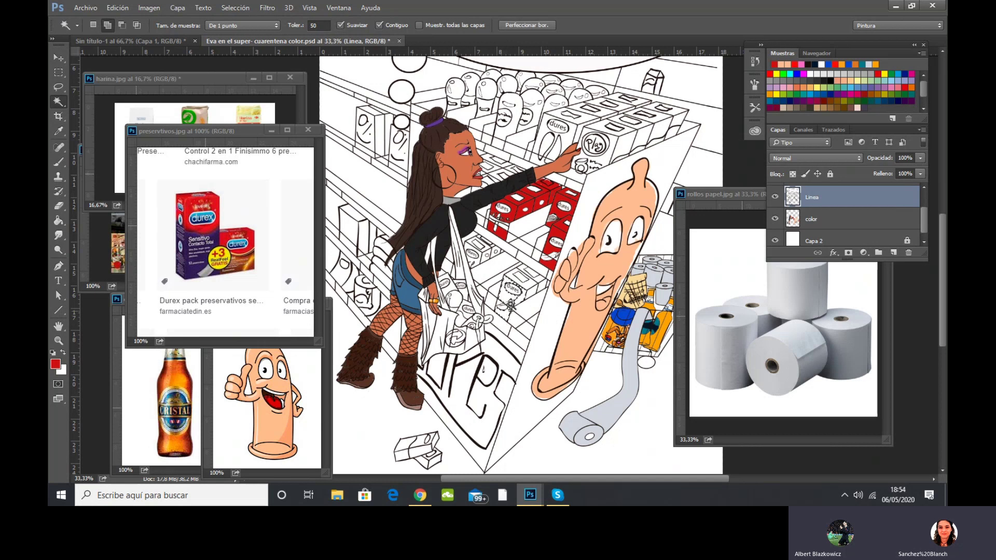
pyautogui.click(535, 285)
pyautogui.click(488, 255)
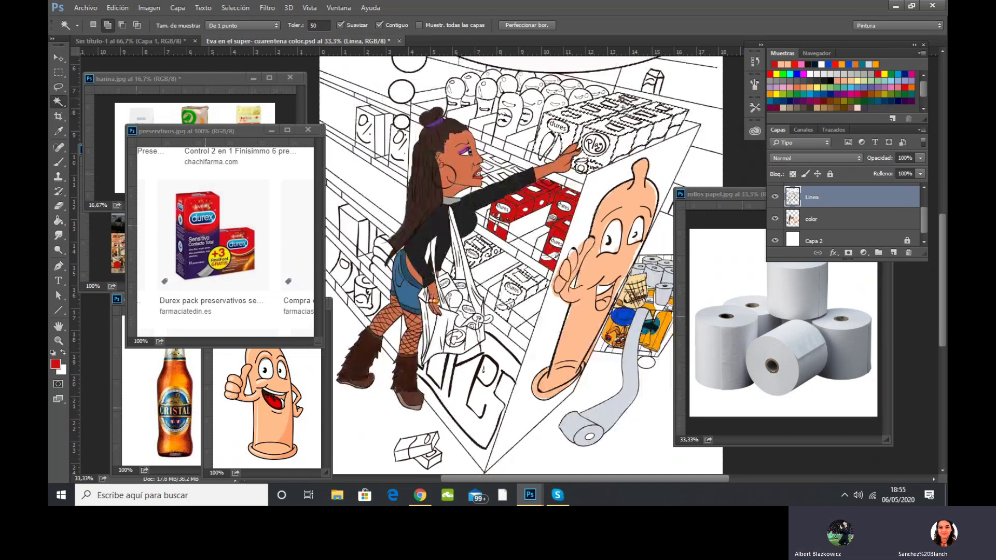
# Fill the selected Durex boxes on the color layer with the current red.
pyautogui.click(836, 220)
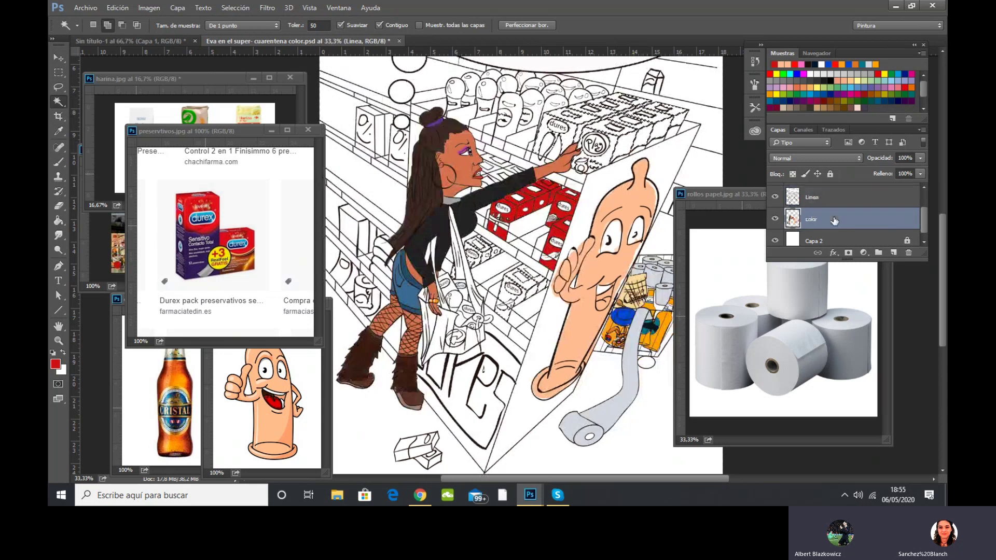
pyautogui.click(60, 220)
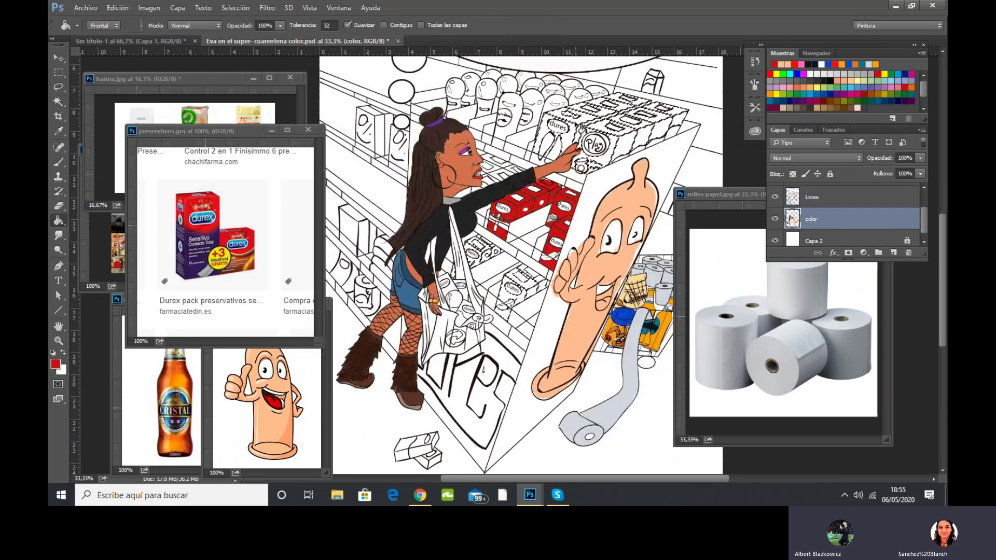
pyautogui.click(568, 156)
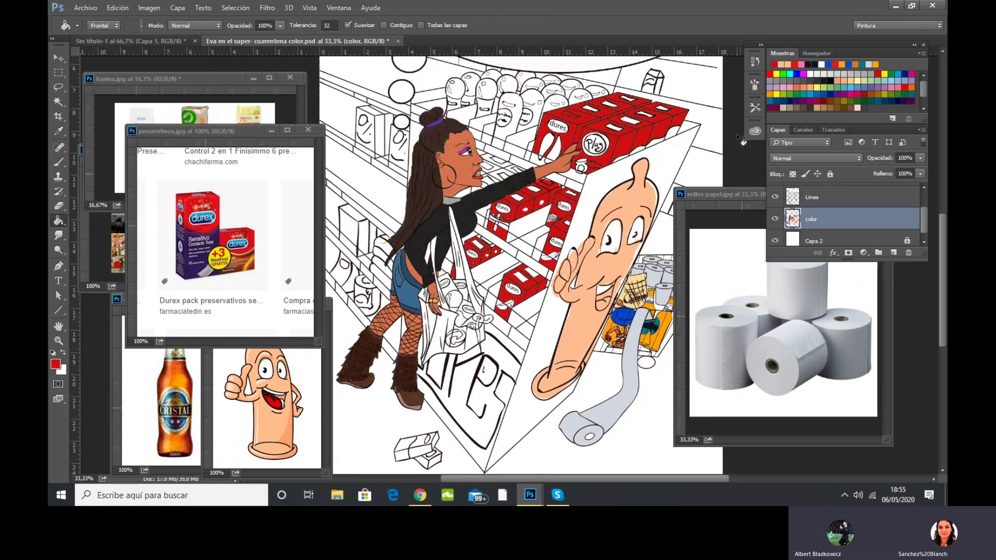
# Select the lower side strips of the top Durex boxes on the Linea layer and fill them on the color layer with purple from the pack reference.
pyautogui.click(826, 205)
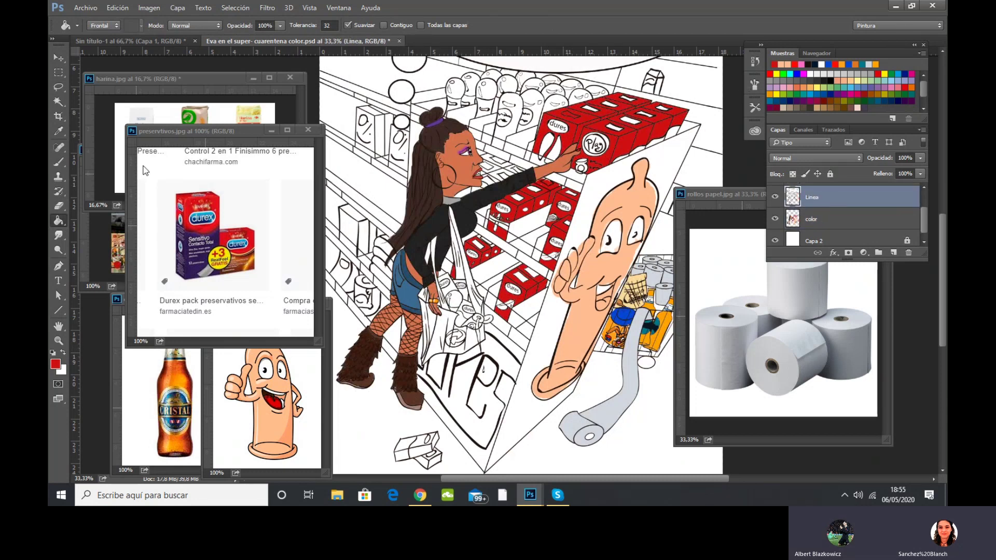
pyautogui.click(58, 102)
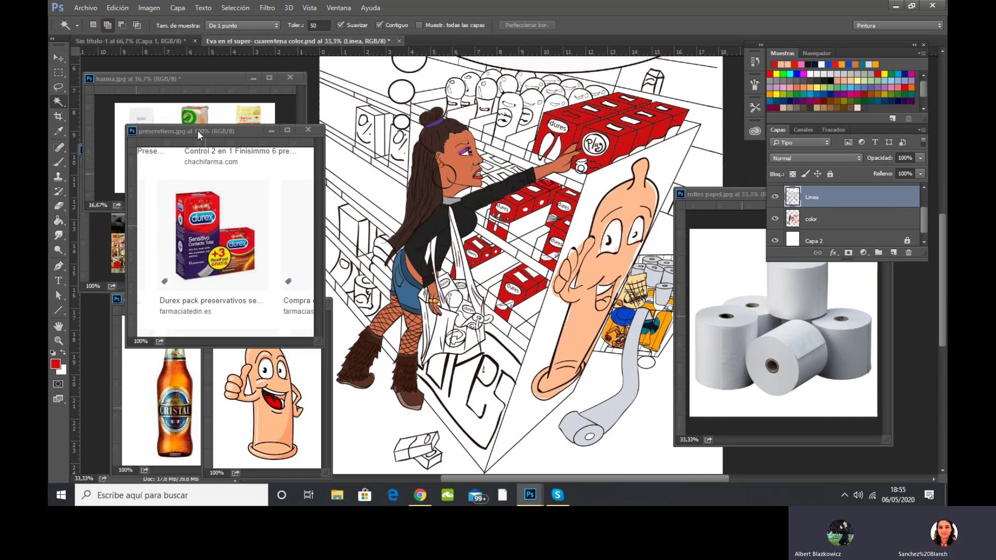
pyautogui.click(639, 155)
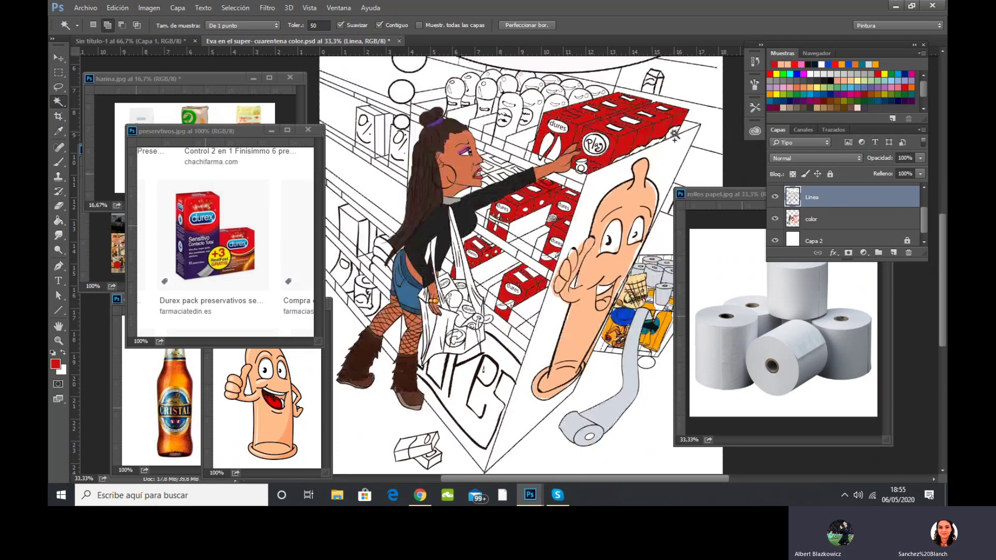
pyautogui.click(812, 218)
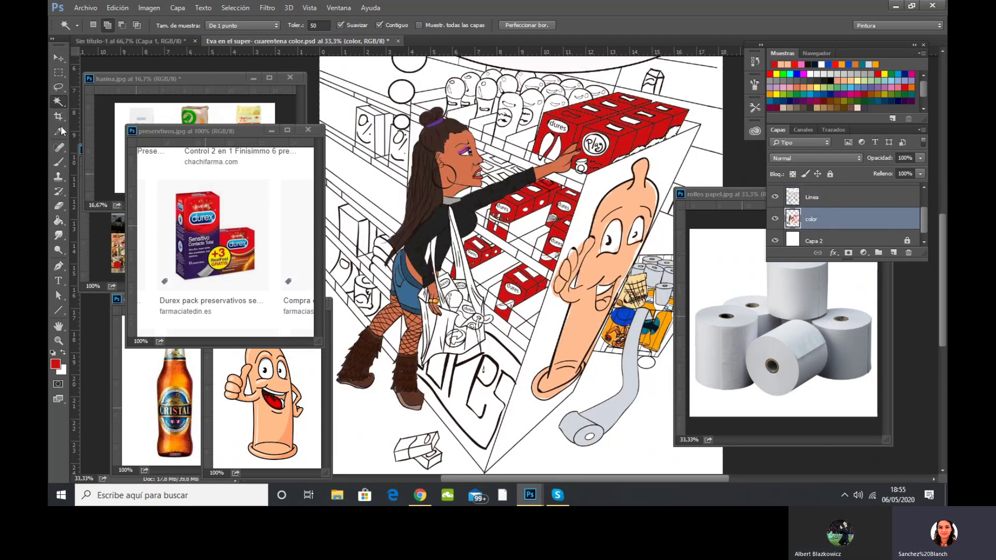
pyautogui.click(59, 221)
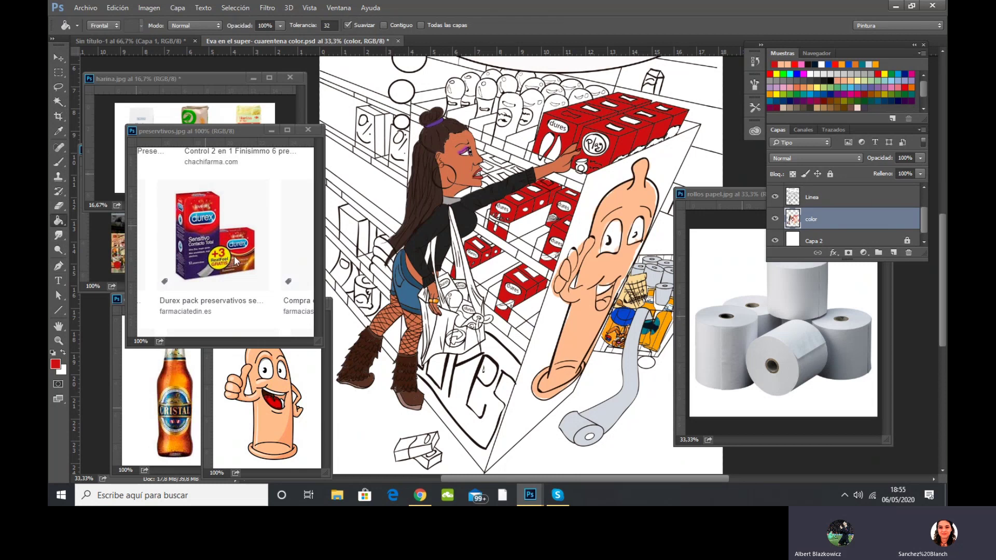
pyautogui.keyDown('alt'); pyautogui.click(190, 229); pyautogui.keyUp('alt')
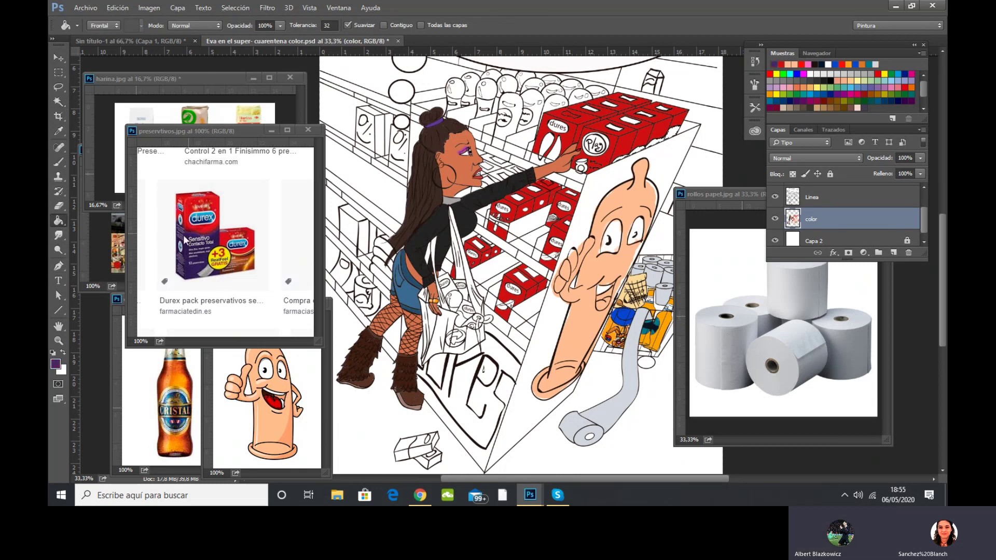
pyautogui.click(632, 155)
# Sample the red from a painted box and brush over the white gaps on the large top boxes at 22 px.
pyautogui.click(56, 160)
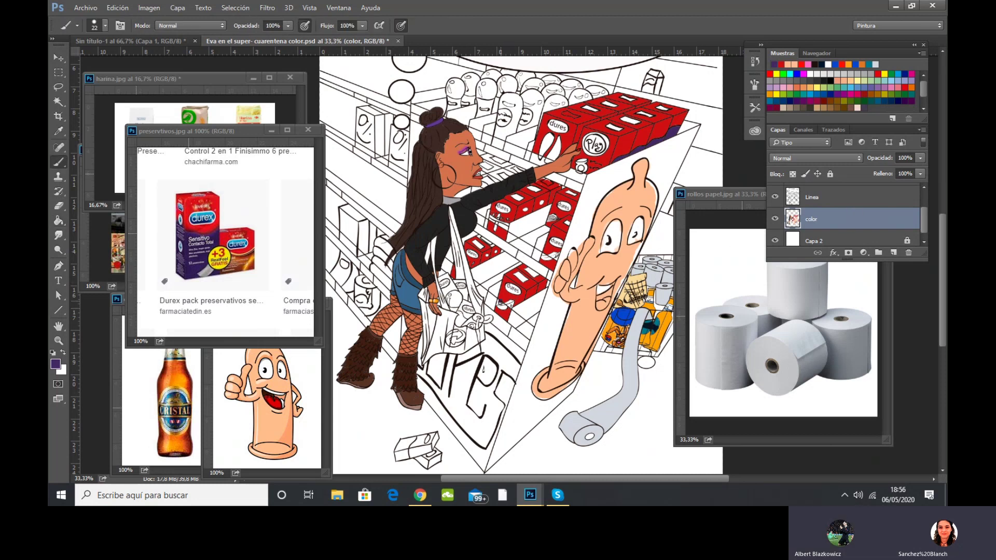
pyautogui.hotkey('ctrl', 'z')
pyautogui.keyDown('alt'); pyautogui.click(508, 291); pyautogui.keyUp('alt')
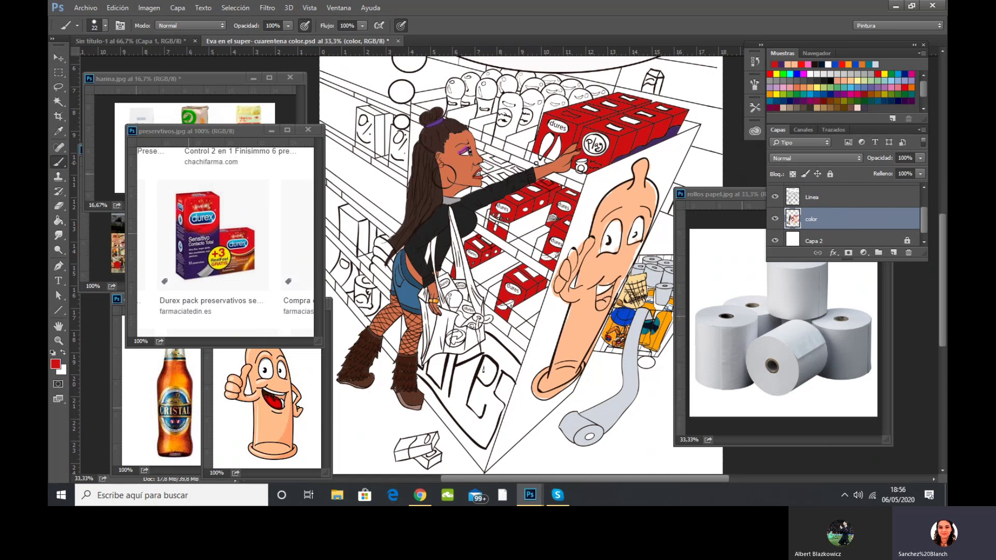
pyautogui.moveTo(533, 154)
pyautogui.mouseDown()
pyautogui.moveTo(534, 163)
pyautogui.moveTo(543, 154)
pyautogui.mouseUp()
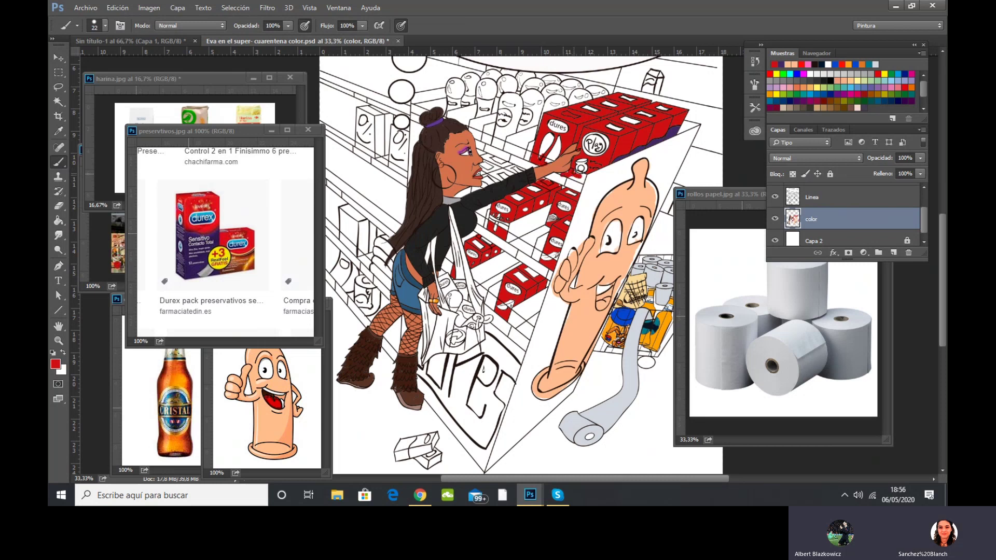
pyautogui.moveTo(582, 180); pyautogui.dragTo(580, 175)
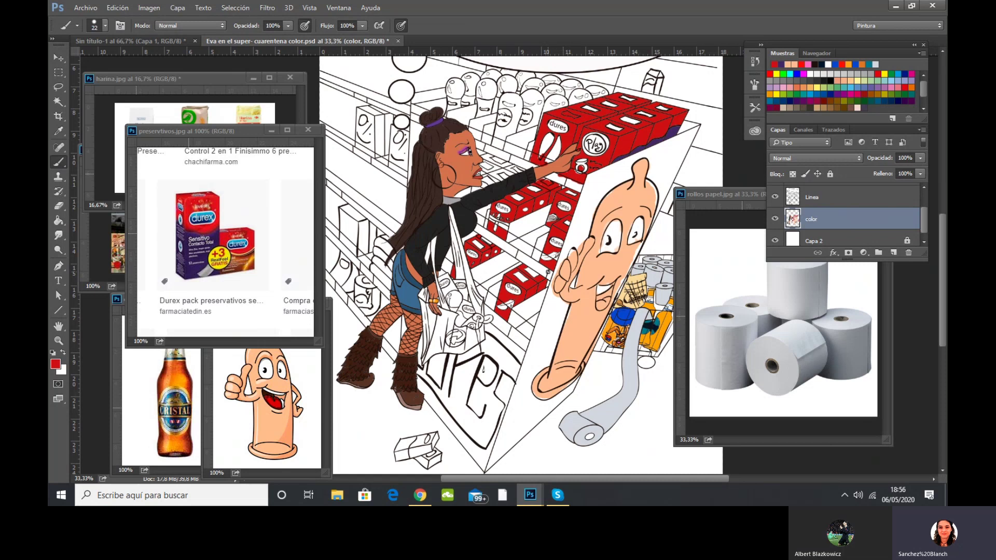
# Make the Linea layer active, restore the default black foreground and set the brush size to 6 px for retouching the Play box outline.
pyautogui.click(824, 201)
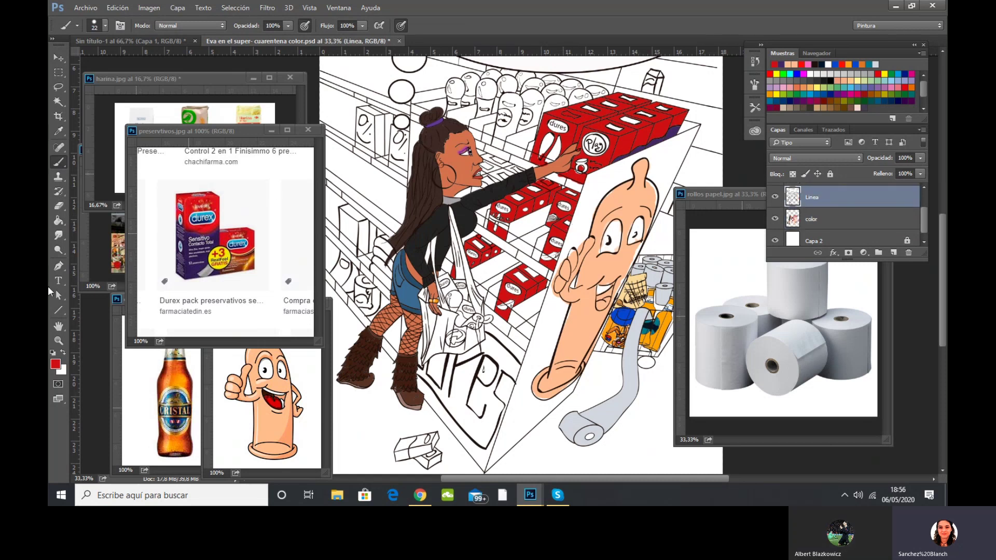
pyautogui.click(52, 352)
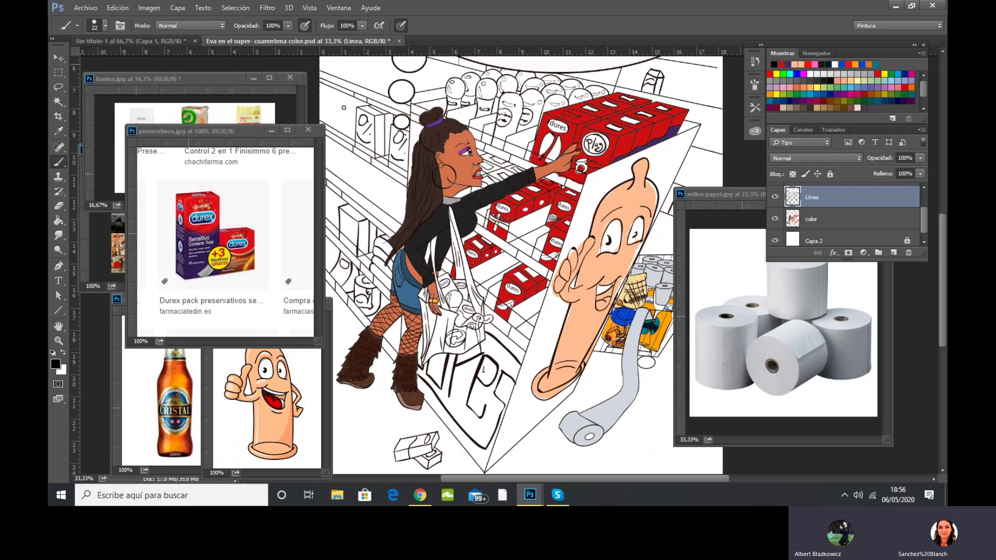
pyautogui.click(59, 340)
pyautogui.click(587, 179)
pyautogui.click(587, 179)
pyautogui.click(565, 176)
pyautogui.click(565, 176)
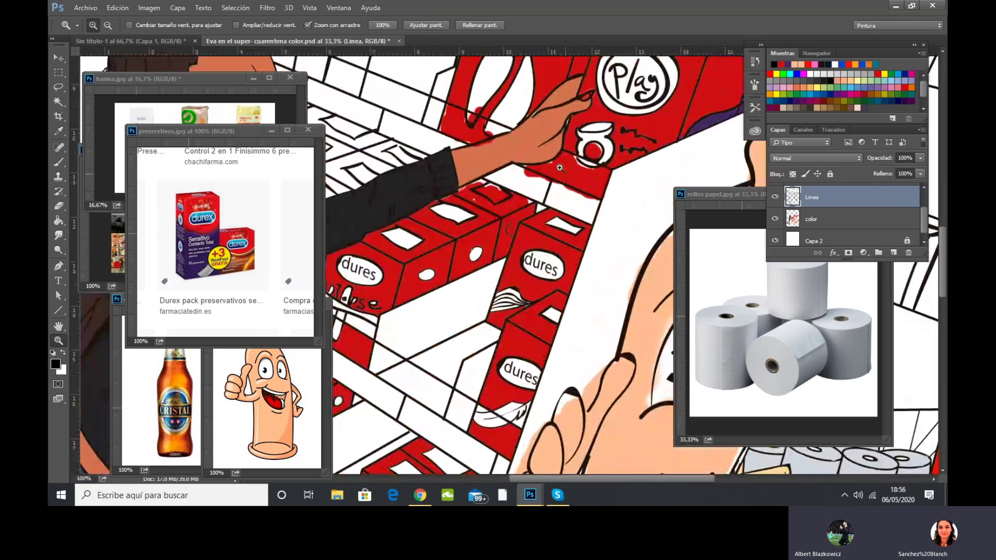
pyautogui.moveTo(627, 196); pyautogui.dragTo(598, 251)
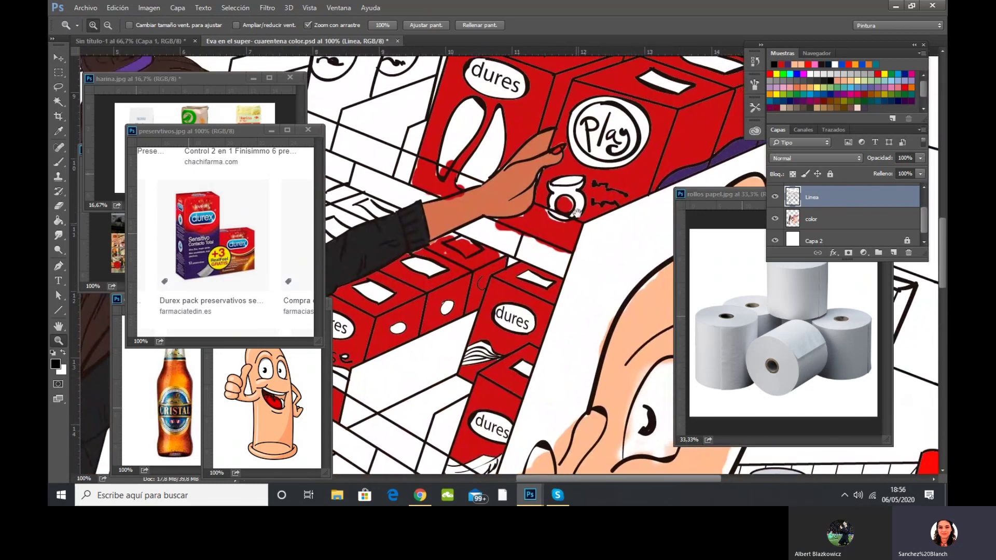
pyautogui.click(57, 159)
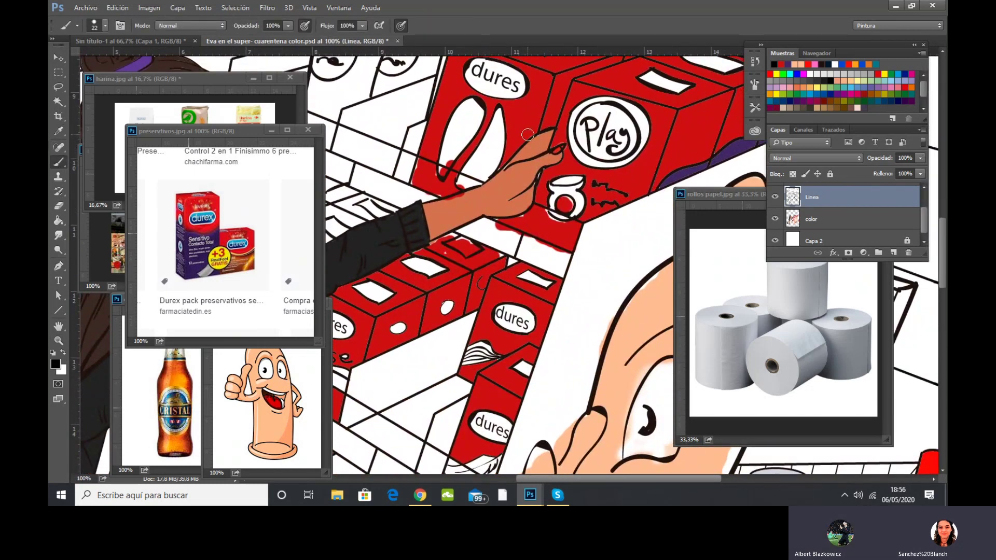
pyautogui.click(105, 26)
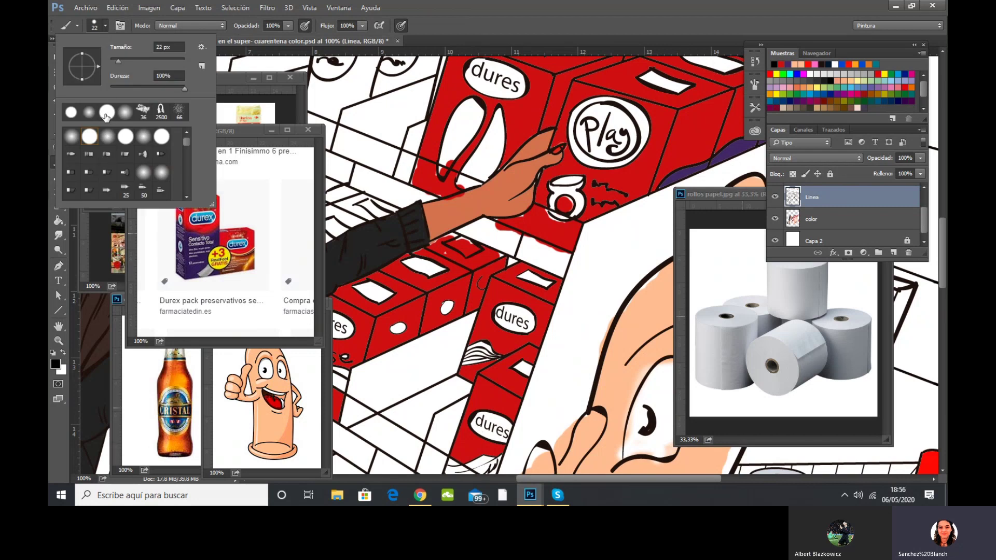
pyautogui.moveTo(119, 61); pyautogui.dragTo(111, 61)
pyautogui.moveTo(374, 118); pyautogui.dragTo(410, 99)
pyautogui.hotkey('ctrl', 'z')
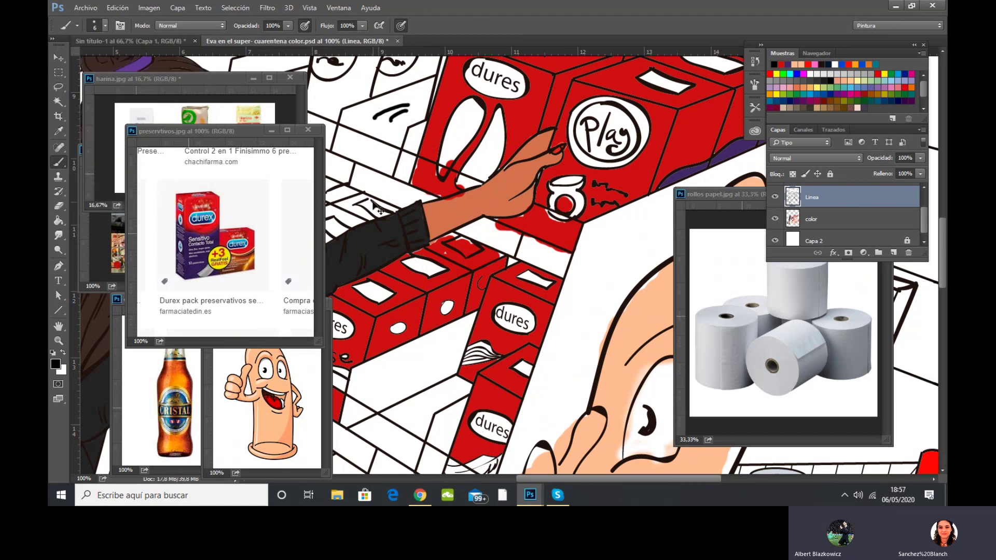
pyautogui.hotkey('ctrl', 'z')
pyautogui.hotkey('ctrl', 'z')
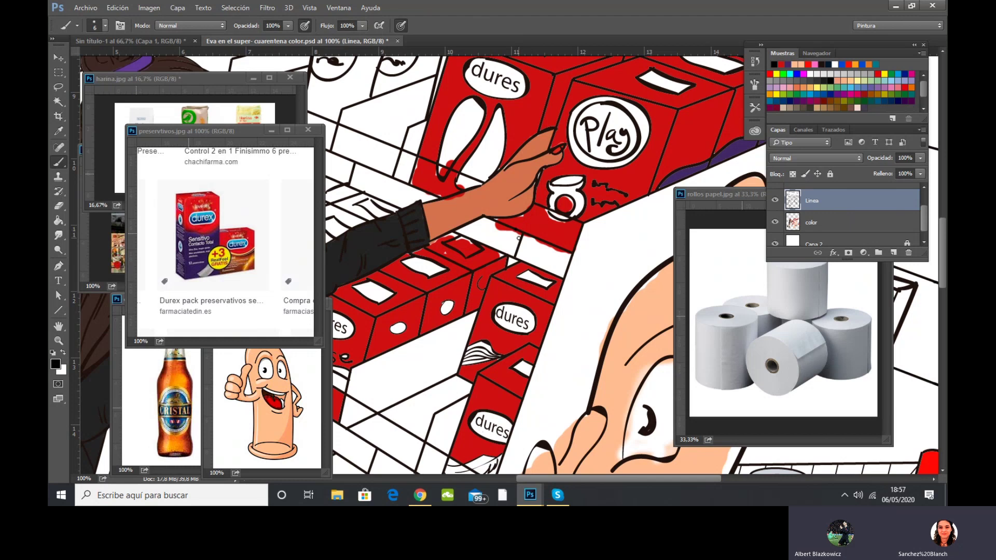
# Try to draw the missing black edge of the Play box below the hand, using a 1 px line shape as a guide.
pyautogui.moveTo(518, 228); pyautogui.dragTo(528, 211)
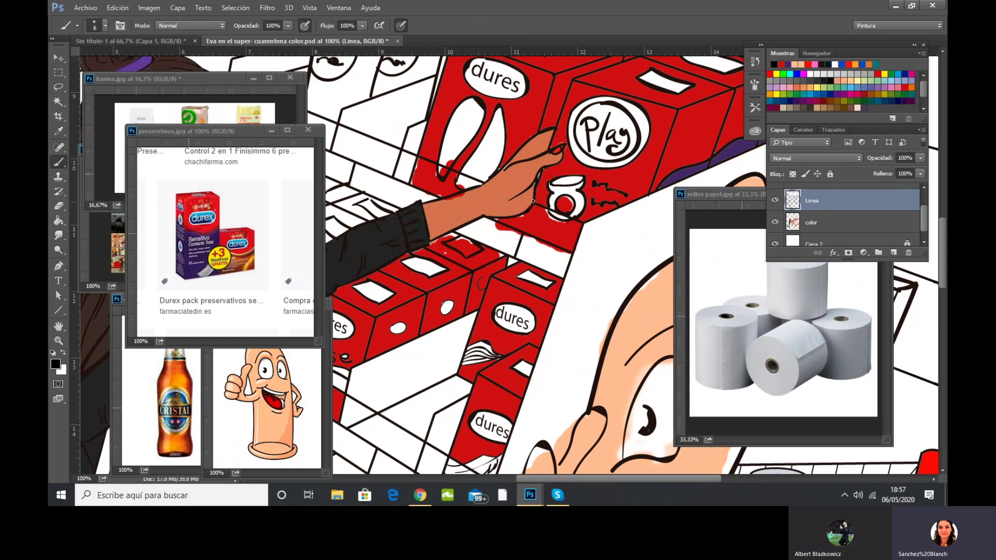
pyautogui.press('u')
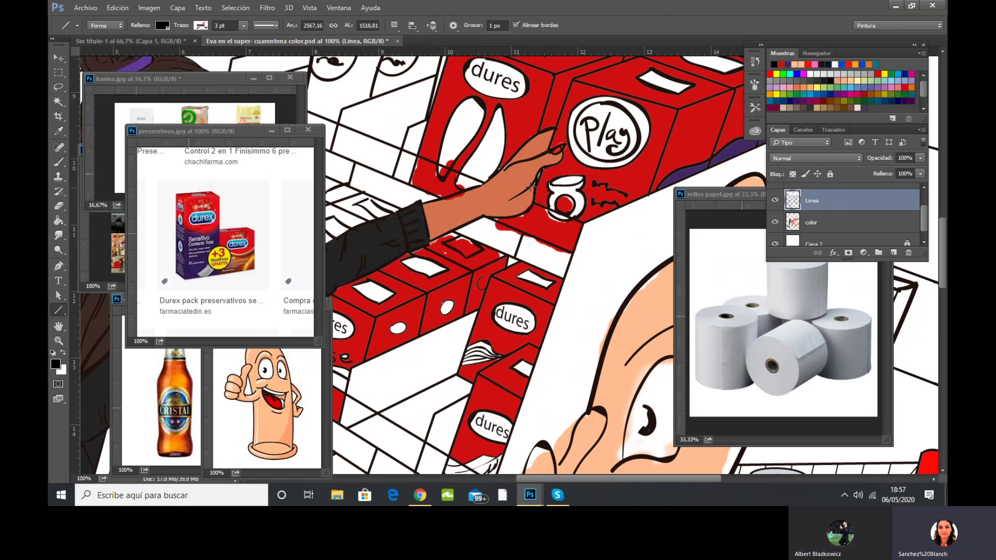
pyautogui.moveTo(528, 204); pyautogui.dragTo(520, 232)
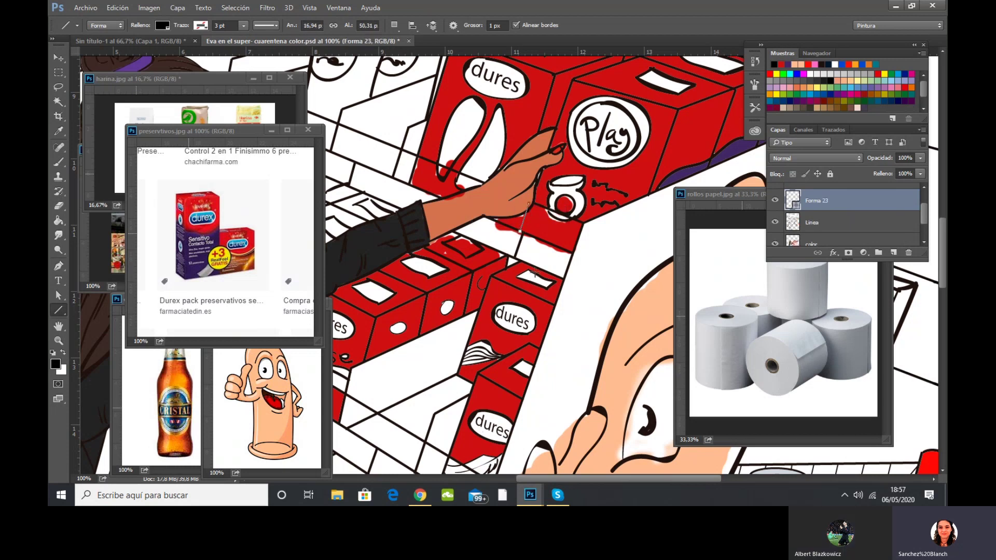
pyautogui.click(56, 163)
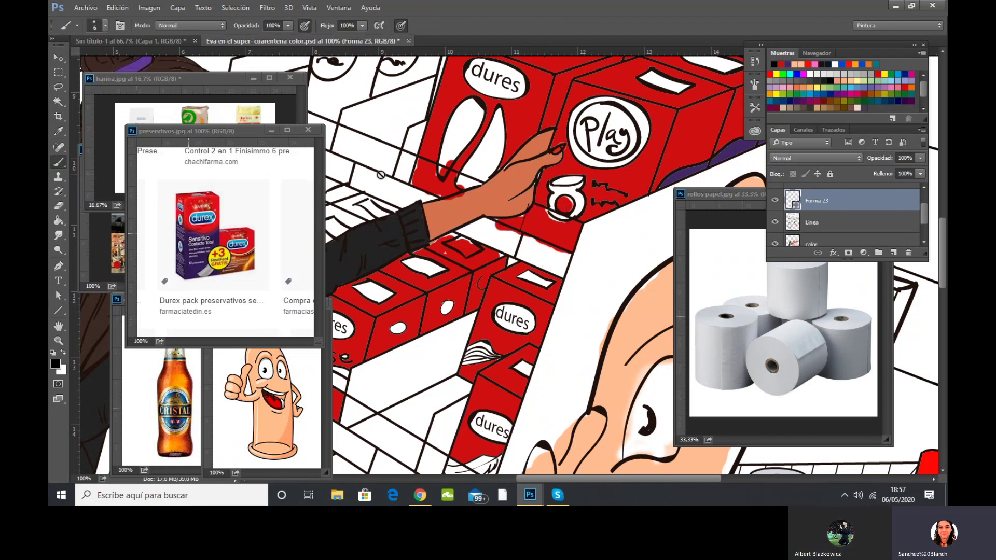
pyautogui.click(850, 223)
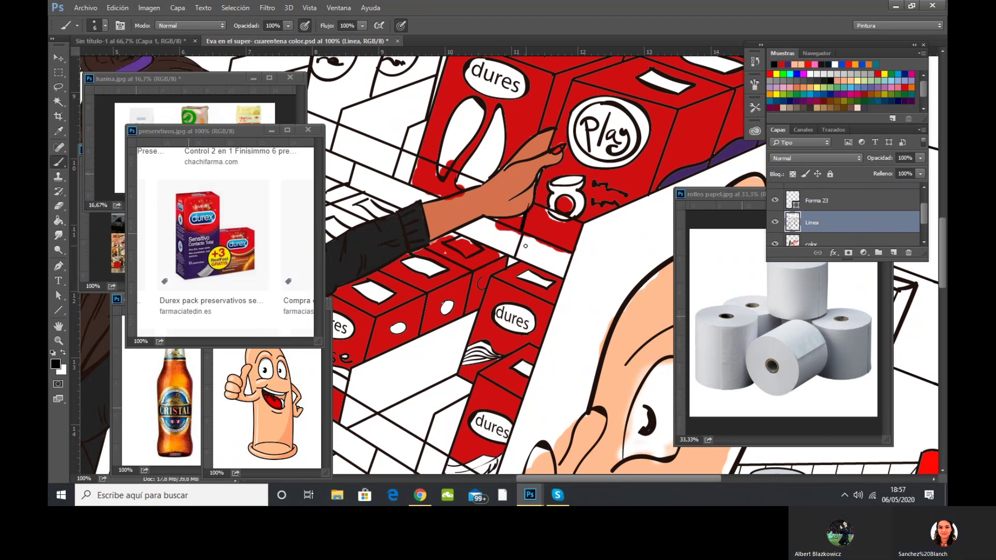
pyautogui.moveTo(526, 215); pyautogui.dragTo(525, 220)
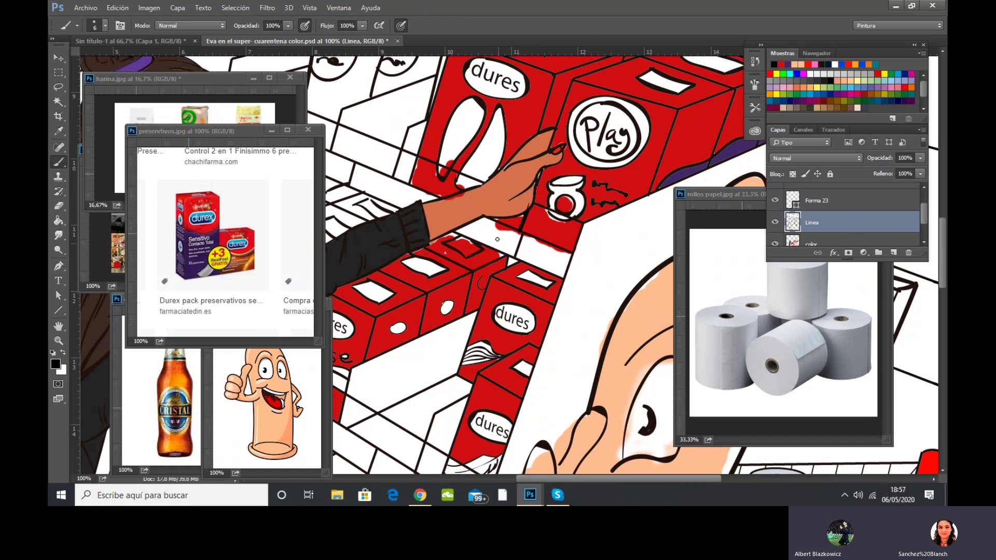
pyautogui.click(59, 205)
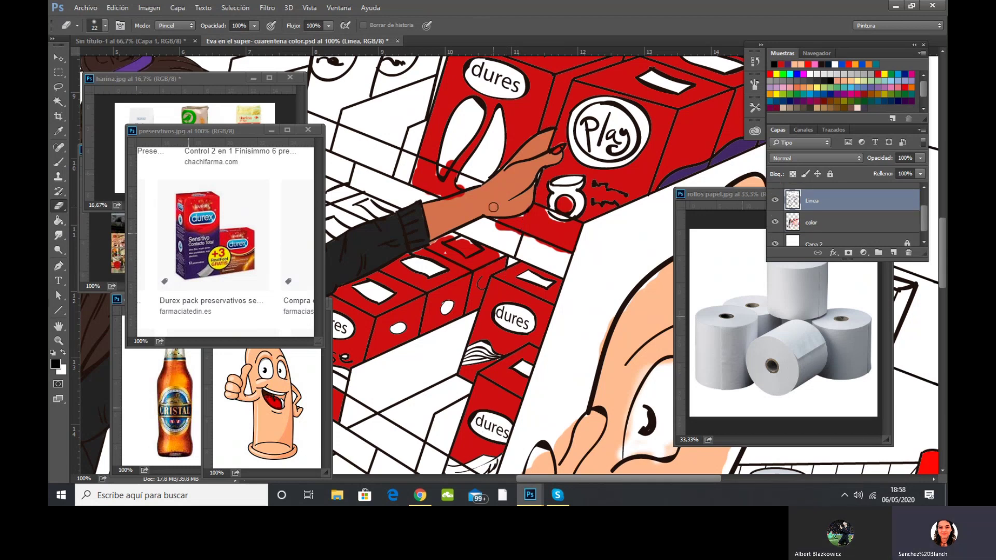
# Brush the missing corner edge of the Play box below the hand in black on the Linea layer.
pyautogui.click(58, 162)
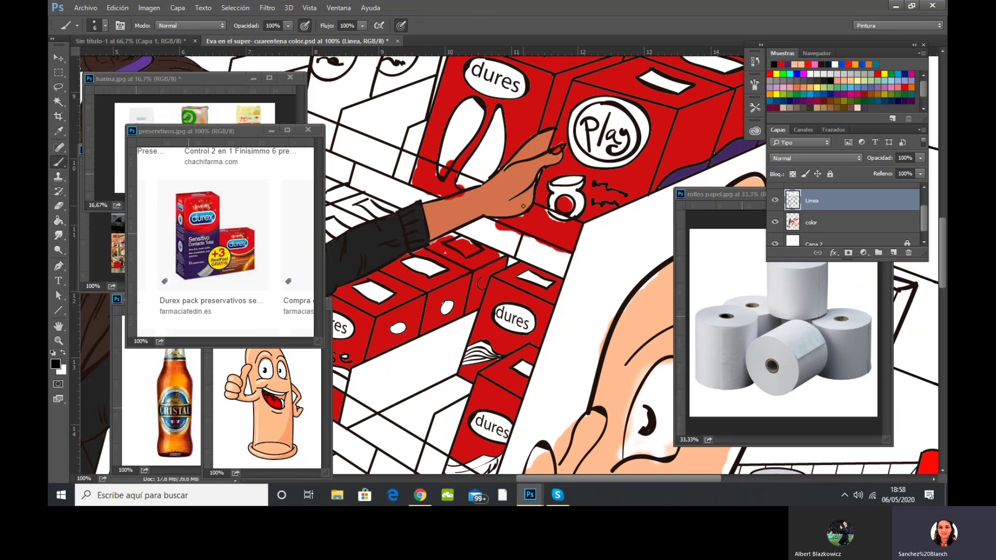
pyautogui.moveTo(517, 228); pyautogui.dragTo(523, 217)
pyautogui.click(59, 206)
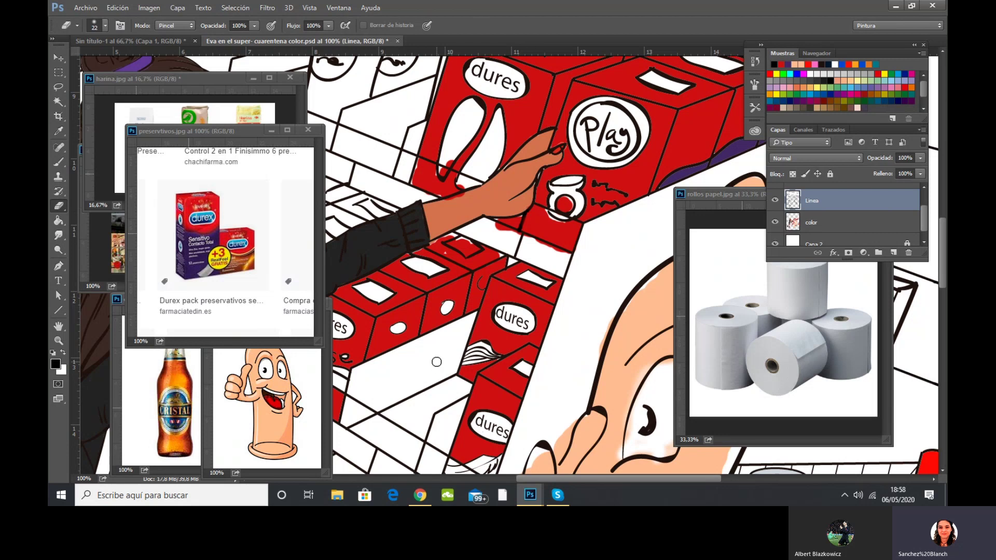
pyautogui.scroll(-1, 438, 365)
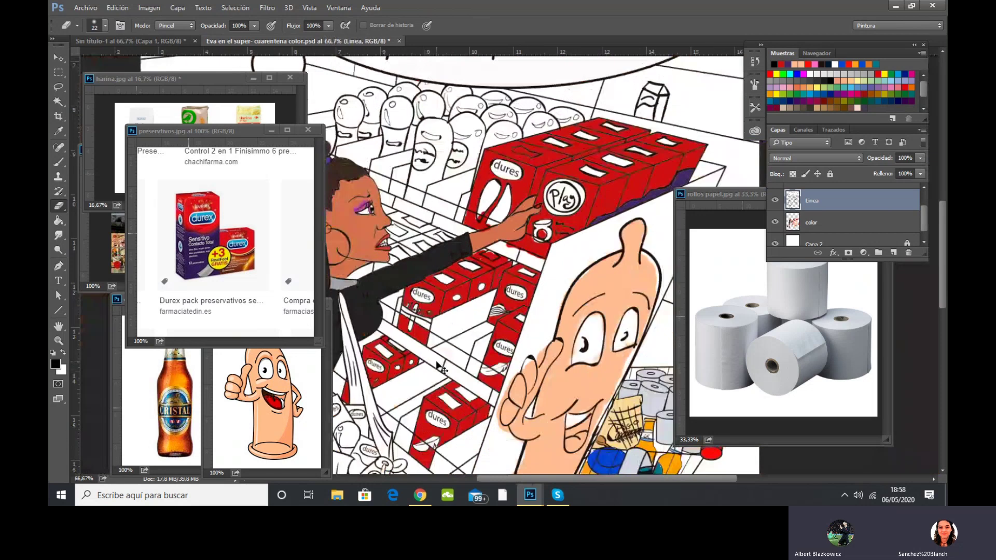
# Select the unpainted box faces around the woman's outstretched arm with the Magic Wand on the Linea layer.
pyautogui.scroll(-3, 438, 366)
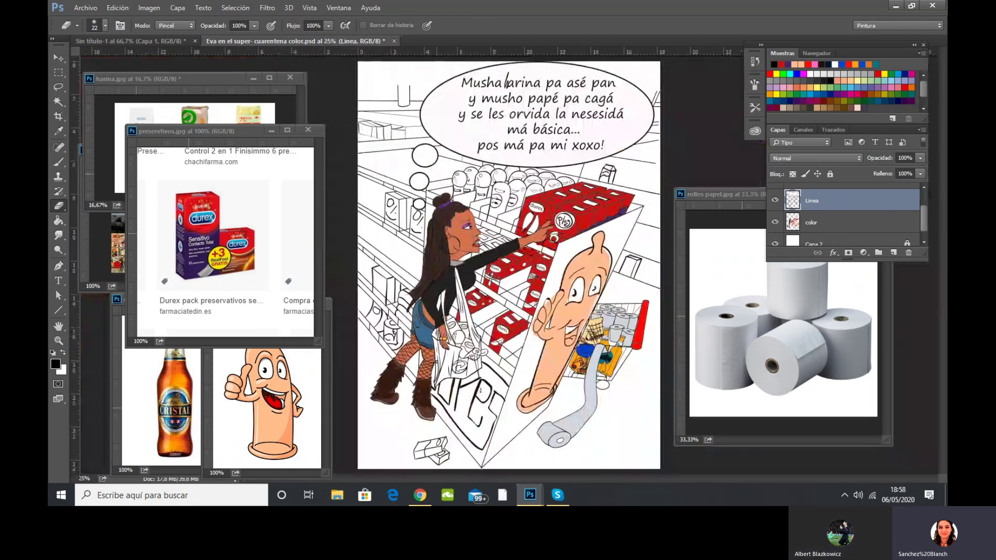
pyautogui.click(802, 219)
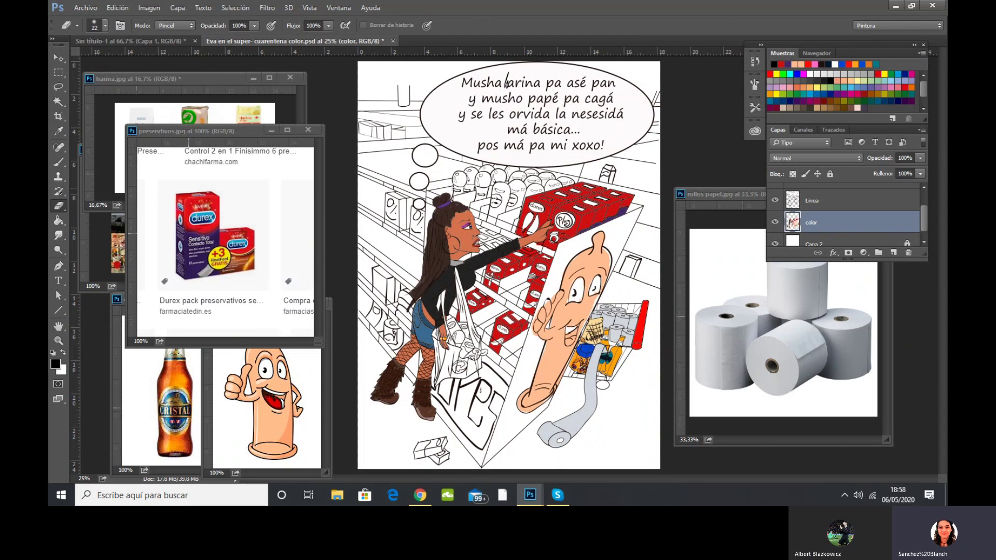
pyautogui.click(879, 206)
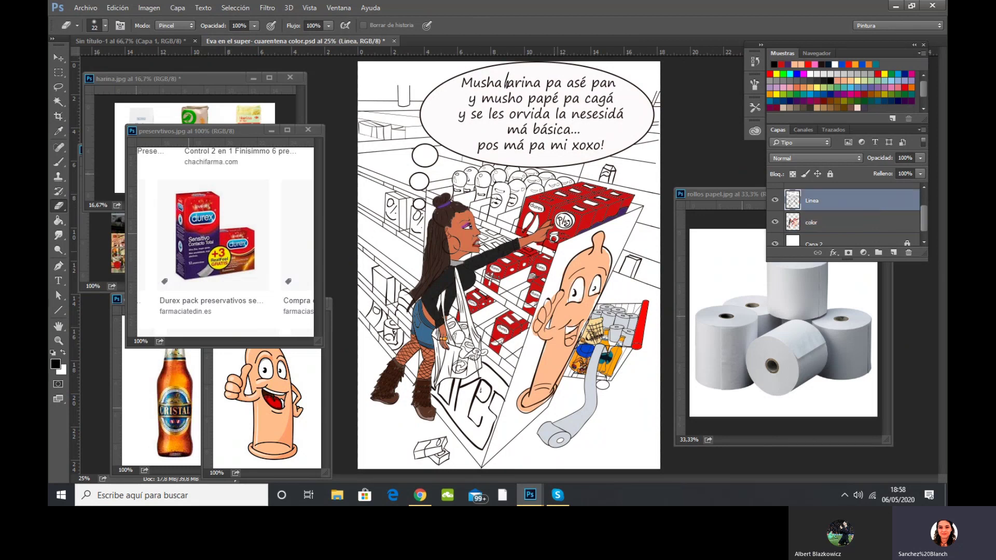
pyautogui.click(58, 341)
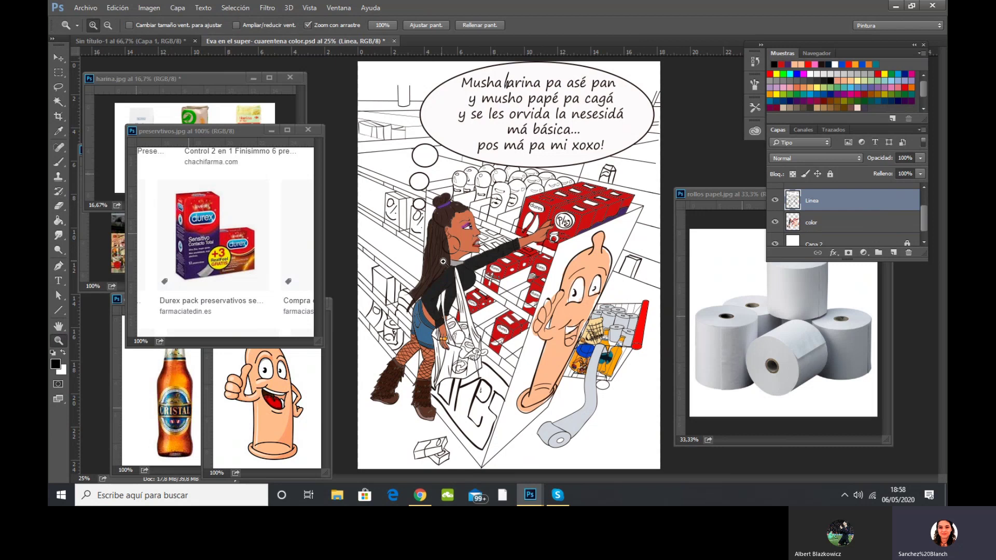
pyautogui.click(474, 254)
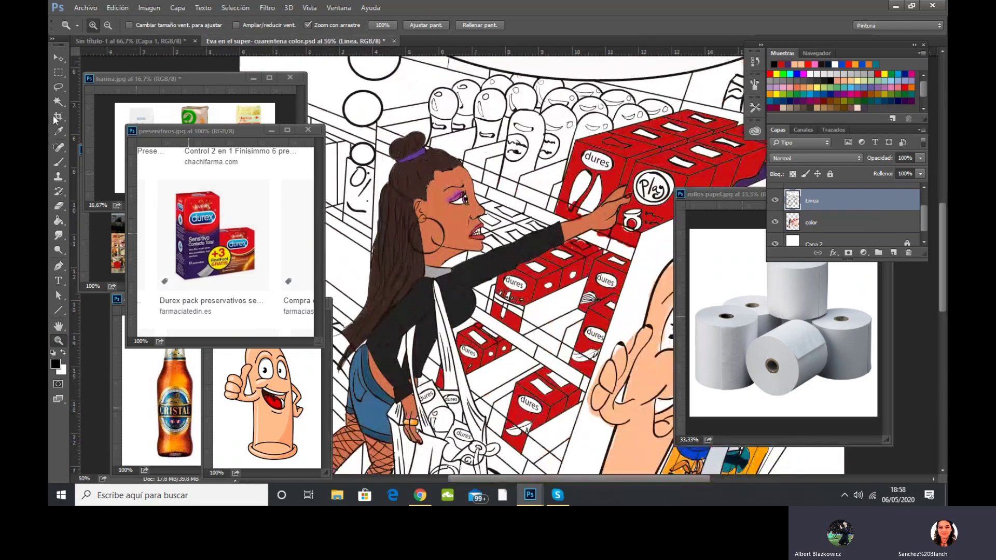
pyautogui.click(58, 102)
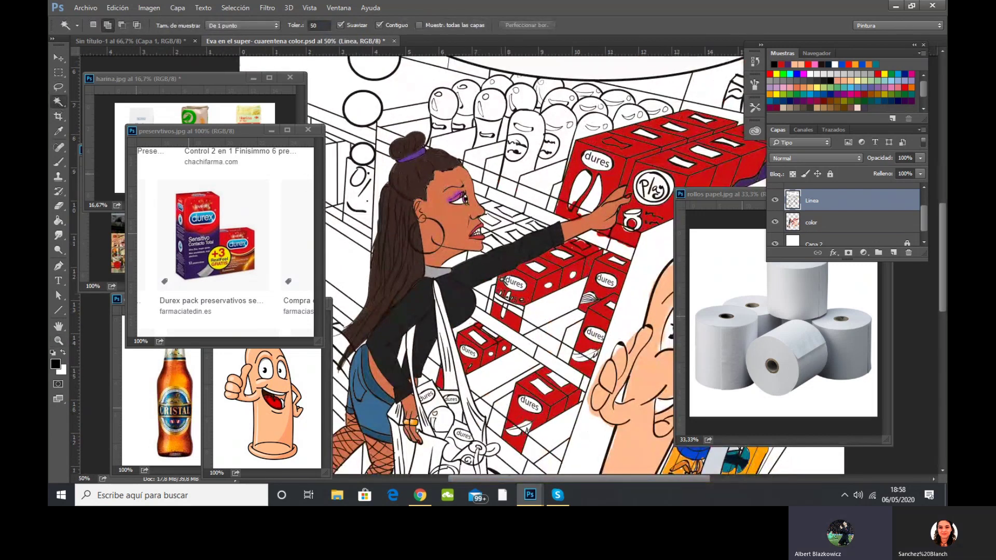
pyautogui.click(487, 288)
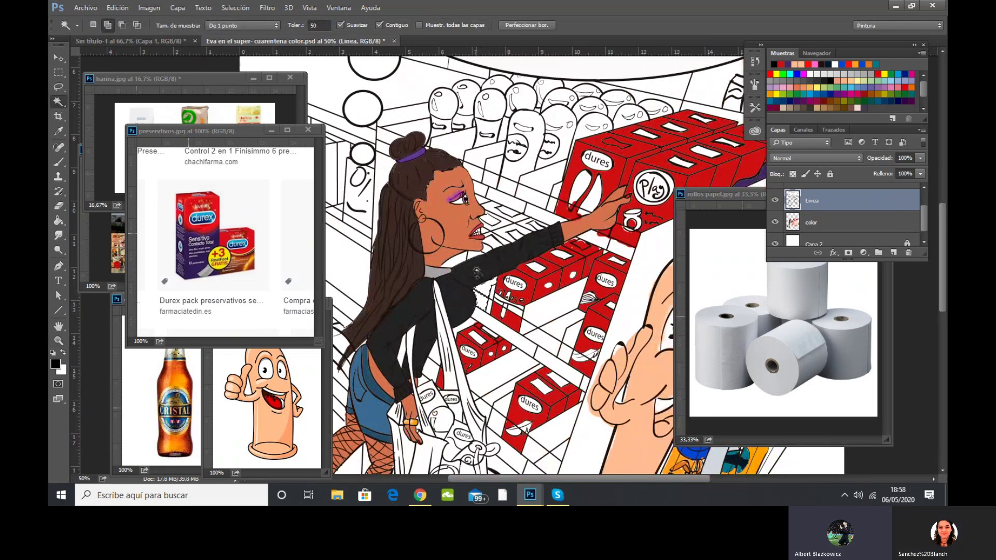
pyautogui.click(518, 252)
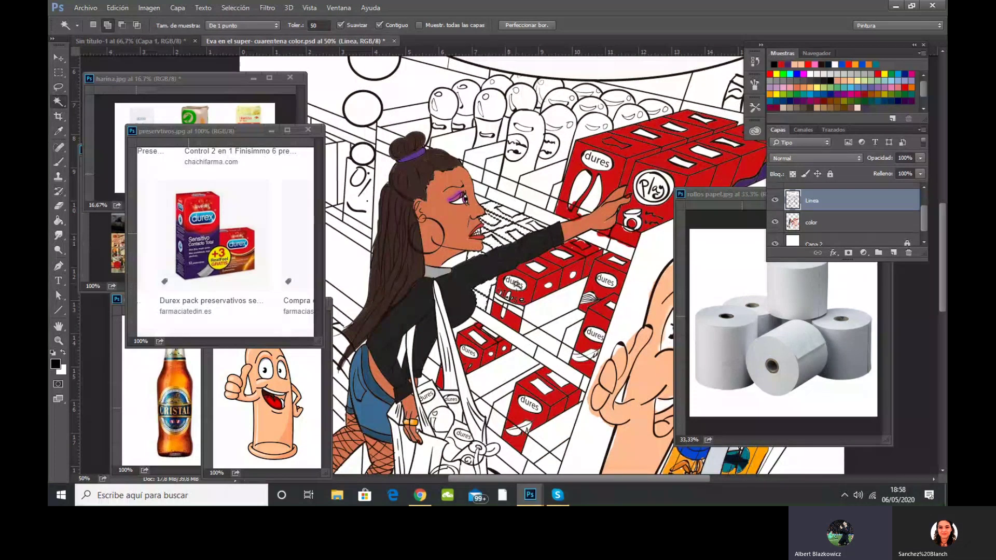
# Fill the selected box faces on the color layer with red sampled from a painted box, and clear the selection.
pyautogui.click(827, 222)
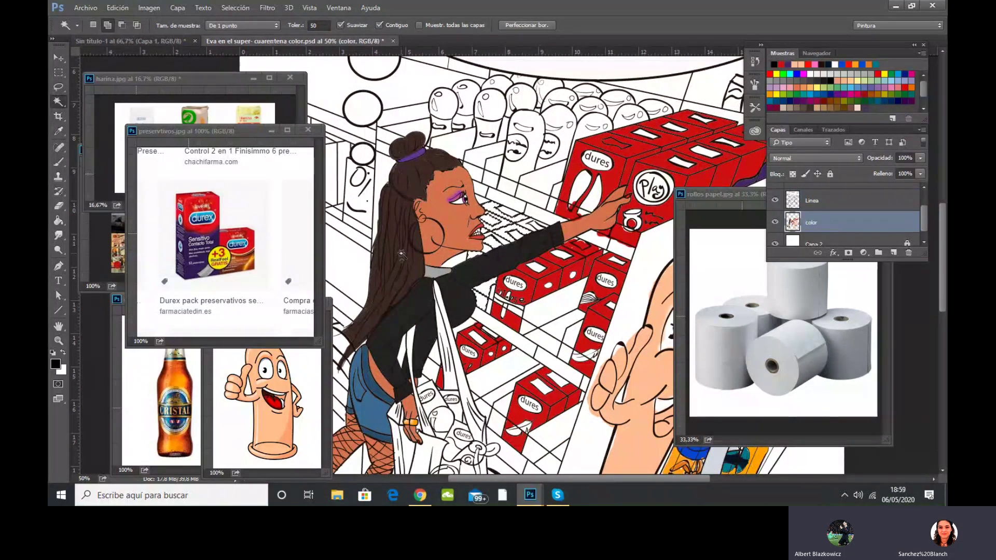
pyautogui.click(59, 220)
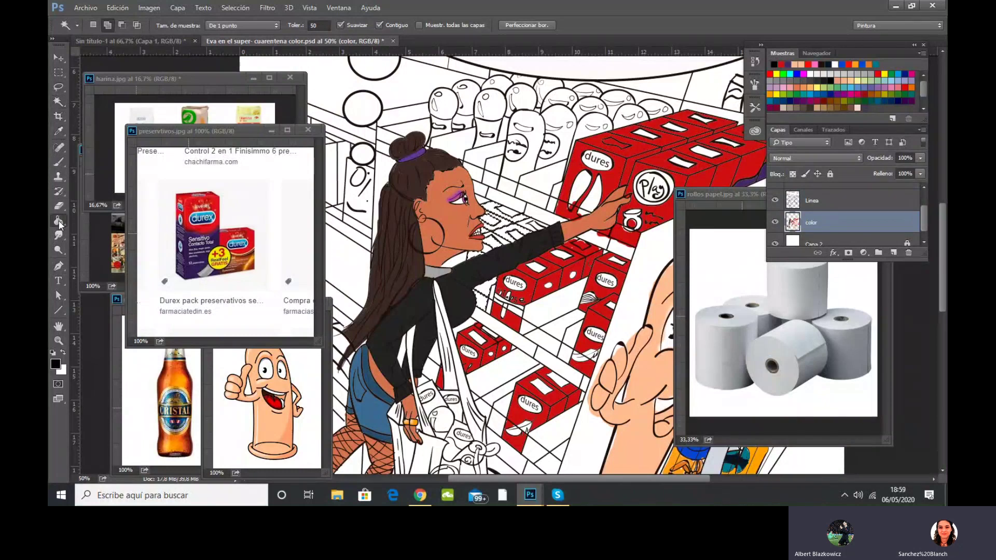
pyautogui.click(501, 228)
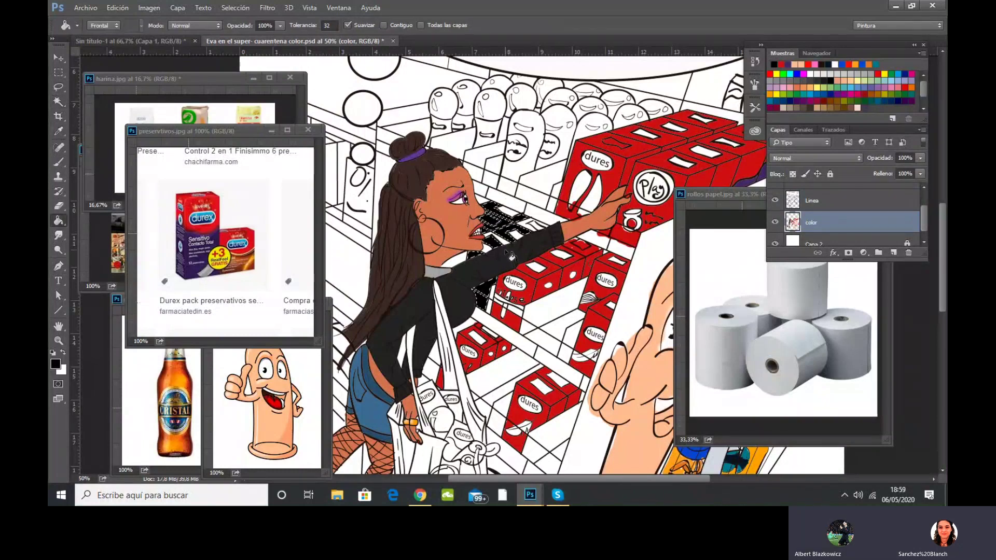
pyautogui.hotkey('ctrl', 'z')
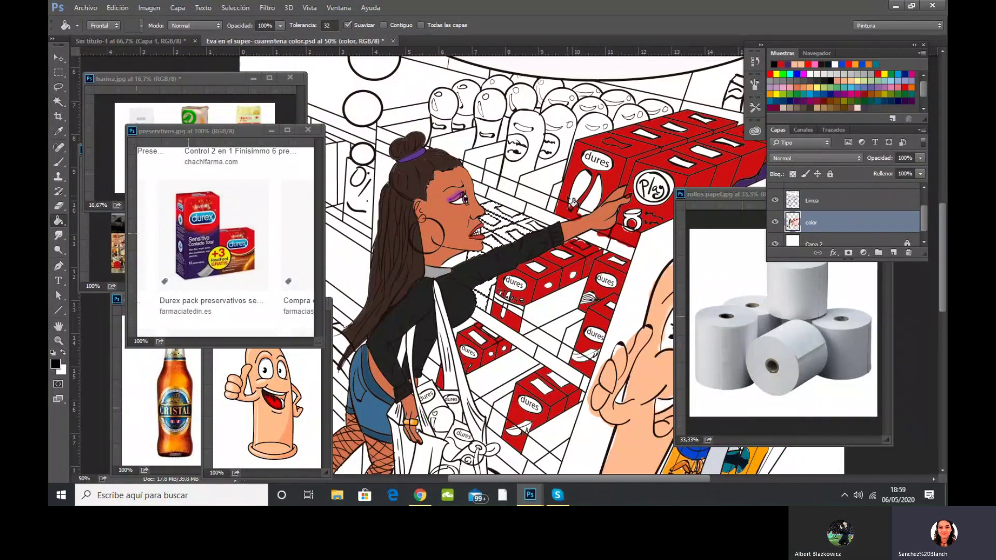
pyautogui.keyDown('alt'); pyautogui.click(496, 298); pyautogui.keyUp('alt')
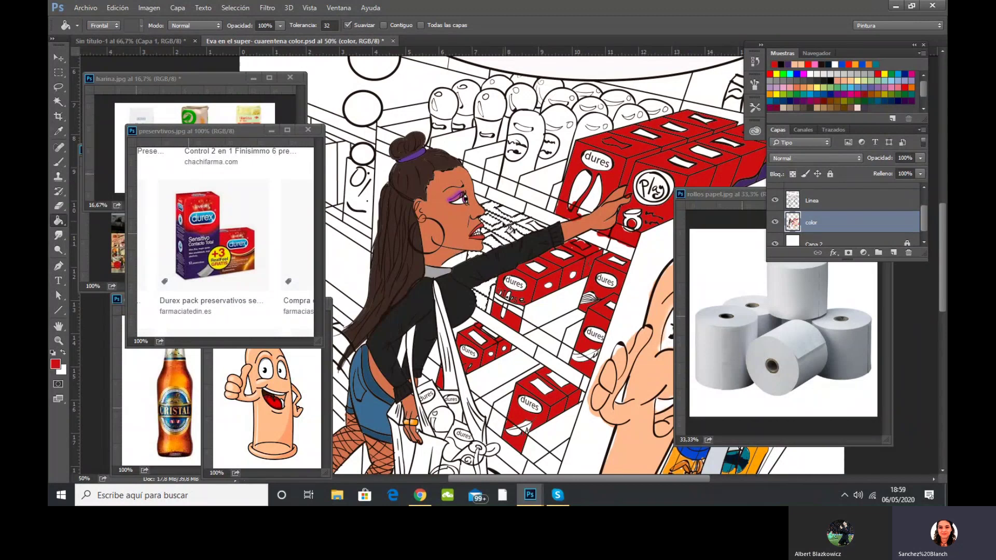
pyautogui.click(487, 275)
pyautogui.hotkey('ctrl', 'd')
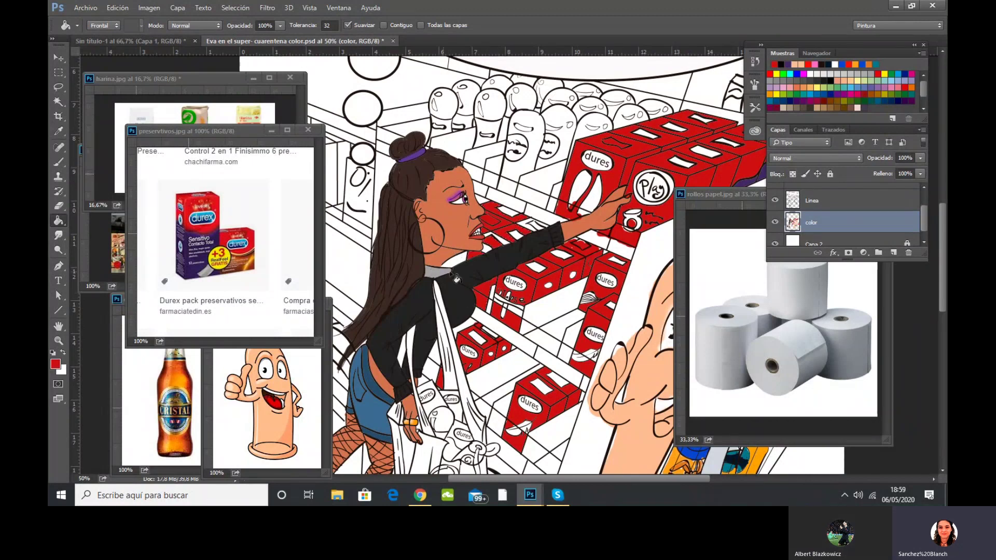
# Touch up the newly filled boxes above the woman's arm with the red brush and set its size to 13 px.
pyautogui.click(58, 162)
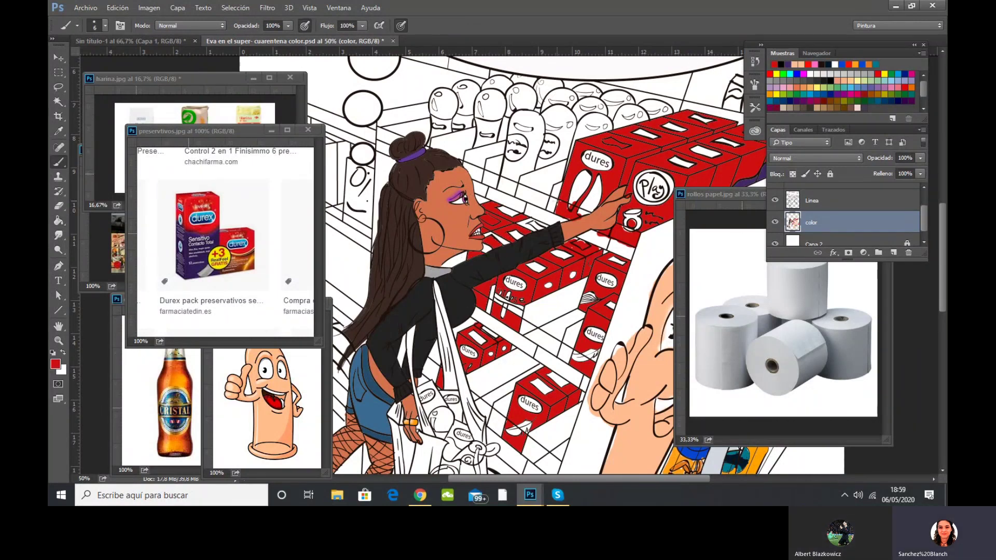
pyautogui.moveTo(520, 223); pyautogui.dragTo(525, 224)
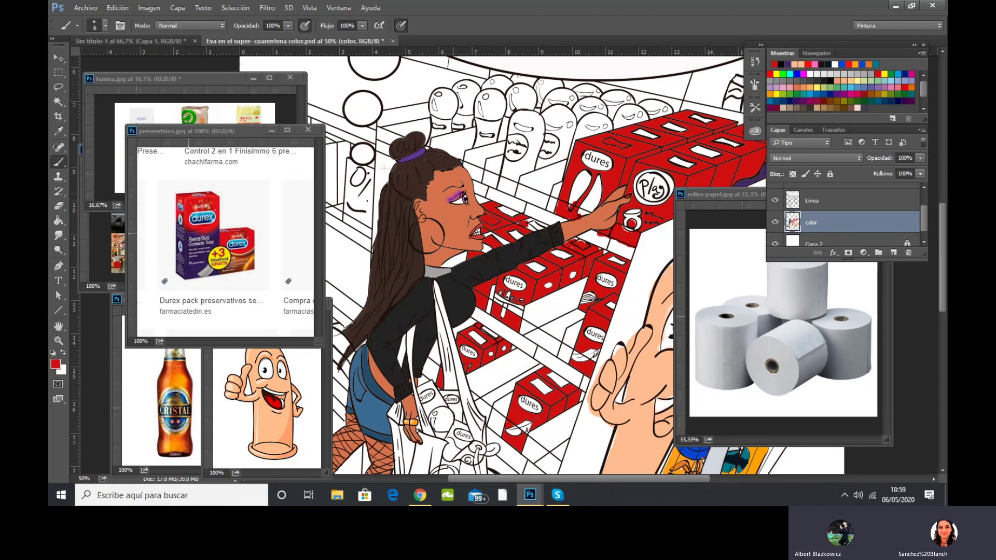
pyautogui.click(105, 28)
pyautogui.click(114, 61)
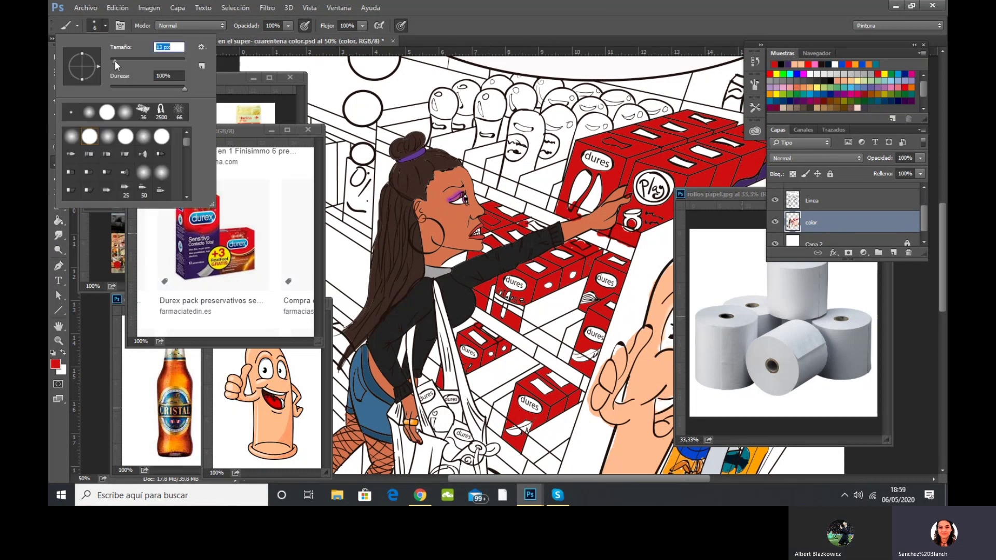
pyautogui.press('Return')
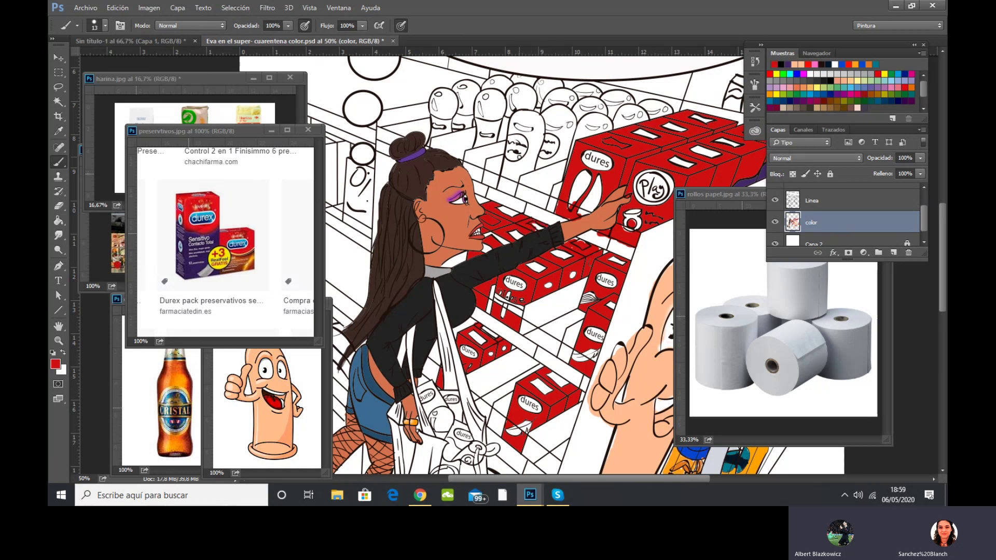
# Examine the whole sheet of product pictures in the preservtivos.jpg reference.
pyautogui.hotkey('ctrl', '-')
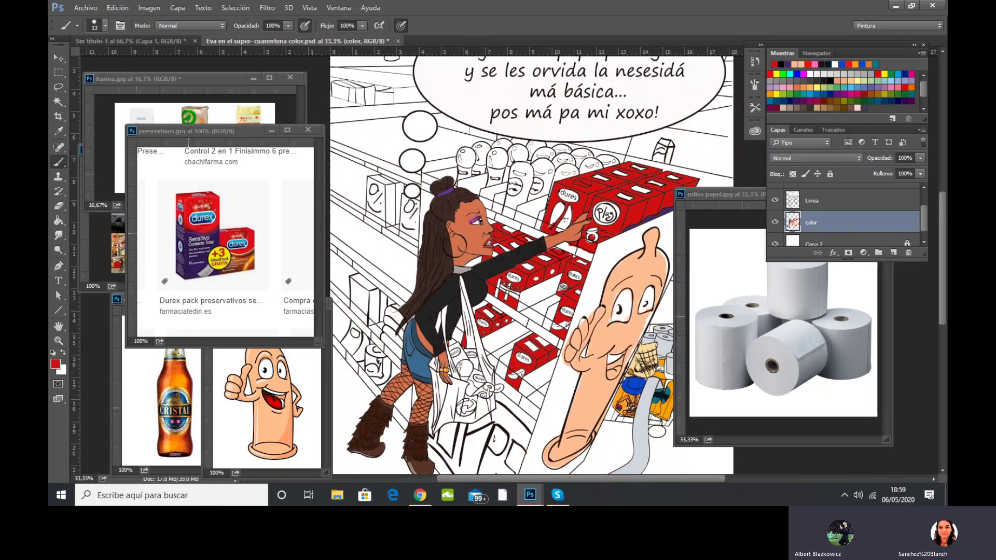
pyautogui.click(201, 133)
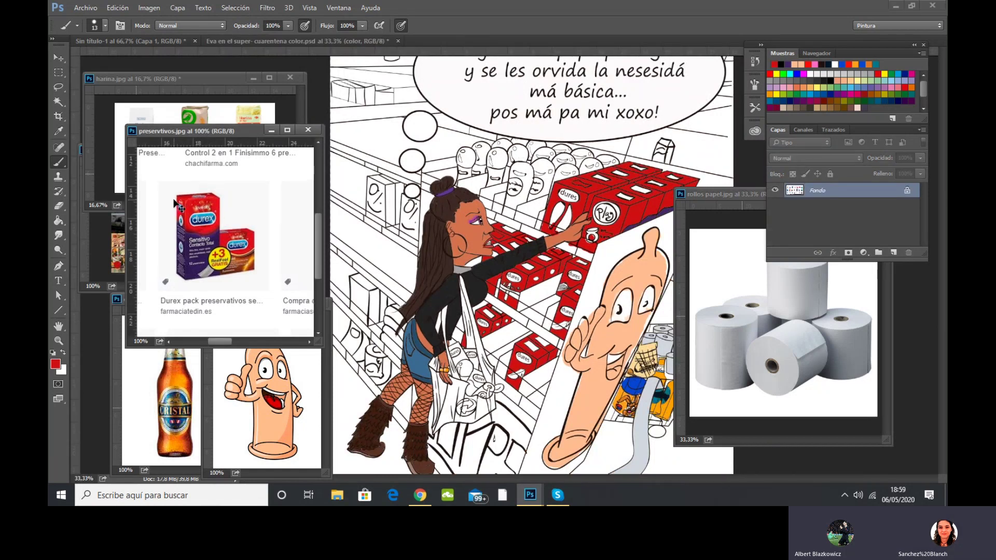
pyautogui.hotkey('ctrl', '-')
pyautogui.hotkey('ctrl', '-')
pyautogui.hotkey('ctrl', '-')
pyautogui.hotkey('ctrl', '-')
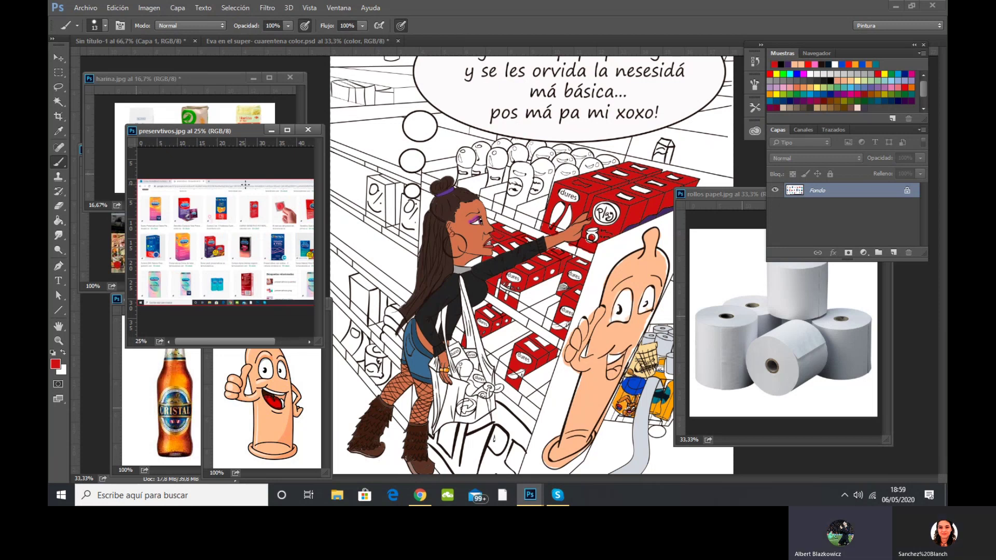
pyautogui.scroll(-1, 245, 184)
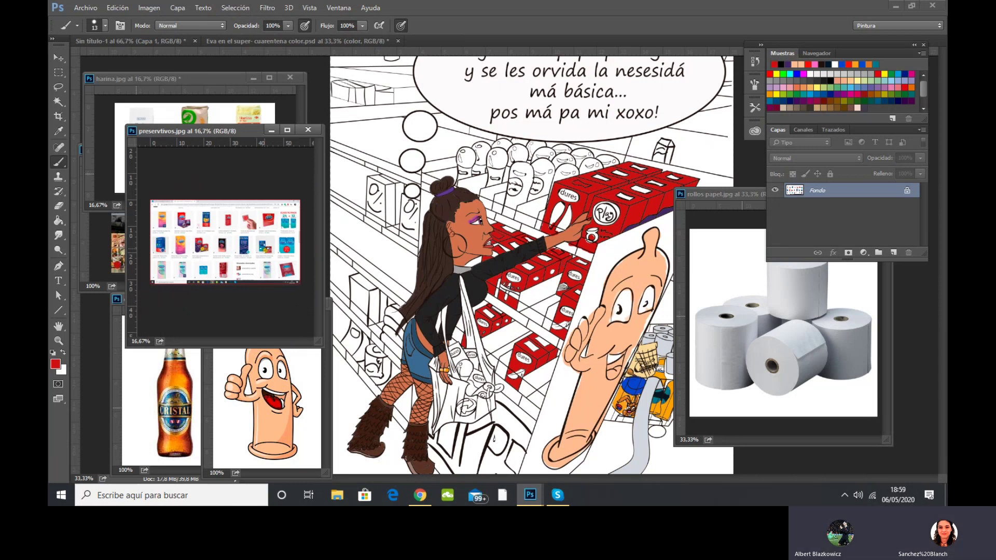
# Switch to Chrome and search Google Images for "lubricantes".
pyautogui.click(428, 496)
pyautogui.scroll(10, 938, 175)
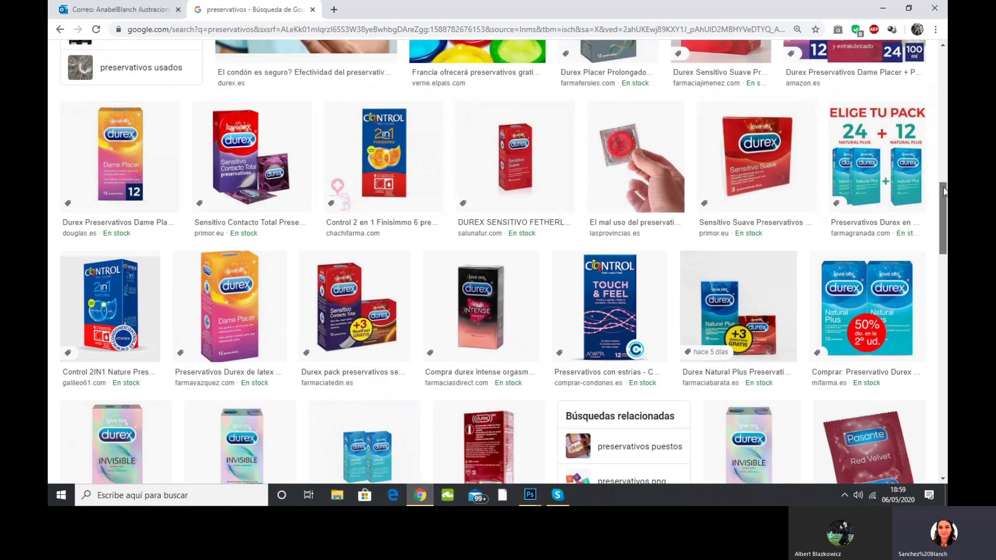
pyautogui.click(210, 67)
pyautogui.moveTo(210, 67); pyautogui.dragTo(50, 79)
pyautogui.write('lubr')
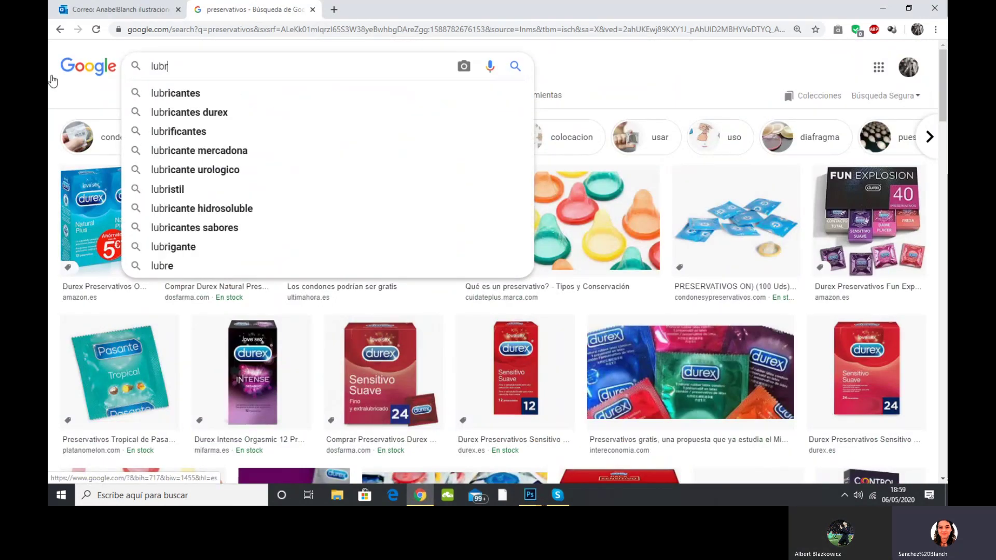
pyautogui.write('icantes')
pyautogui.press('Return')
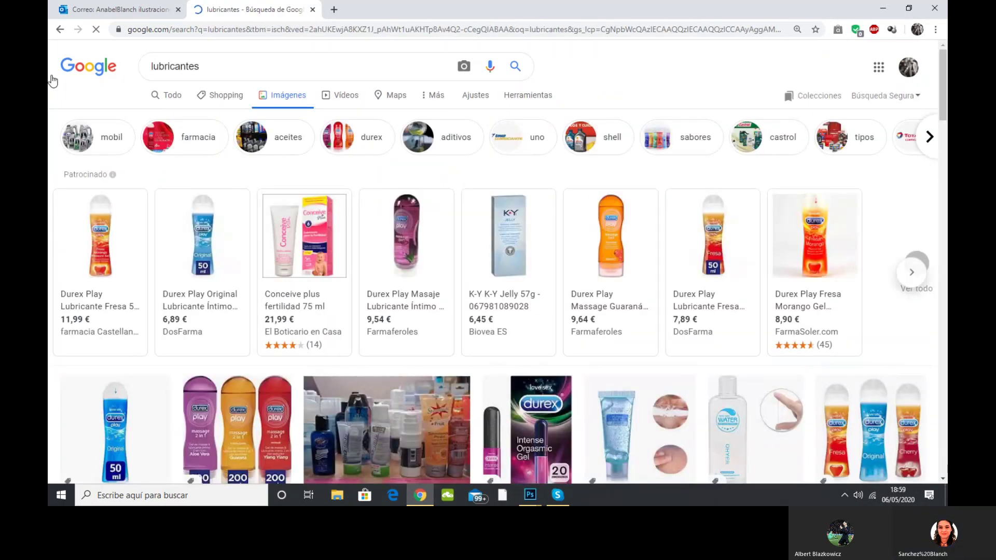
# Examine the lubricant bottle images as colour references, and switch back to the comic in Photoshop.
pyautogui.moveTo(248, 265)
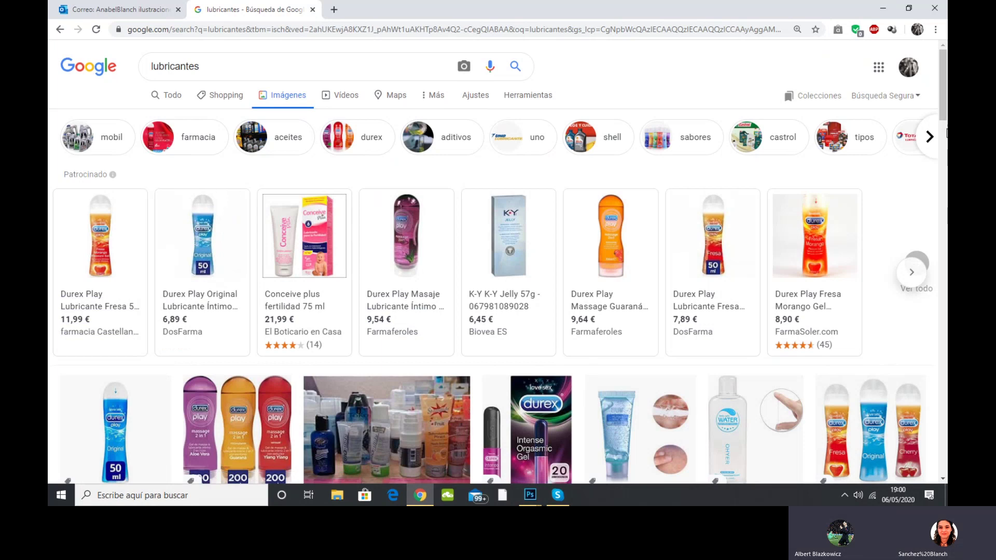
pyautogui.scroll(-2, 943, 83)
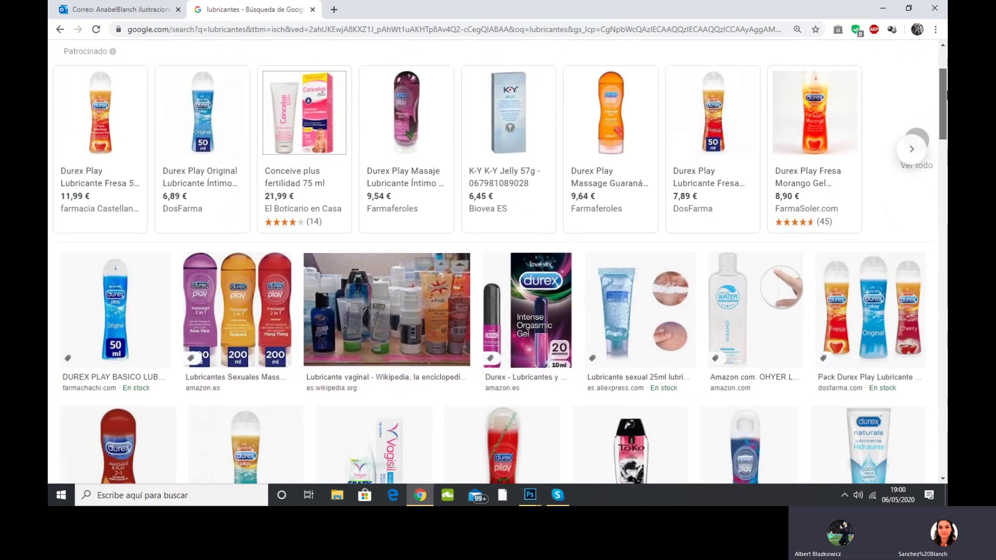
pyautogui.scroll(-1, 500, 261)
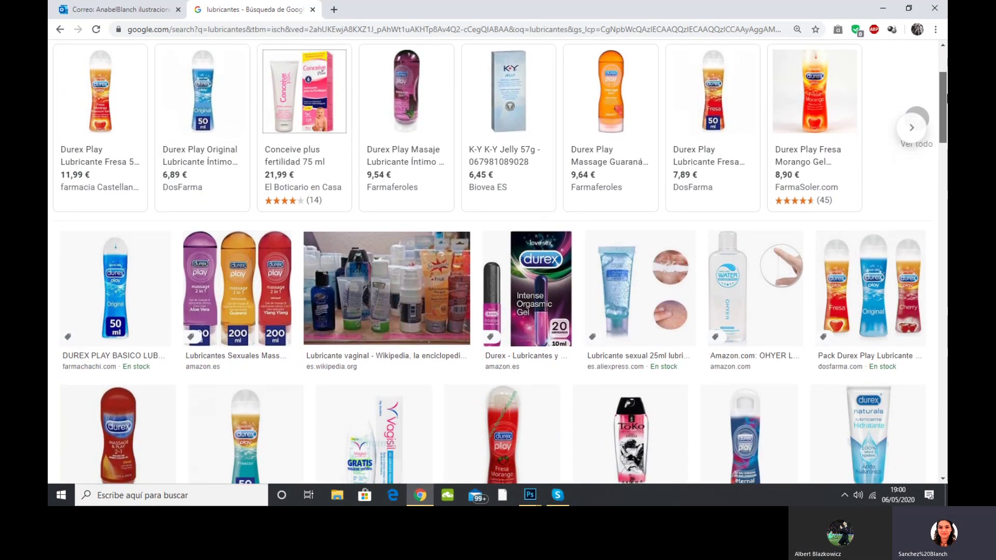
pyautogui.scroll(1, 477, 264)
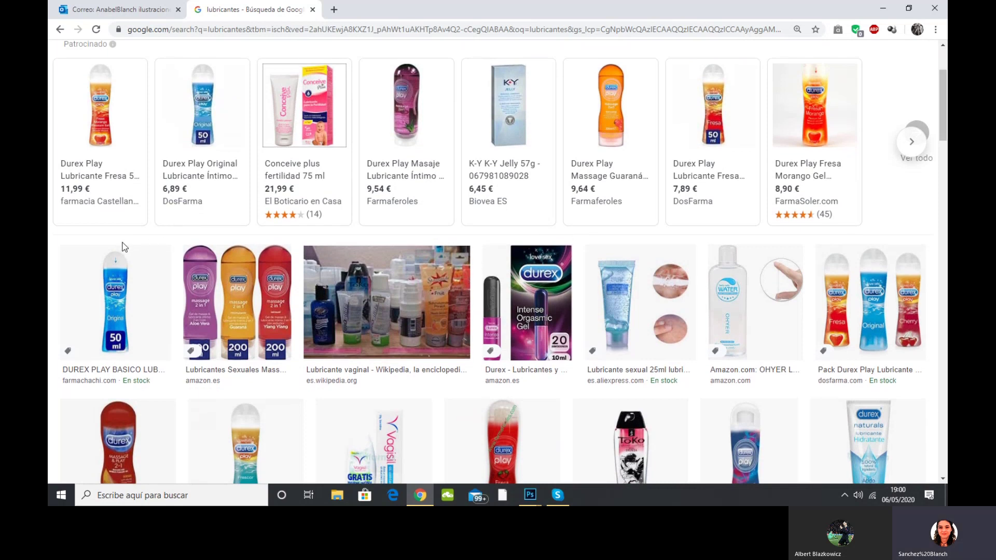
pyautogui.moveTo(625, 174)
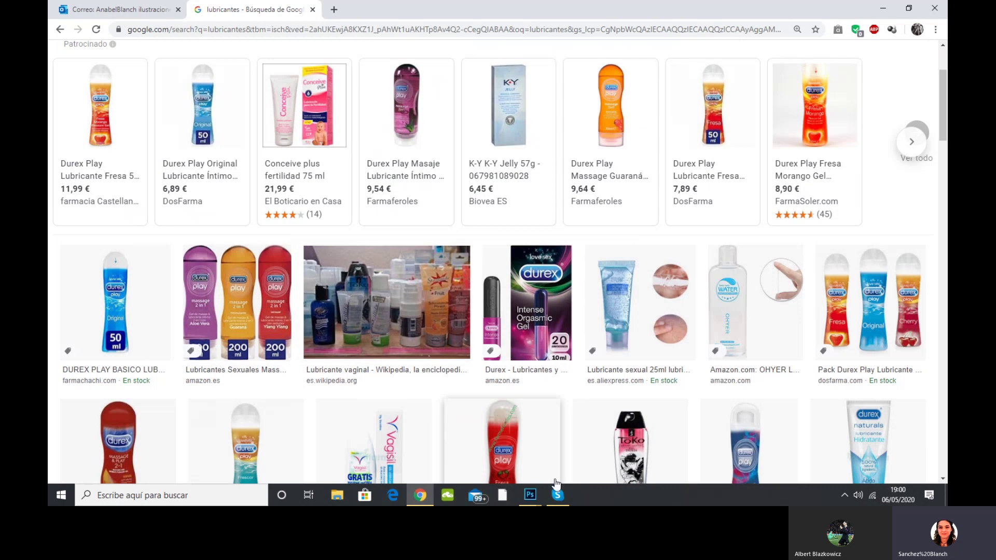
pyautogui.click(529, 494)
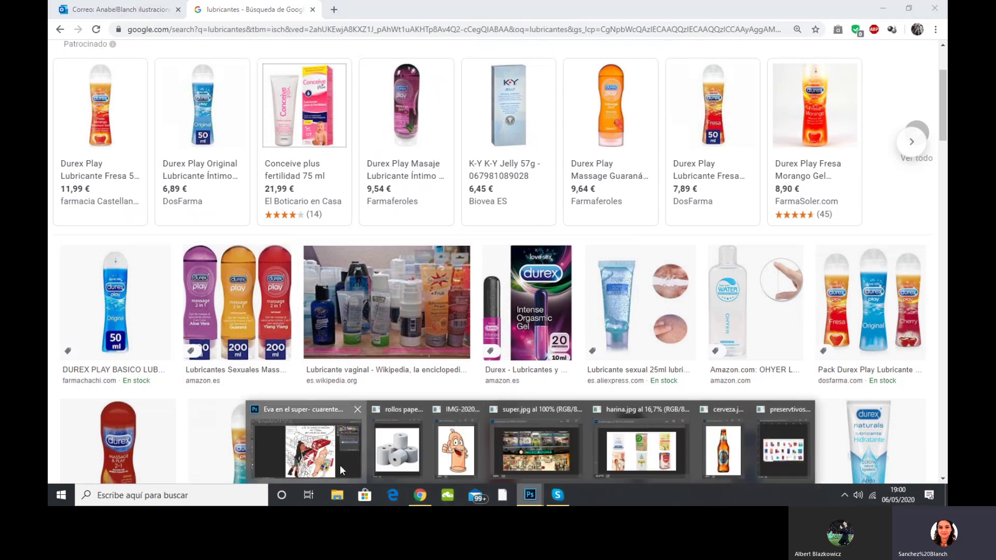
pyautogui.click(340, 464)
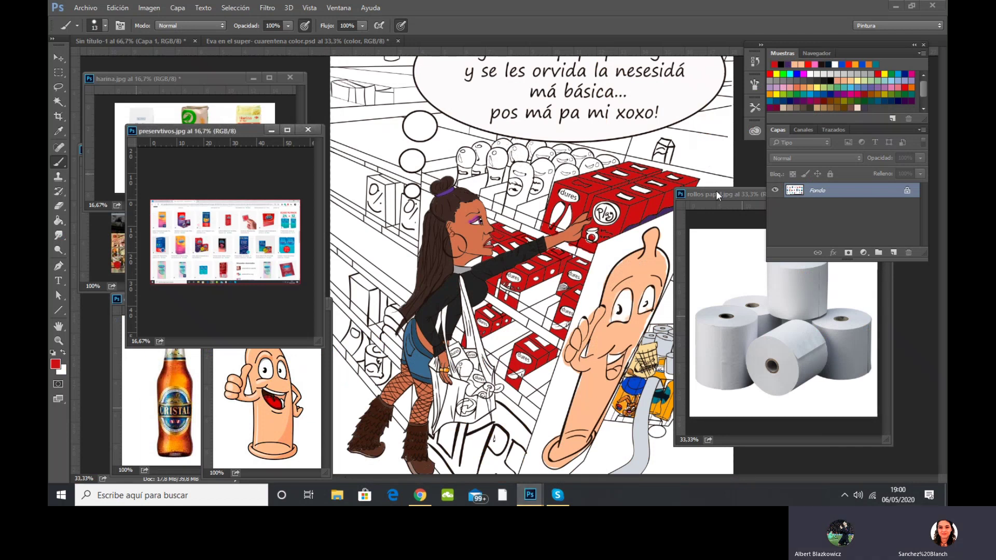
# Select the blank areas of the bottles behind the red boxes with the Magic Wand on the Linea layer, and make the color layer active.
pyautogui.click(58, 58)
pyautogui.click(359, 76)
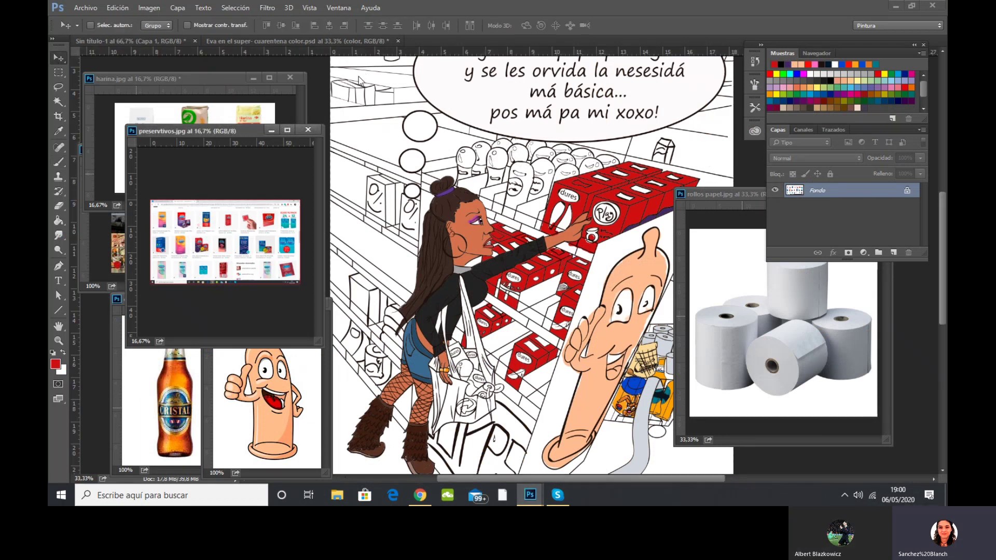
pyautogui.click(864, 221)
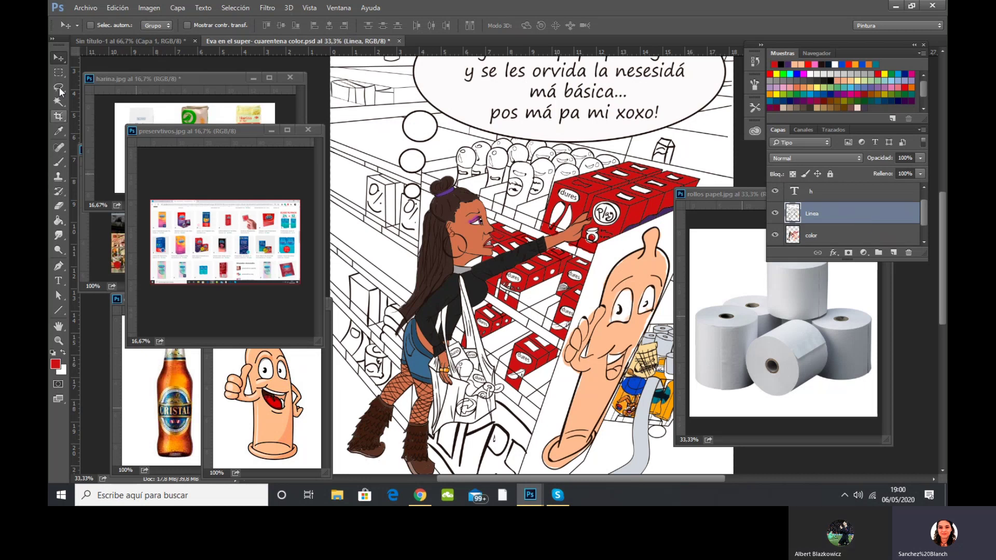
pyautogui.click(55, 102)
pyautogui.click(528, 183)
pyautogui.click(542, 174)
pyautogui.click(580, 165)
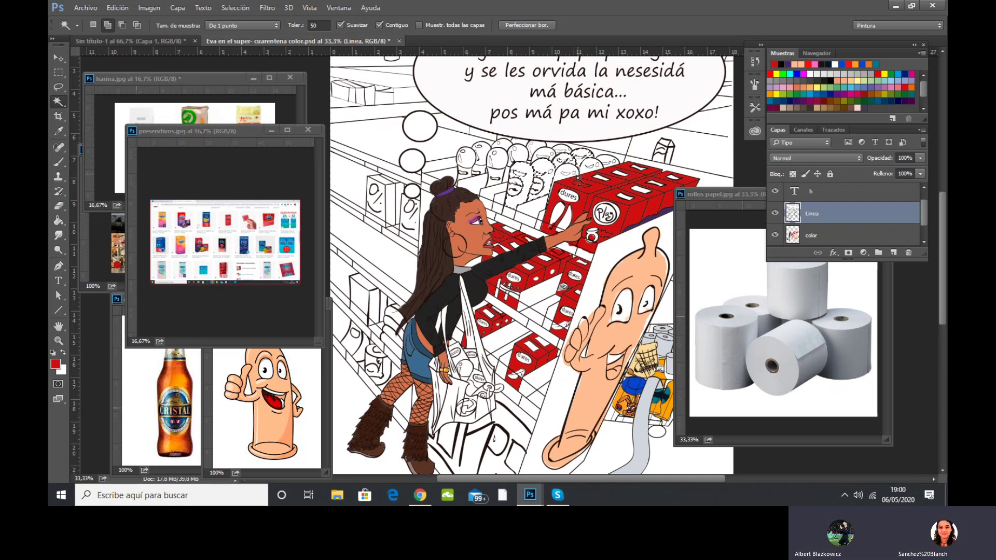
pyautogui.click(839, 240)
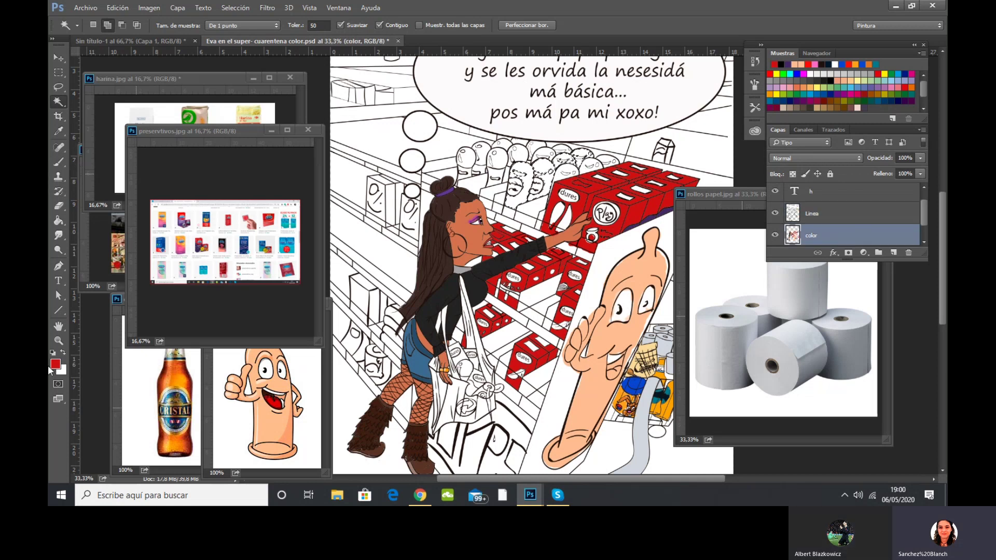
# Set the foreground colour to the light blue #7abbe1.
pyautogui.click(55, 364)
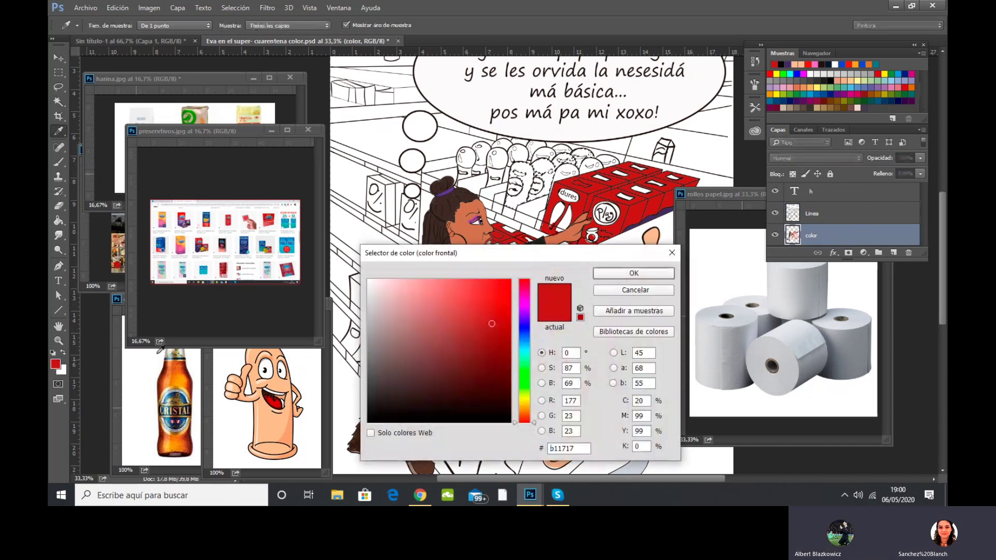
pyautogui.click(524, 335)
pyautogui.moveTo(454, 306)
pyautogui.mouseDown()
pyautogui.moveTo(414, 301)
pyautogui.moveTo(409, 338)
pyautogui.moveTo(403, 311)
pyautogui.mouseUp()
pyautogui.moveTo(516, 338); pyautogui.dragTo(516, 343)
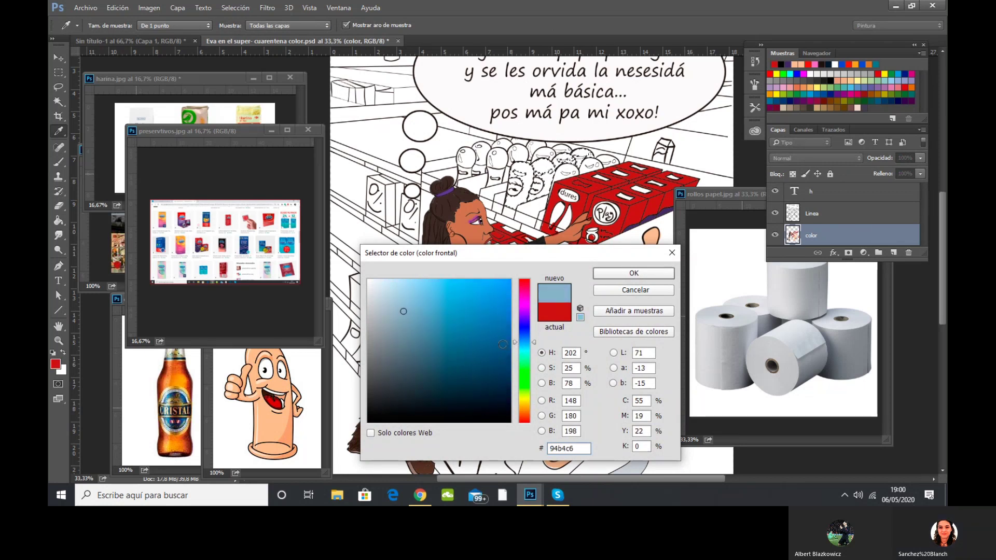
pyautogui.click(445, 288)
pyautogui.moveTo(445, 288); pyautogui.dragTo(435, 297)
pyautogui.click(611, 275)
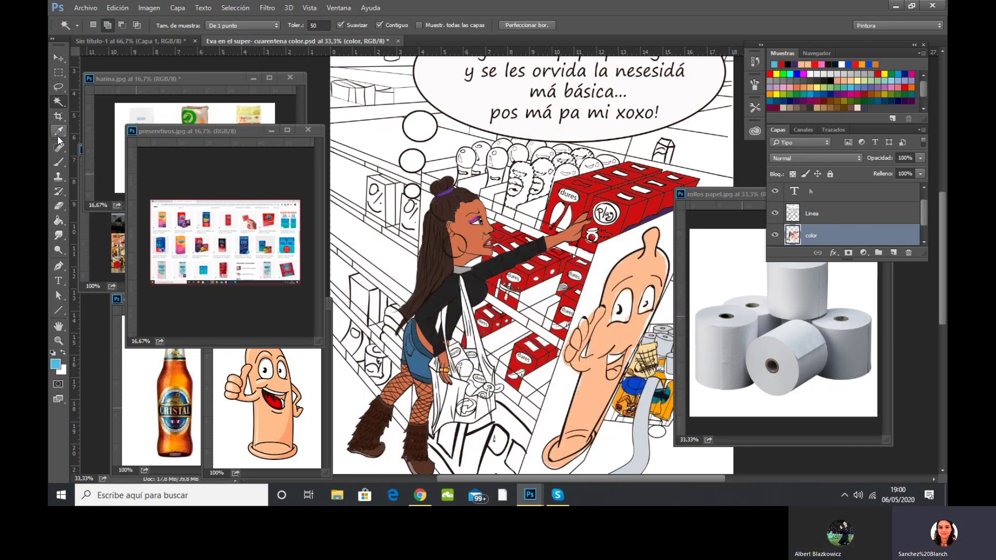
# Fill the selected bottles with the light blue on the color layer, then return to the Linea layer and clear the selection.
pyautogui.click(60, 221)
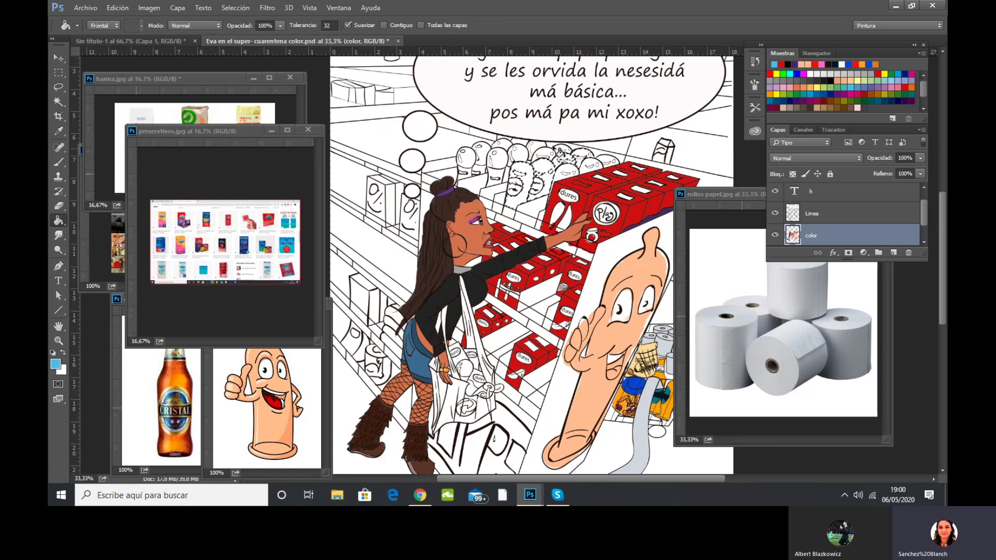
pyautogui.click(534, 179)
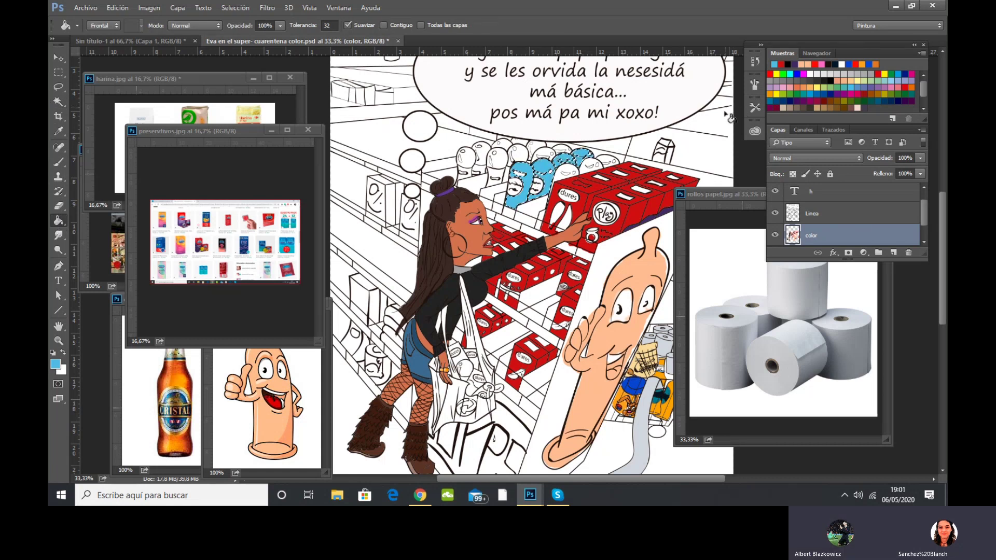
pyautogui.click(850, 213)
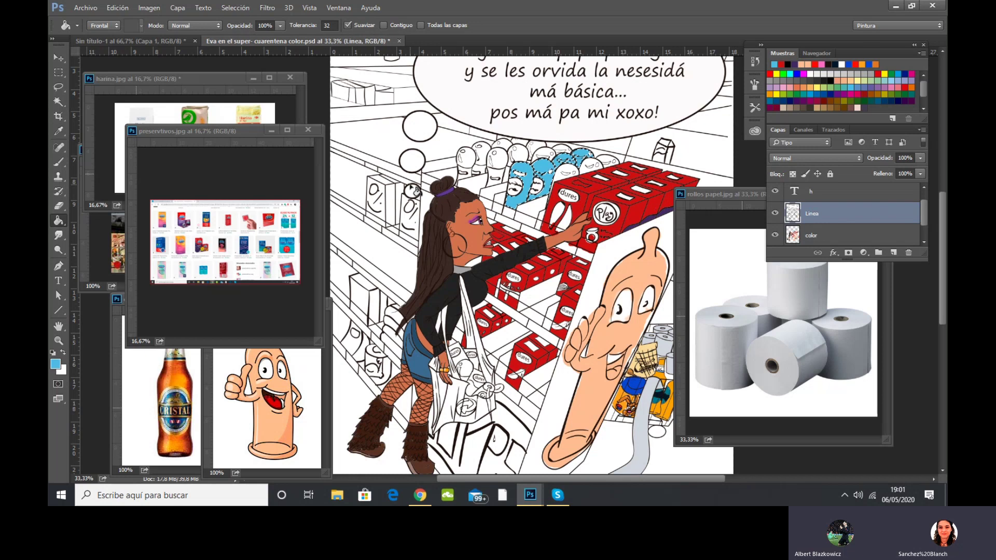
pyautogui.hotkey('ctrl', 'd')
# Select the blank bottles between the blue ones and the red boxes using the Linea layer, and make the color layer active.
pyautogui.click(59, 101)
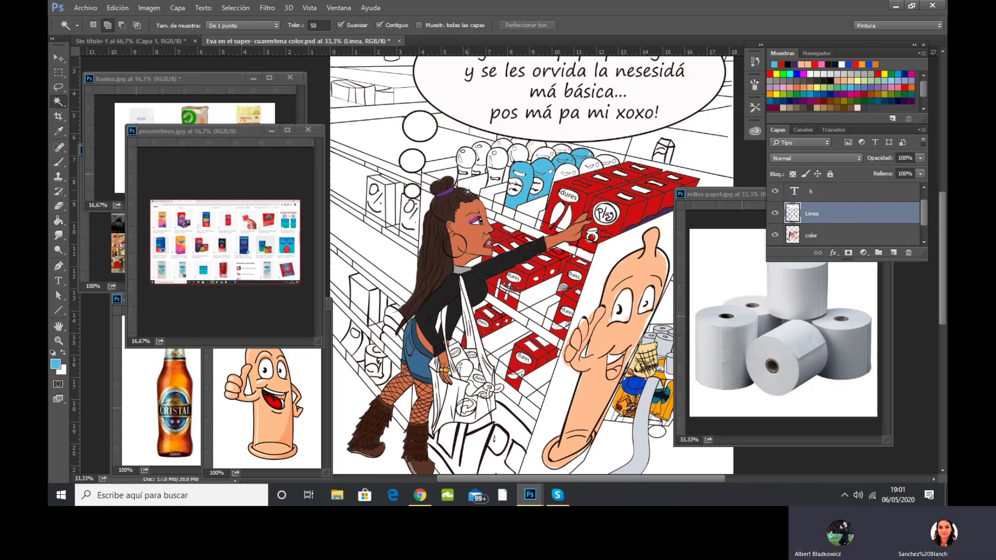
pyautogui.click(564, 174)
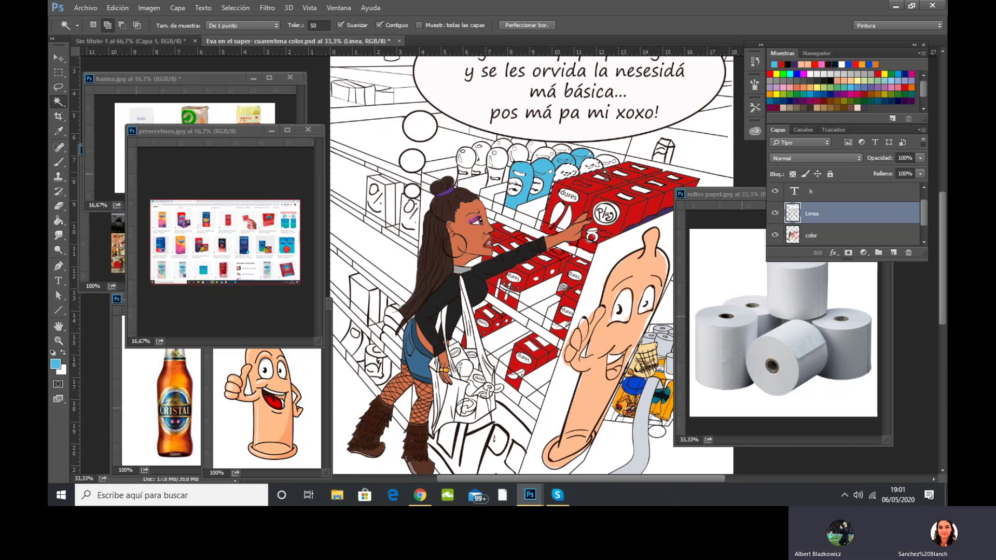
pyautogui.click(850, 235)
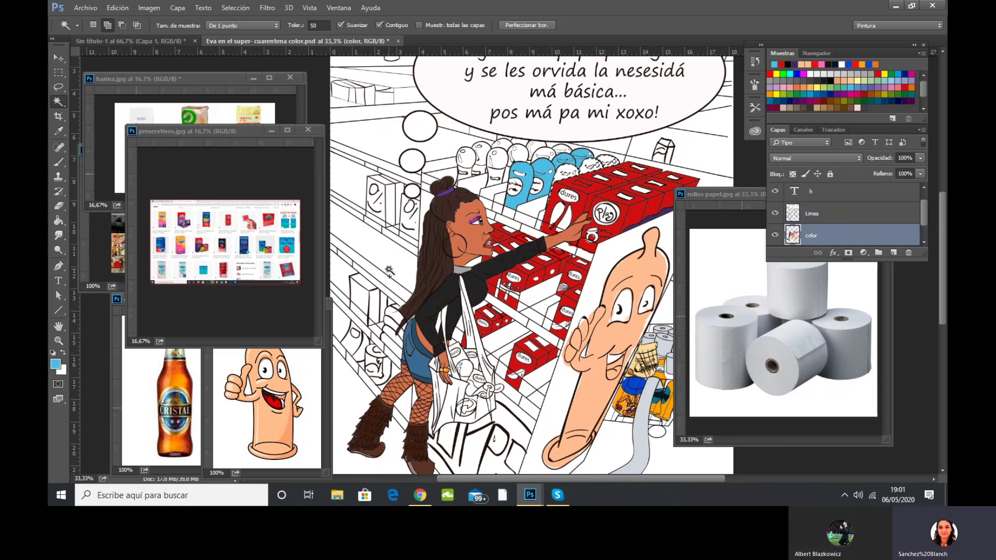
# Set the foreground colour to the orange #f49836.
pyautogui.click(55, 364)
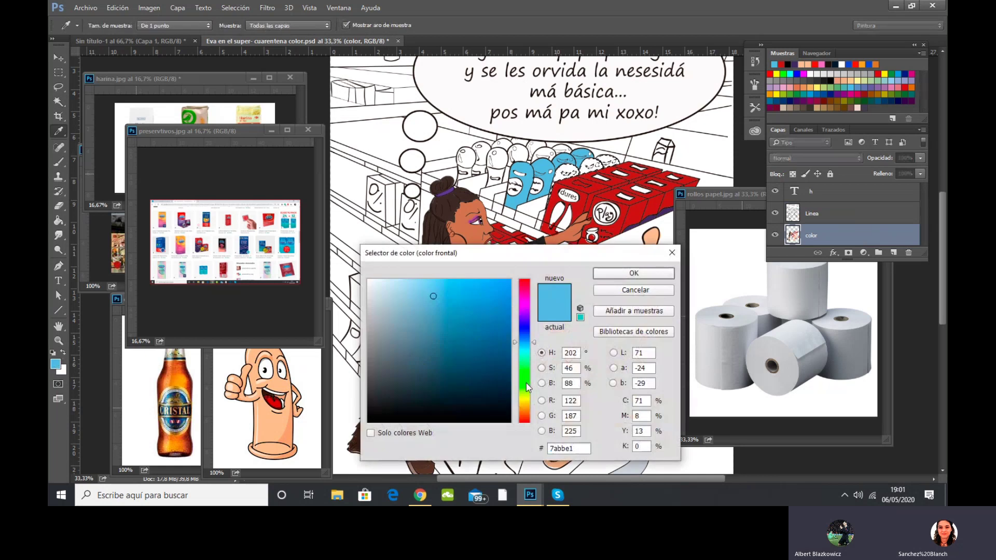
pyautogui.click(522, 404)
pyautogui.moveTo(522, 404); pyautogui.dragTo(522, 411)
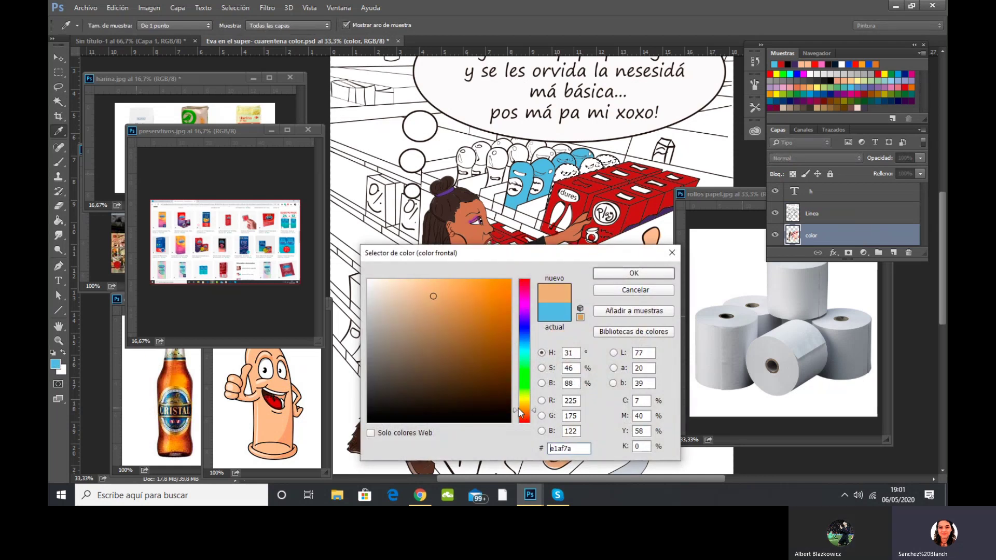
pyautogui.click(486, 284)
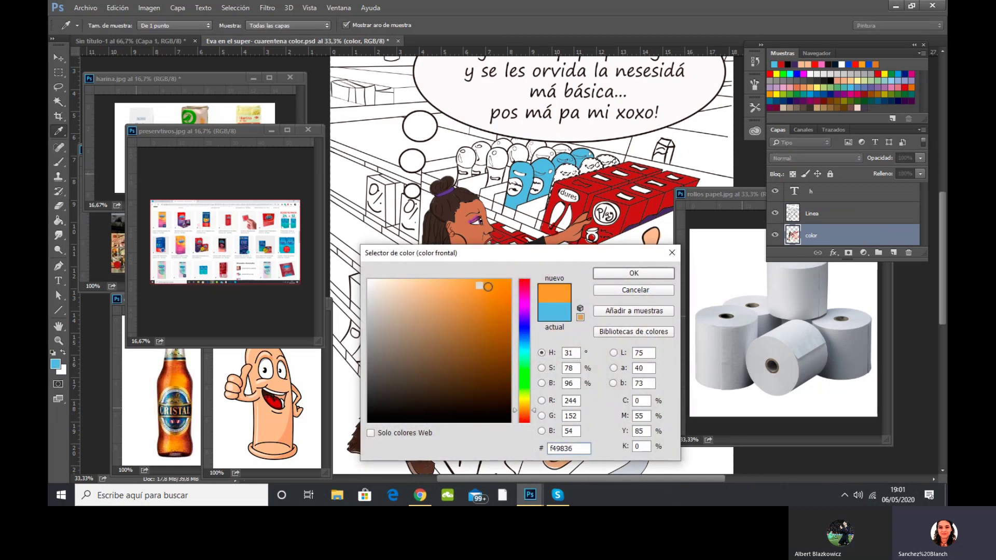
pyautogui.click(633, 273)
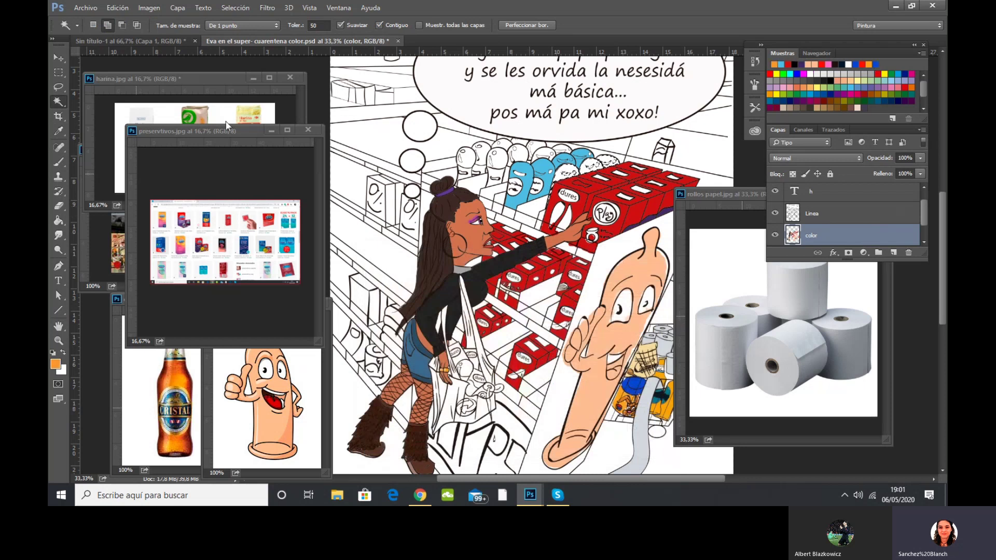
# Fill the selected bottles behind the top row of red boxes with the orange using the Paint Bucket.
pyautogui.click(58, 221)
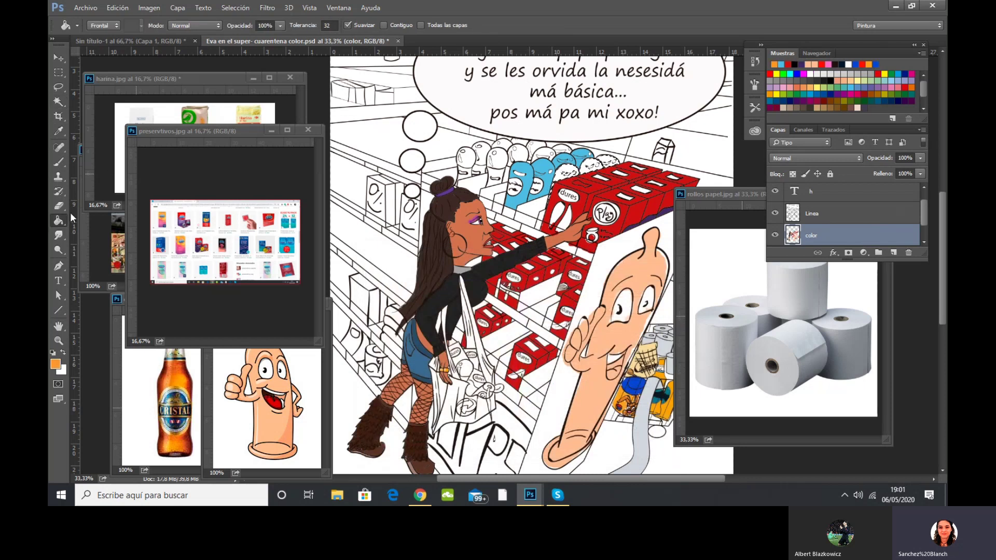
pyautogui.click(565, 172)
pyautogui.click(591, 164)
pyautogui.click(607, 160)
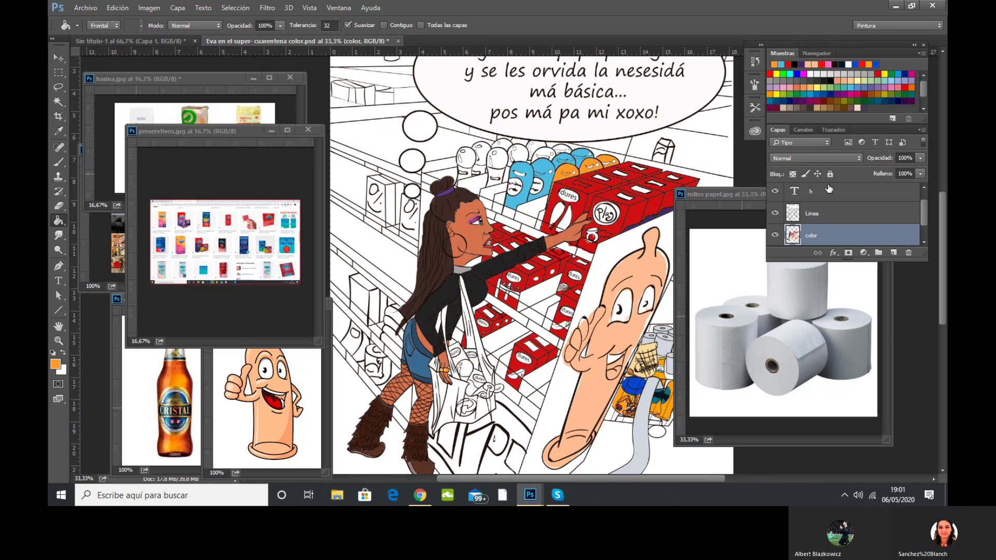
# Switch to Chrome, examine the lubricant image results for more bottle colours, and return to the comic in Photoshop.
pyautogui.click(421, 495)
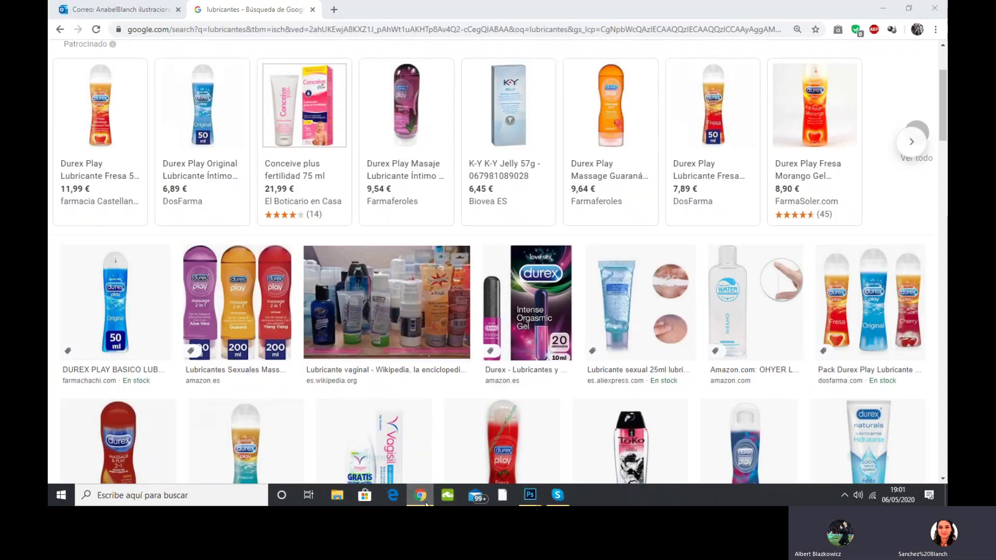
pyautogui.click(425, 502)
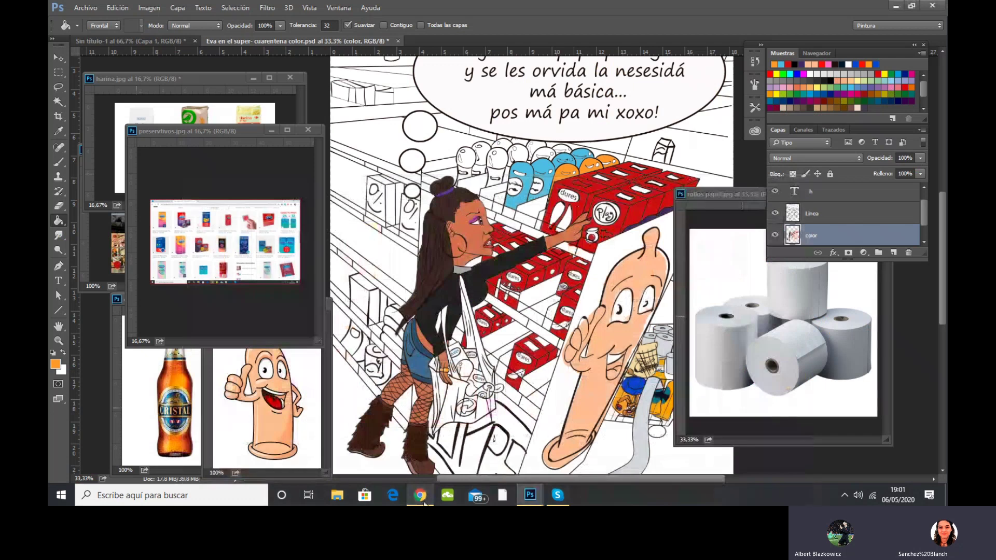
pyautogui.click(425, 501)
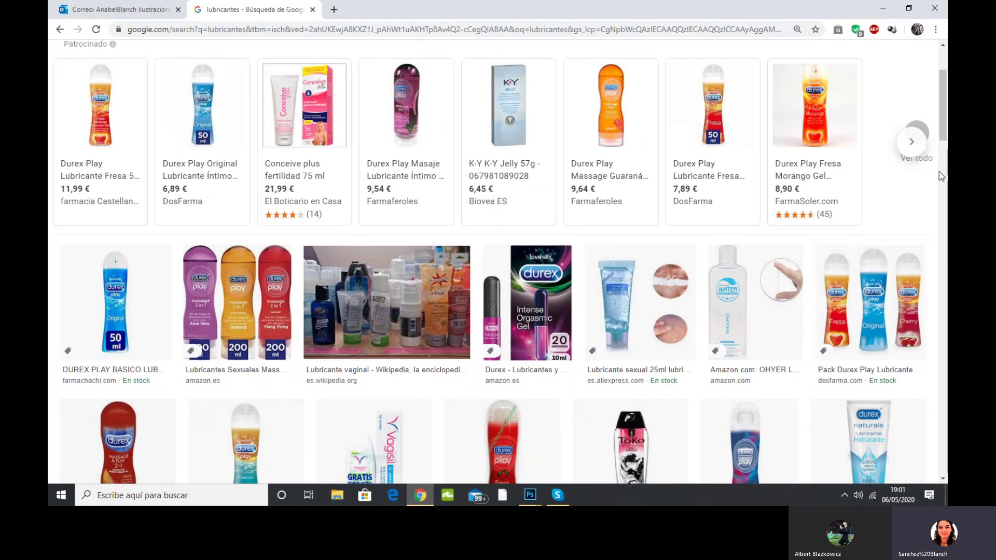
pyautogui.moveTo(942, 122); pyautogui.dragTo(941, 94)
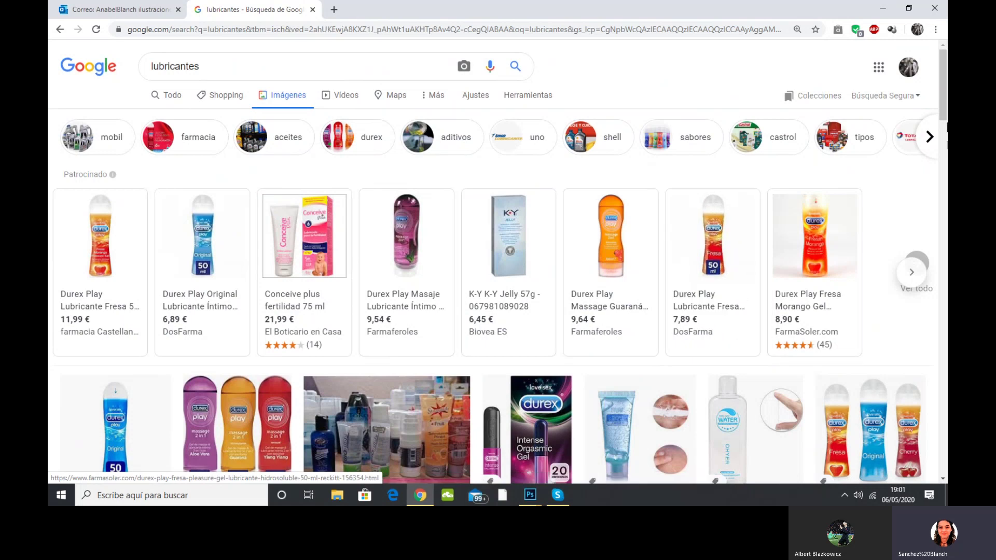
pyautogui.scroll(-3, 933, 144)
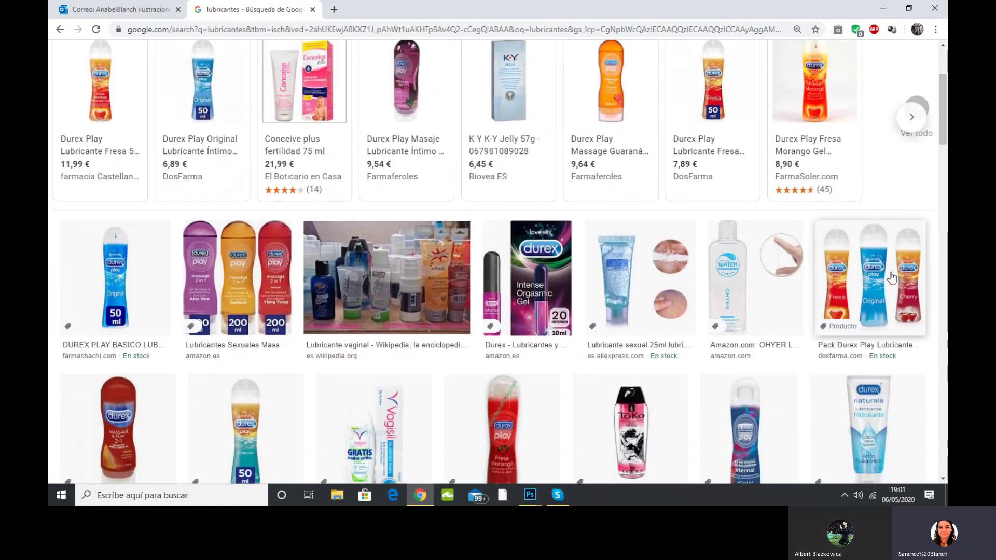
pyautogui.moveTo(941, 99); pyautogui.dragTo(935, 154)
pyautogui.scroll(-12, 934, 161)
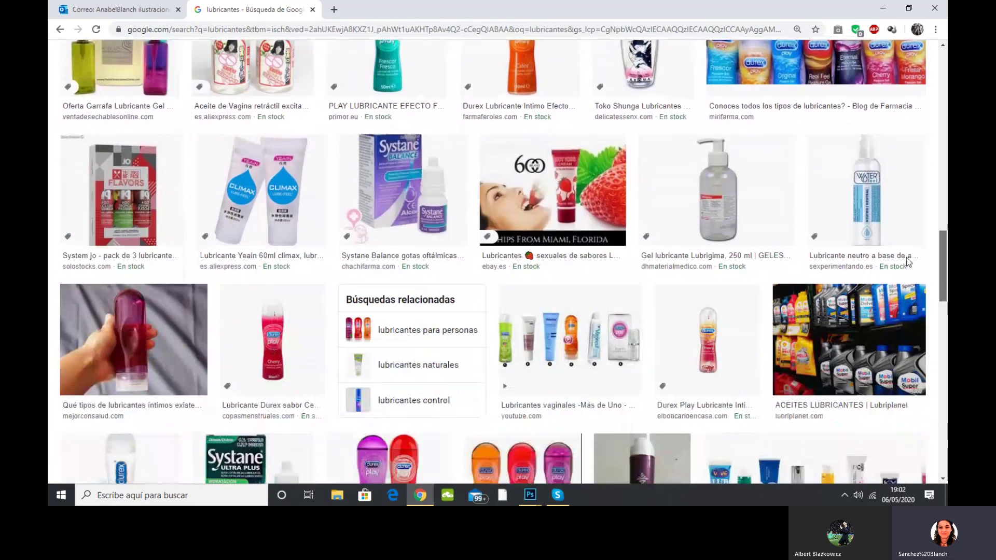
pyautogui.scroll(-4, 908, 262)
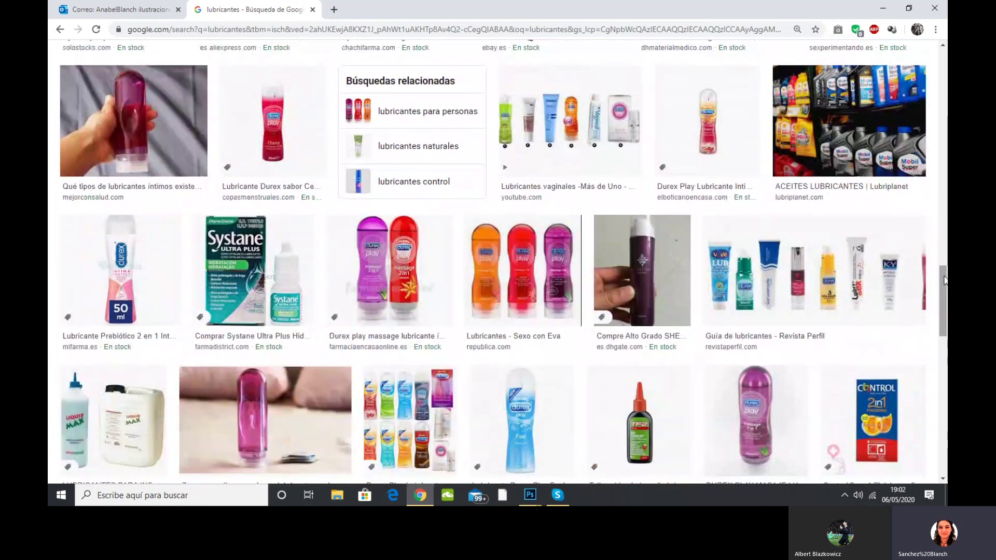
pyautogui.moveTo(944, 280); pyautogui.dragTo(941, 350)
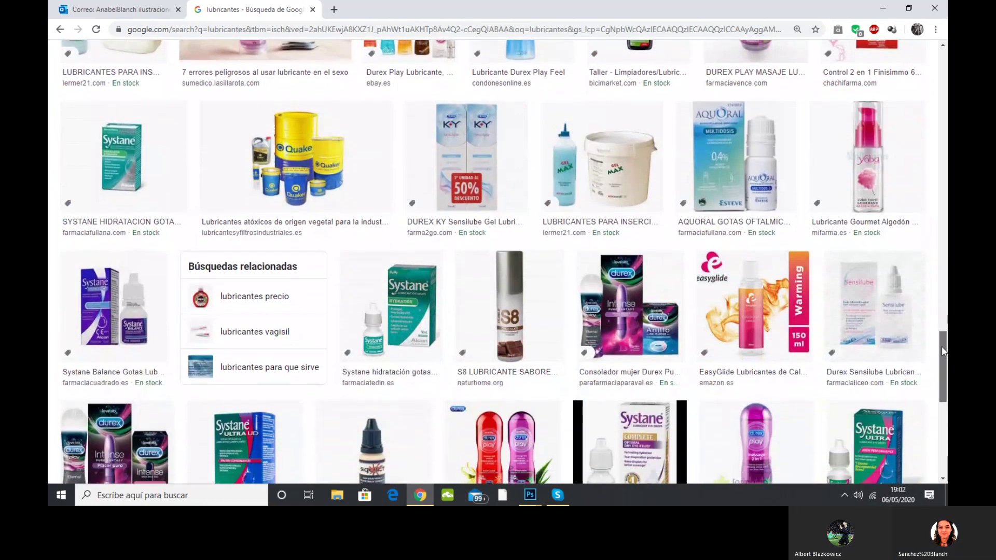
pyautogui.scroll(-5, 942, 360)
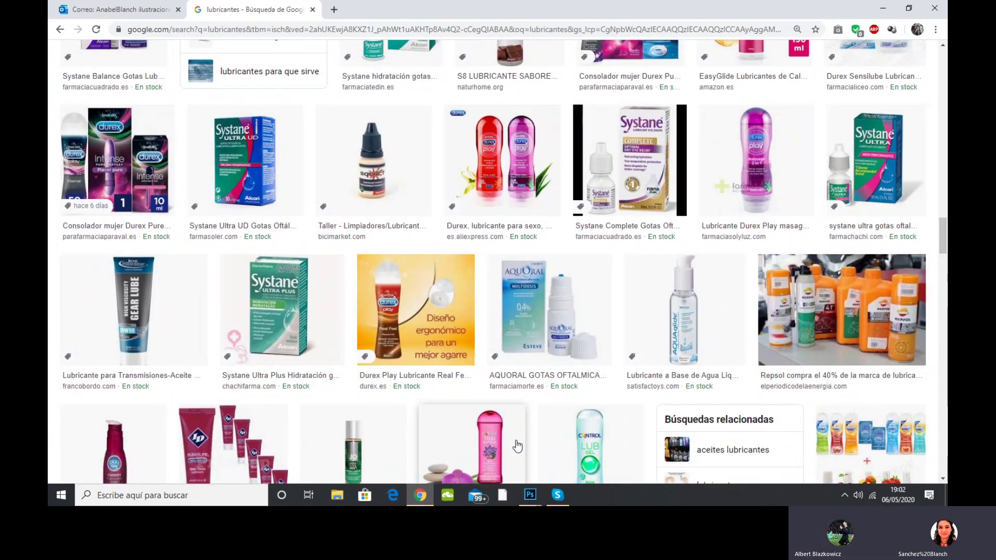
pyautogui.click(529, 495)
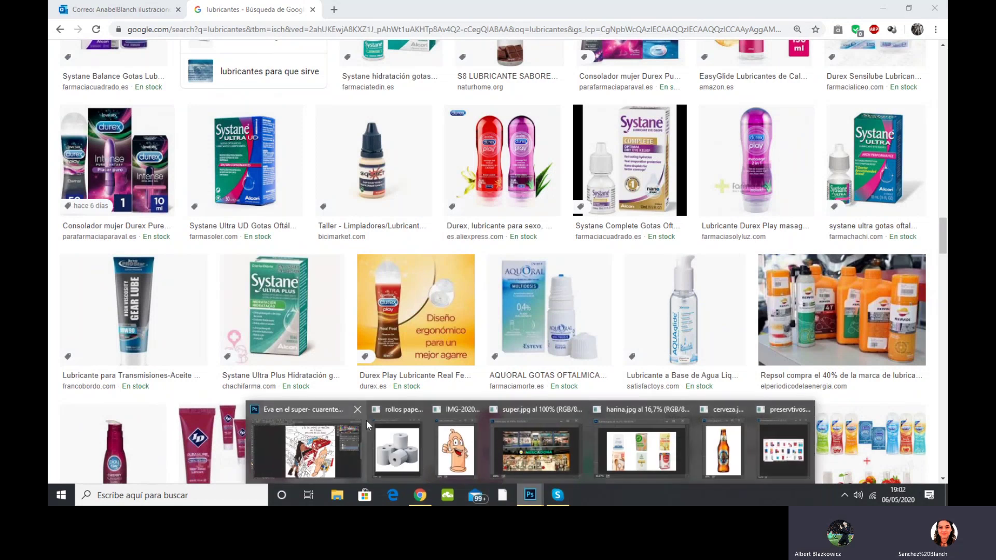
pyautogui.click(306, 449)
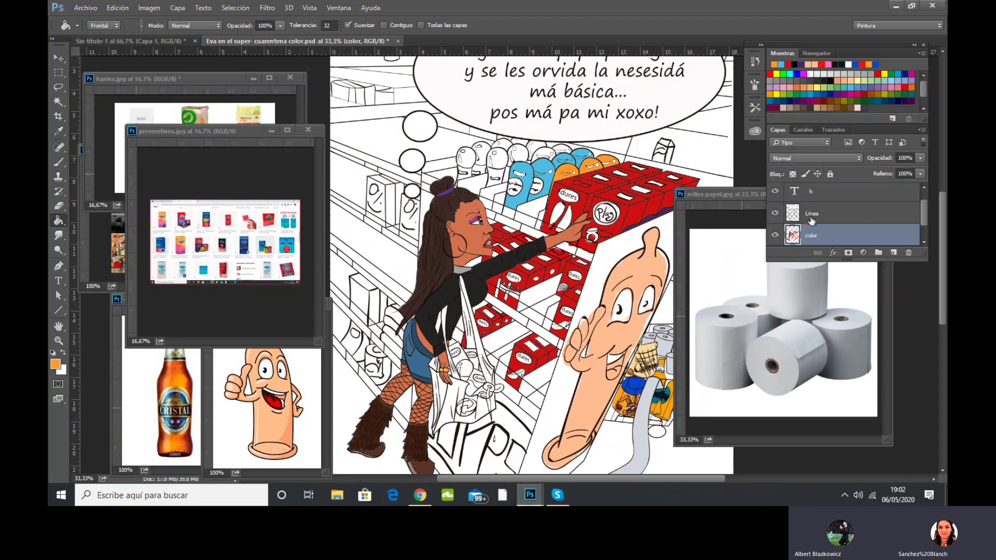
# Select the blank bottle body beside the front blue bottles using the Linea layer with the Magic Wand, and make the color layer active.
pyautogui.click(810, 218)
pyautogui.click(59, 103)
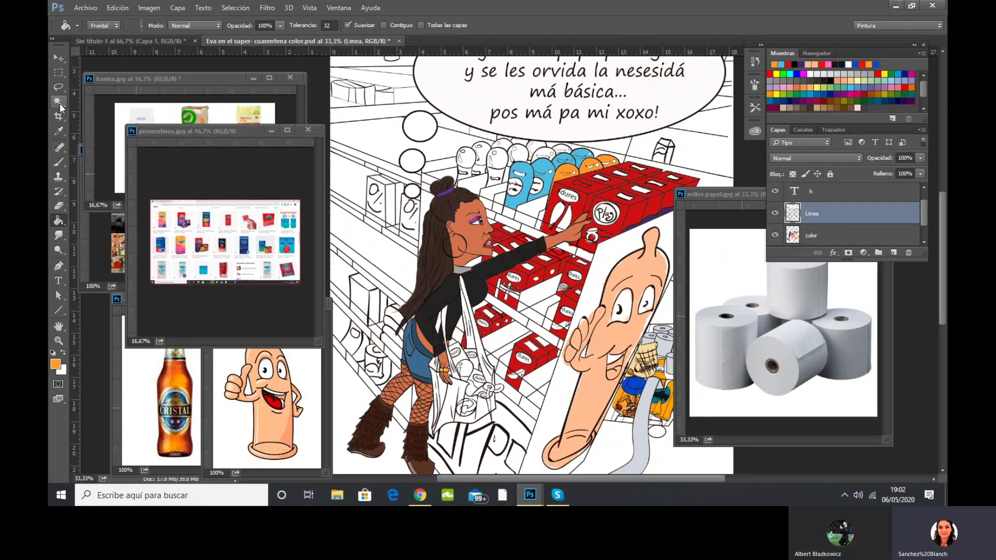
pyautogui.click(497, 174)
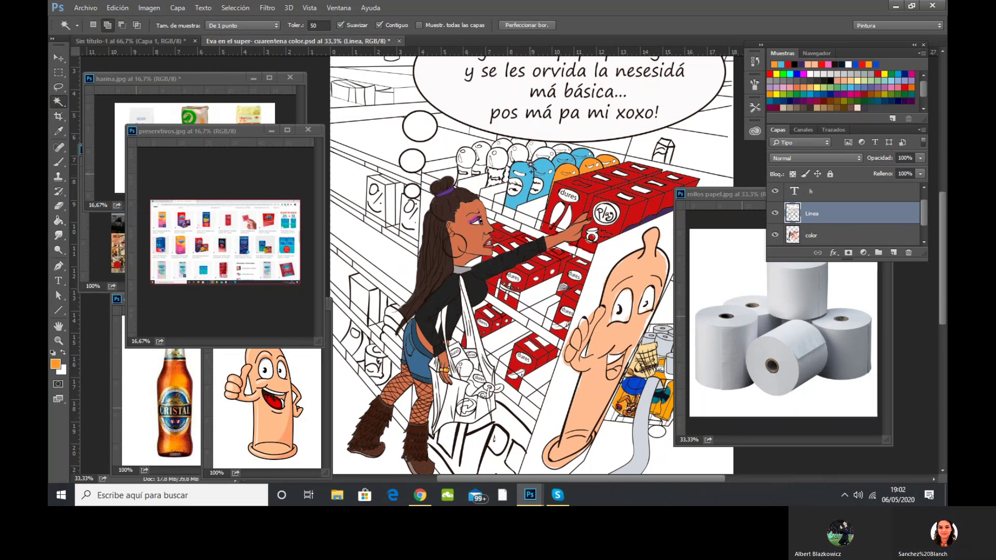
pyautogui.click(793, 235)
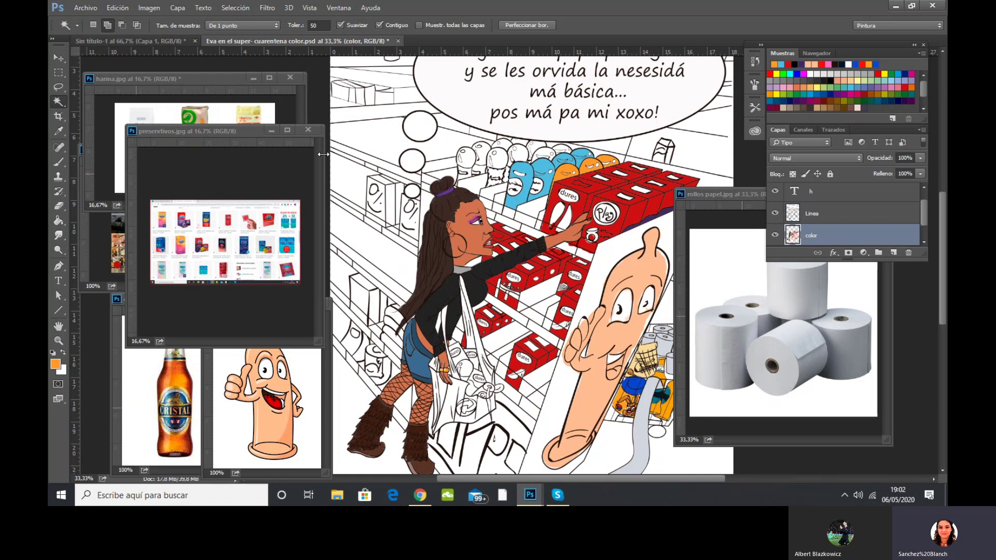
# Set the foreground colour to the purple #7d36f4 and fill the selected bottle body with the Paint Bucket.
pyautogui.click(60, 219)
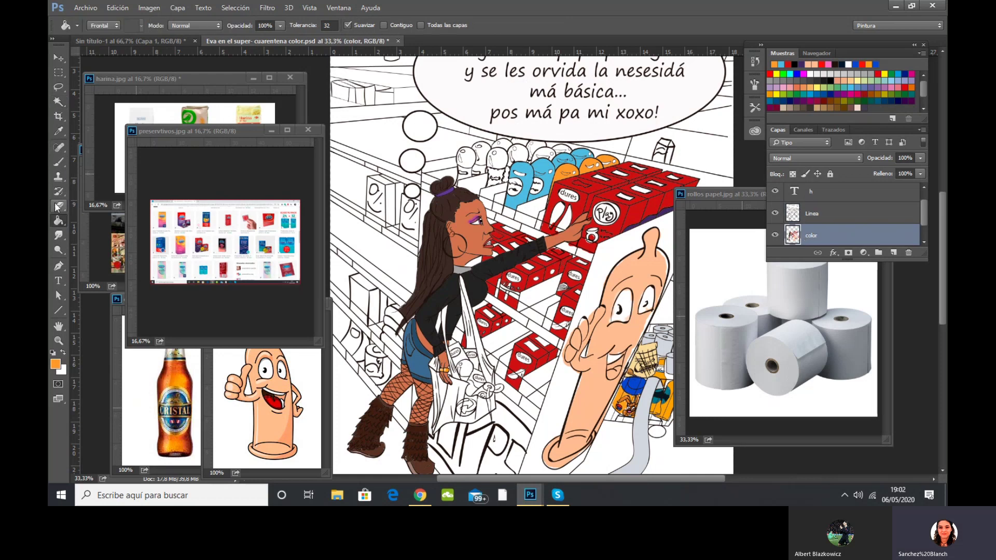
pyautogui.click(56, 364)
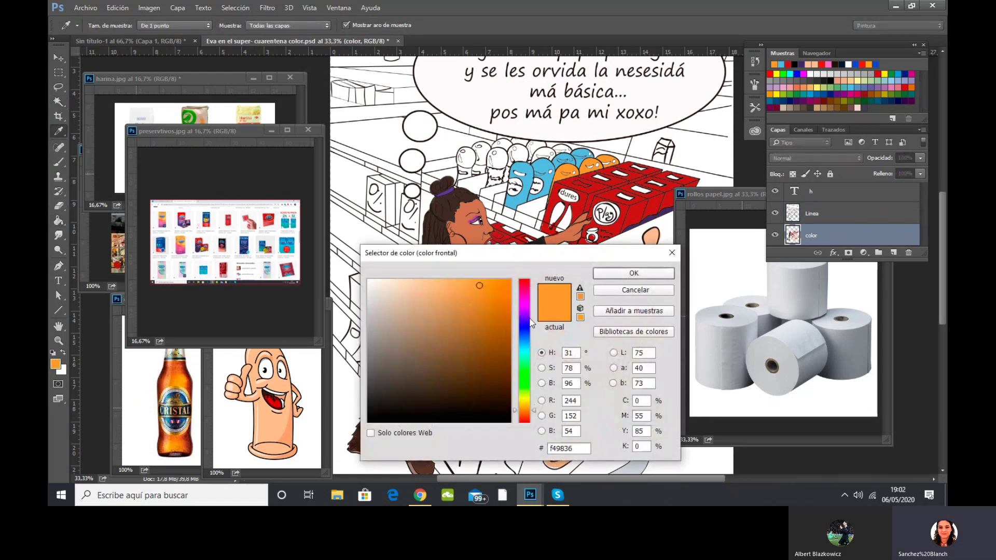
pyautogui.moveTo(533, 330); pyautogui.dragTo(525, 317)
pyautogui.click(605, 275)
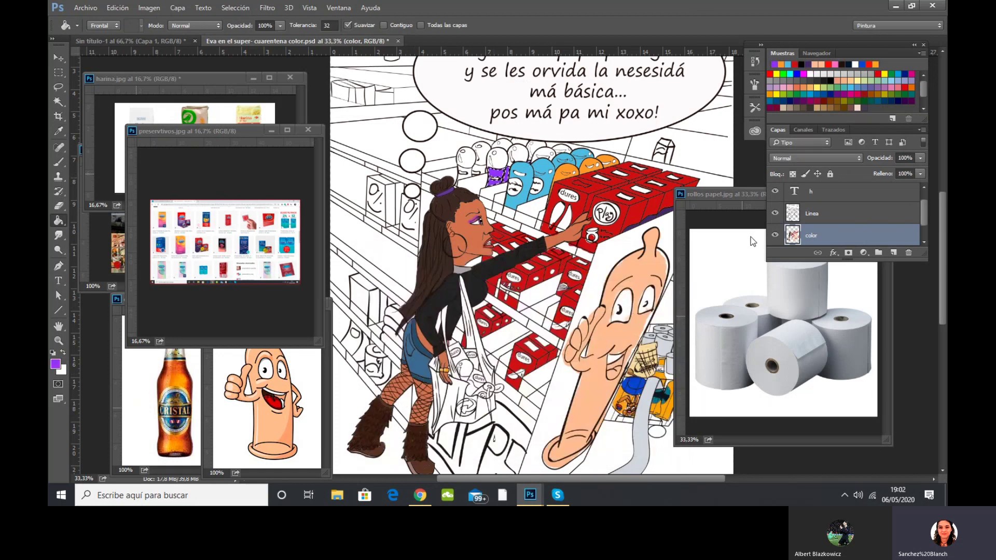
# Select the blank bottle bodies between the woman's hair and the purple bottle using the Linea layer, and make the color layer active.
pyautogui.click(821, 217)
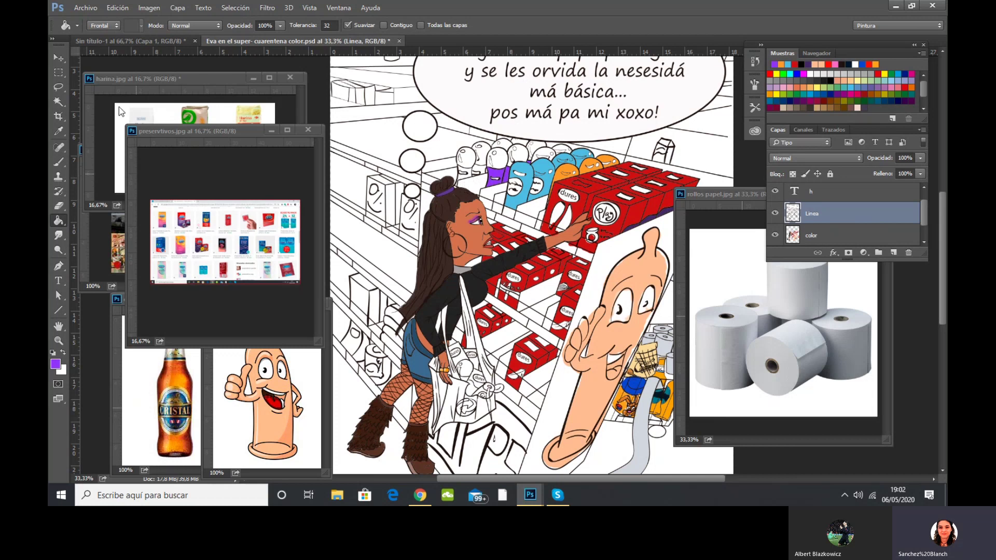
pyautogui.click(60, 98)
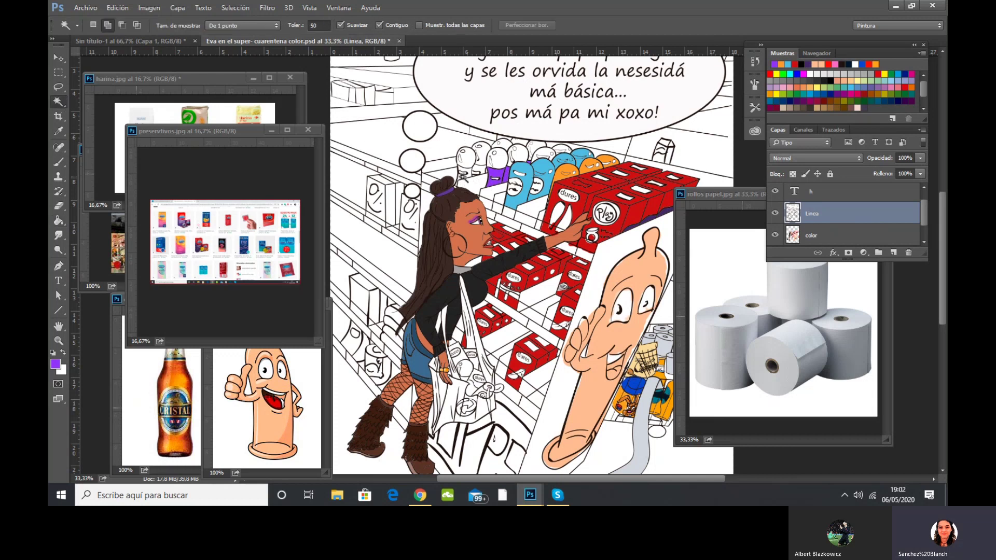
pyautogui.click(462, 177)
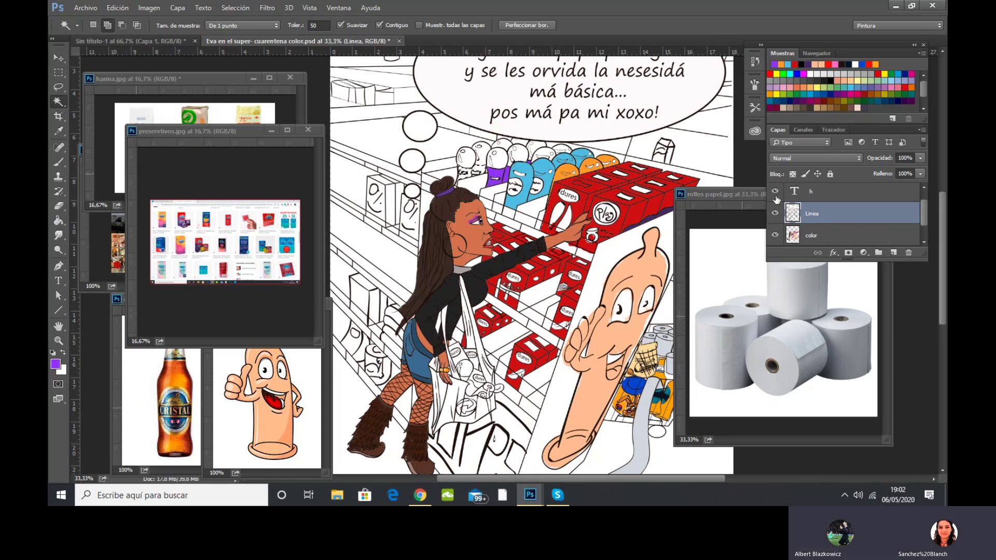
pyautogui.click(861, 239)
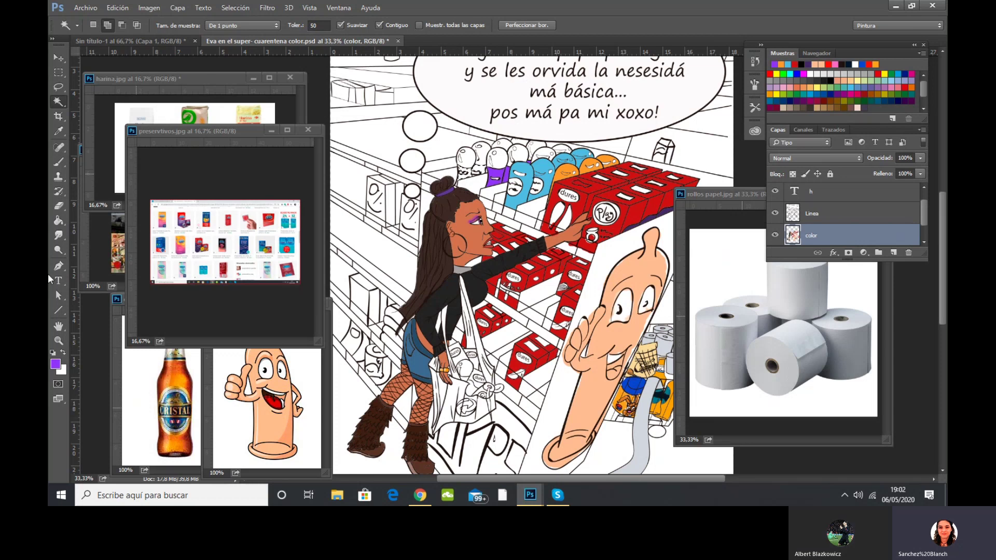
# Set the foreground colour to a medium green and fill the selected bottle bodies beside the woman's hair with the Paint Bucket.
pyautogui.click(55, 364)
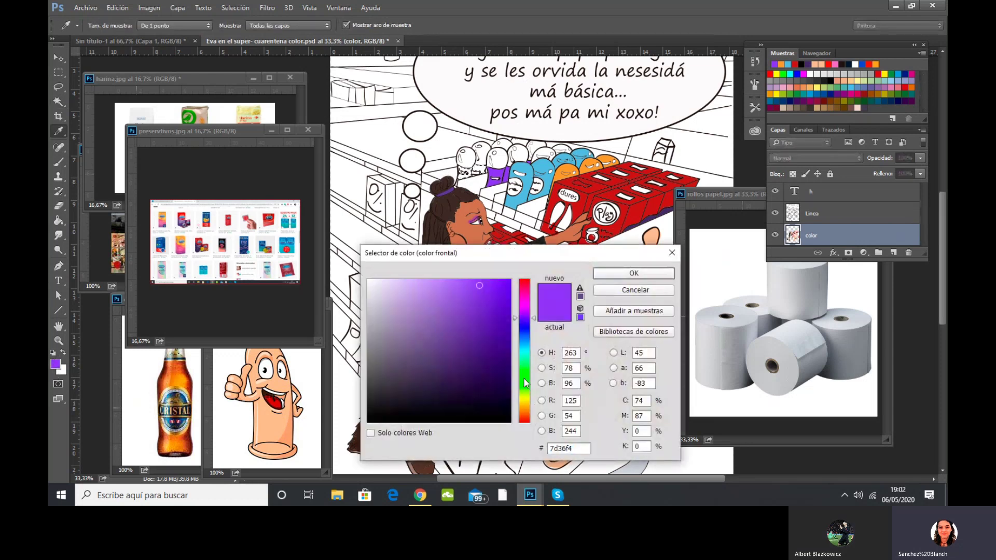
pyautogui.click(524, 381)
pyautogui.moveTo(494, 307)
pyautogui.mouseDown()
pyautogui.moveTo(467, 299)
pyautogui.moveTo(442, 332)
pyautogui.moveTo(464, 326)
pyautogui.mouseUp()
pyautogui.click(634, 273)
pyautogui.press('w')
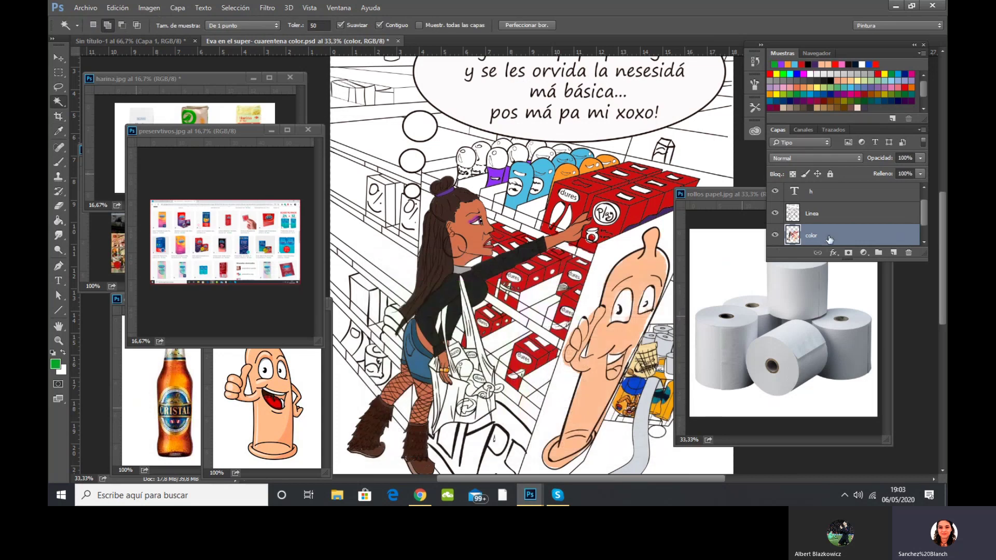
pyautogui.click(59, 217)
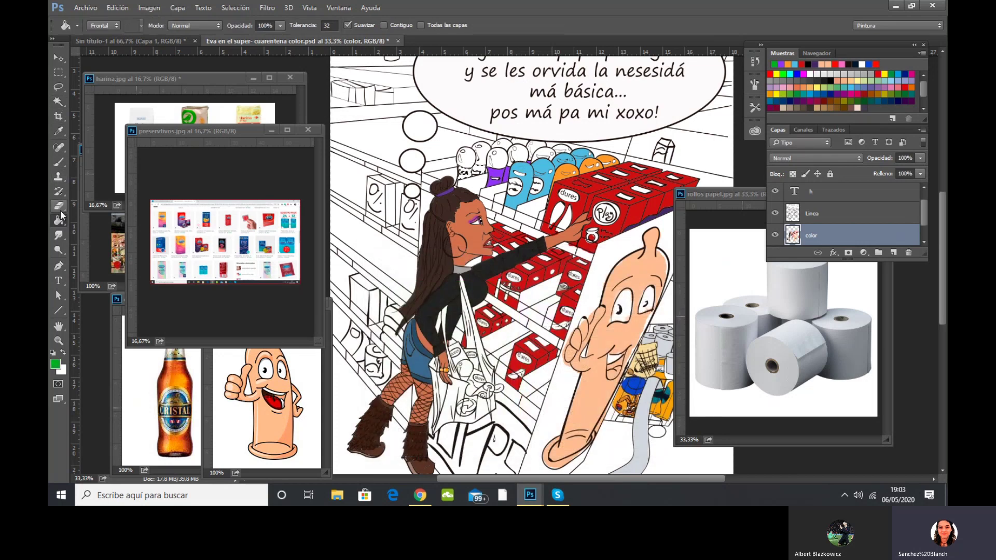
pyautogui.click(469, 171)
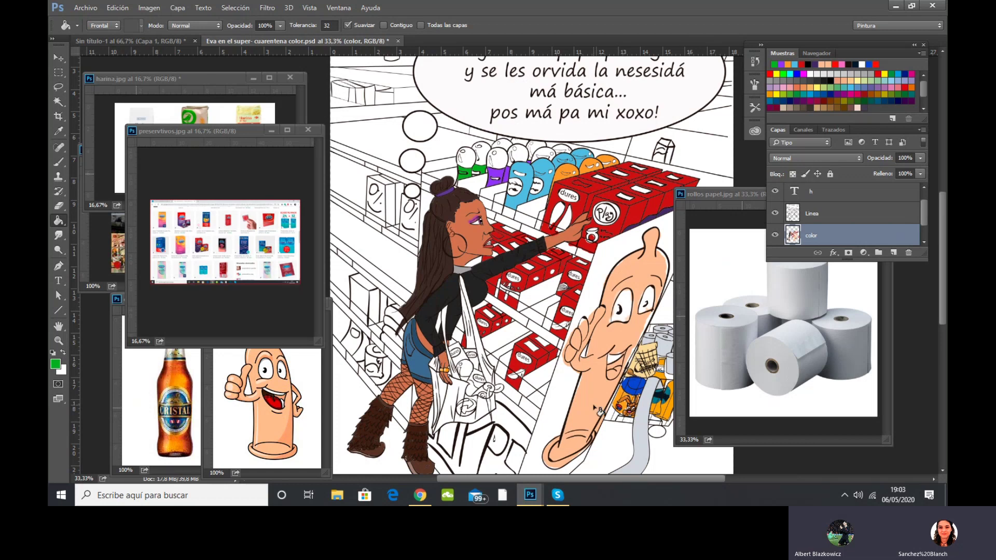
# Try to fill the blank supermarket background with the green, and undo the fill.
pyautogui.hotkey('ctrl', '-')
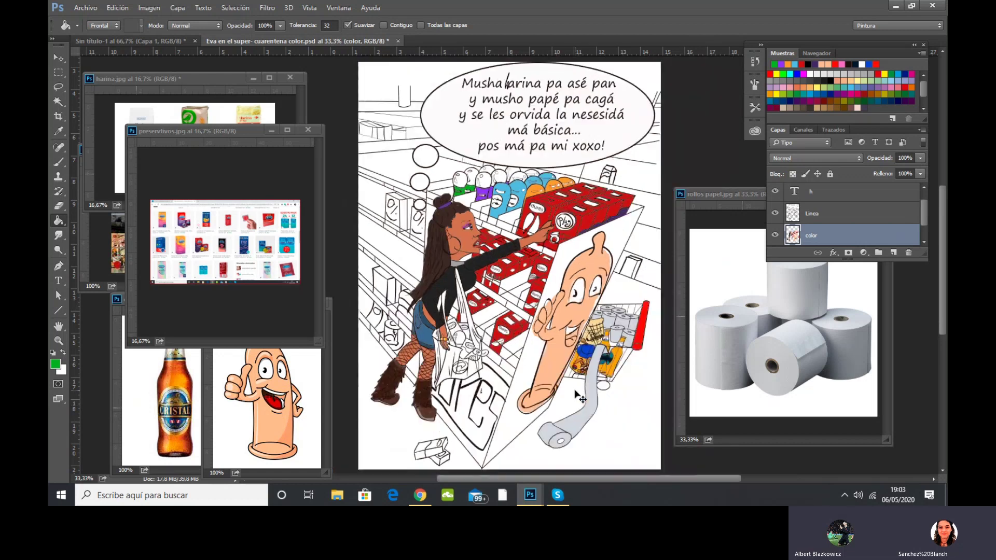
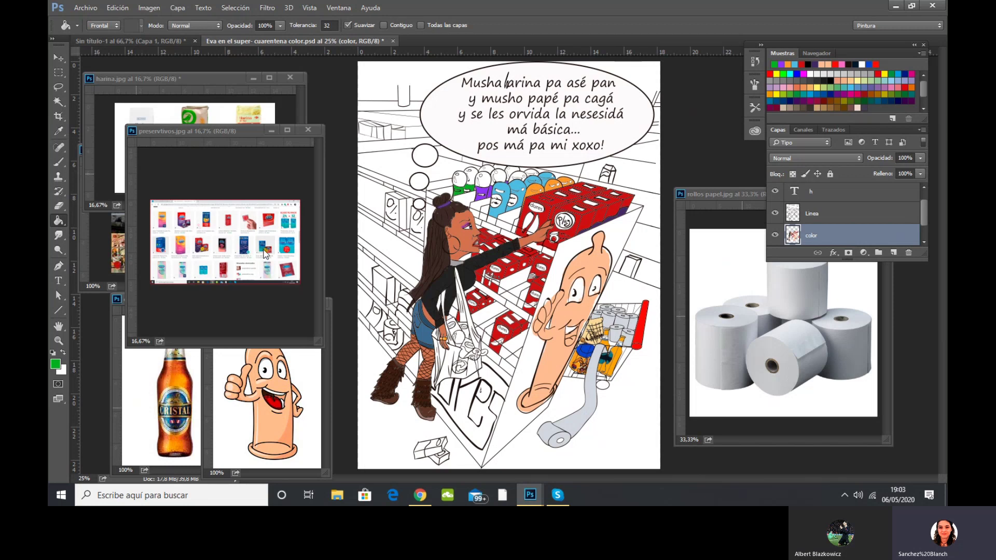
pyautogui.click(404, 78)
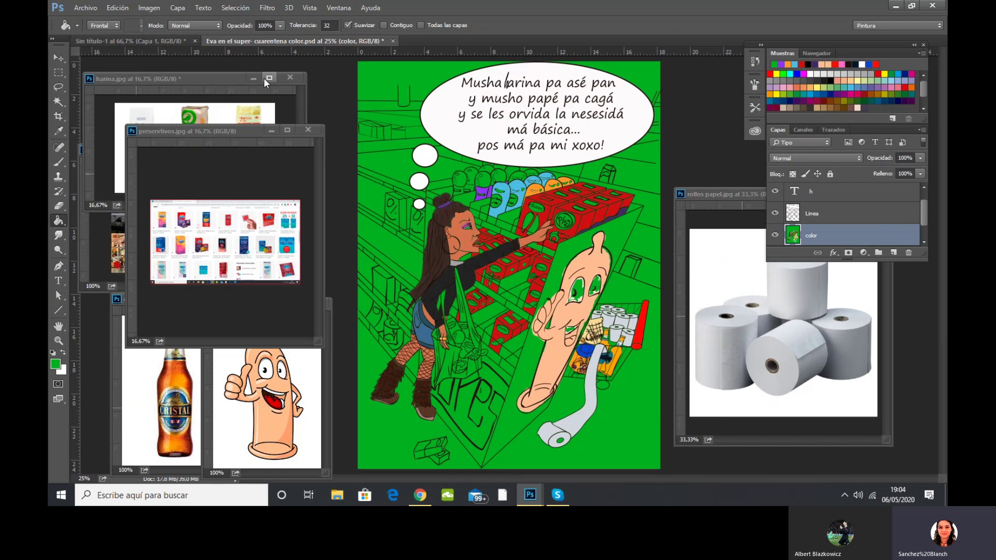
pyautogui.hotkey('ctrl', 'z')
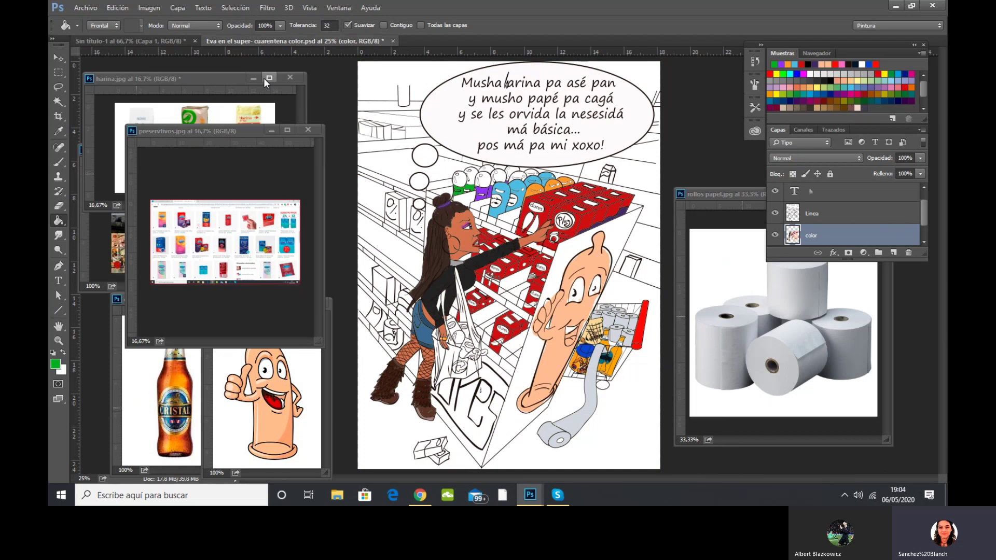
# Save the comic over the existing Photoshop file "Eva en el super- cuarentena color.psd", accepting the replacement.
pyautogui.click(85, 8)
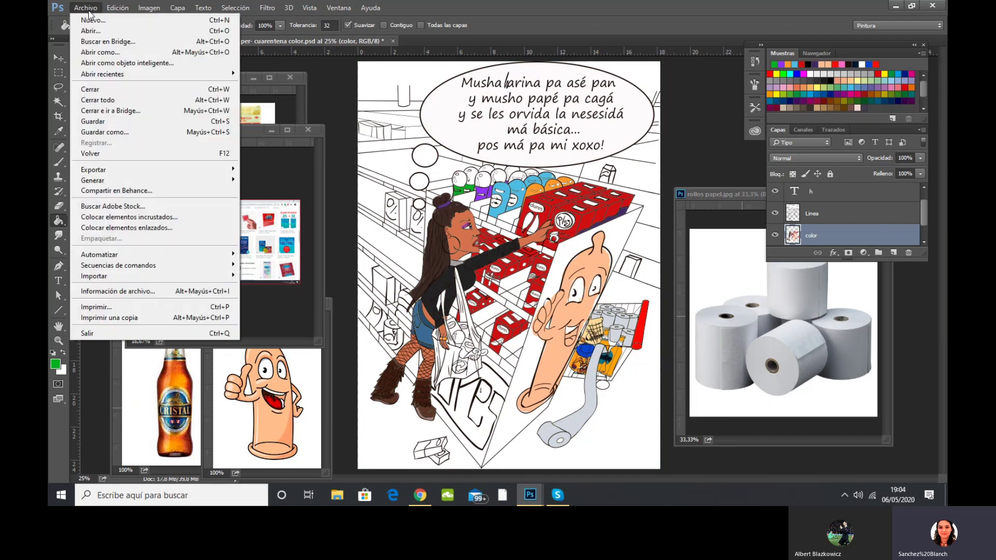
pyautogui.click(105, 133)
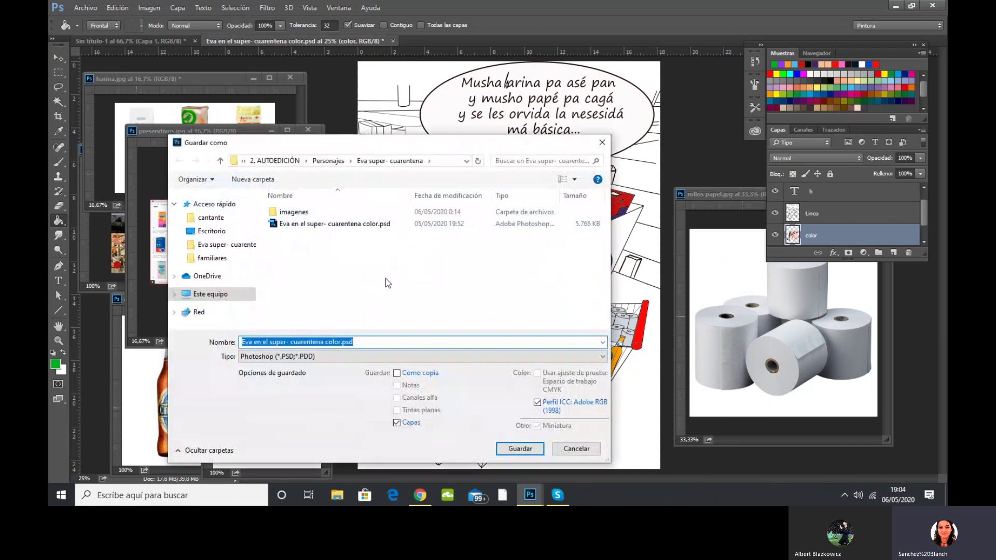
pyautogui.click(358, 223)
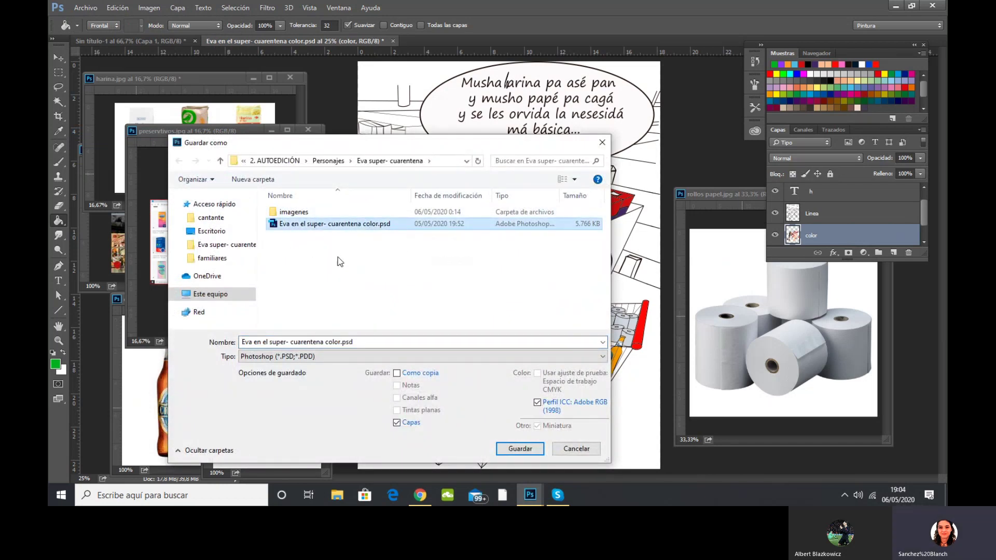
pyautogui.click(509, 444)
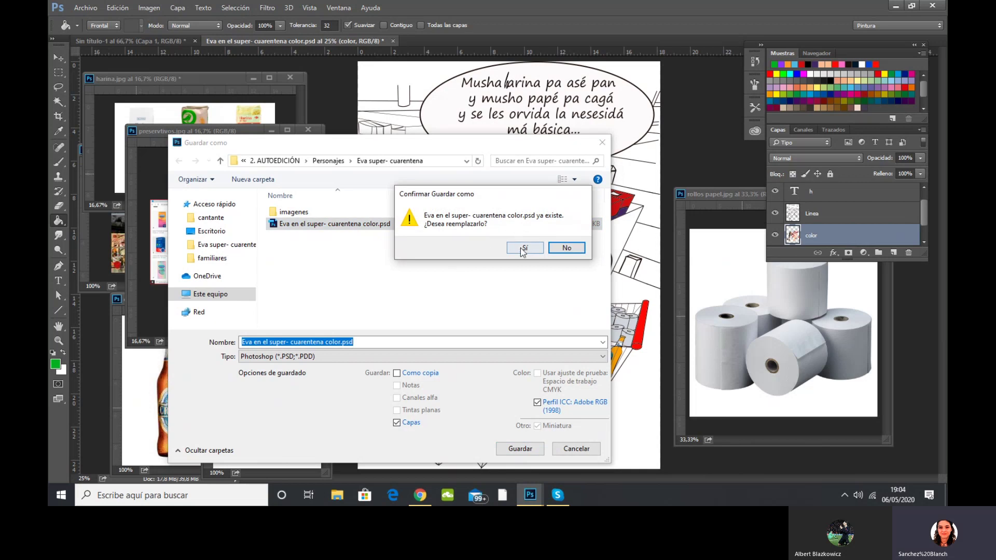
pyautogui.click(522, 248)
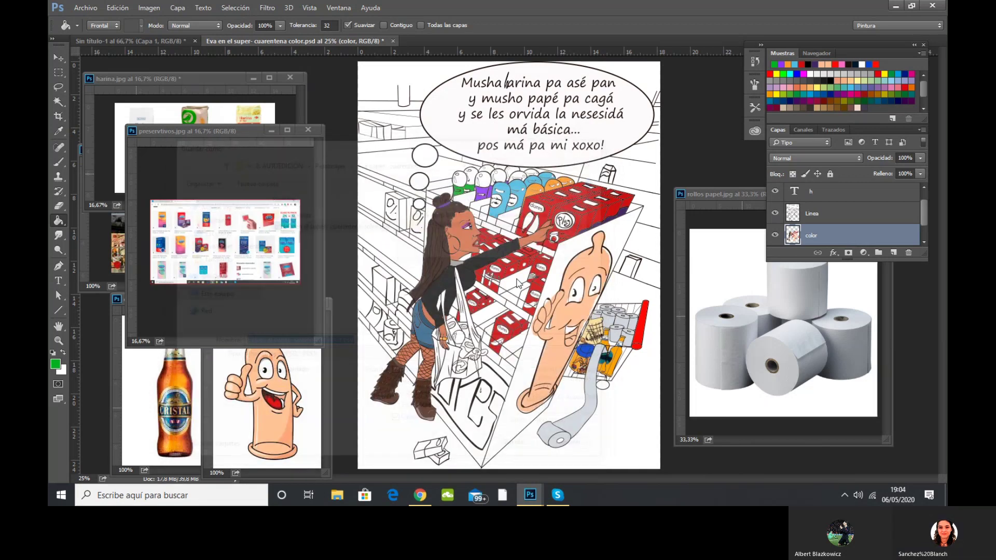
pyautogui.click(657, 150)
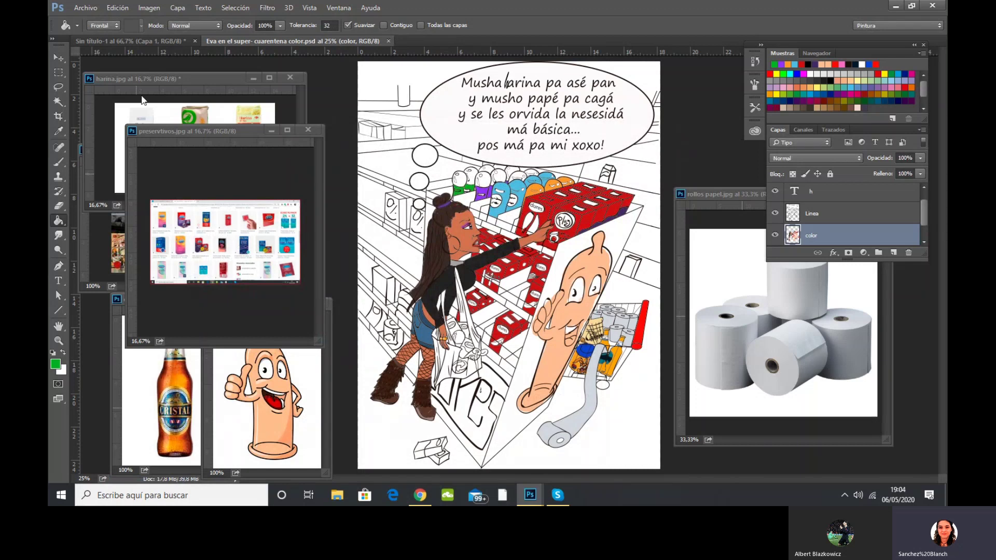
# Save a JPEG version of the comic as "7Eva en el super- cuarentena.jpg" at maximum quality in the Eva super- cuarentena folder.
pyautogui.click(86, 7)
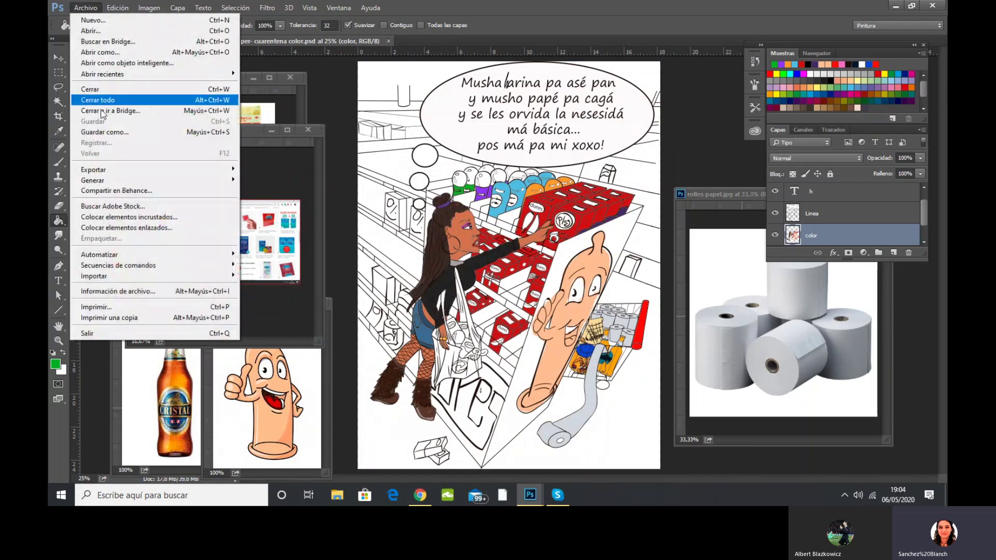
pyautogui.click(107, 134)
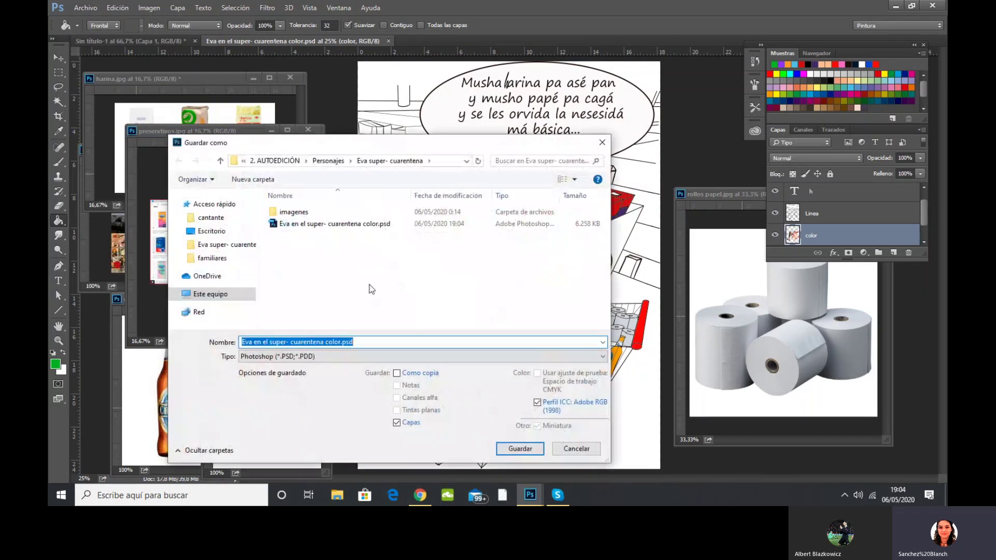
pyautogui.click(346, 356)
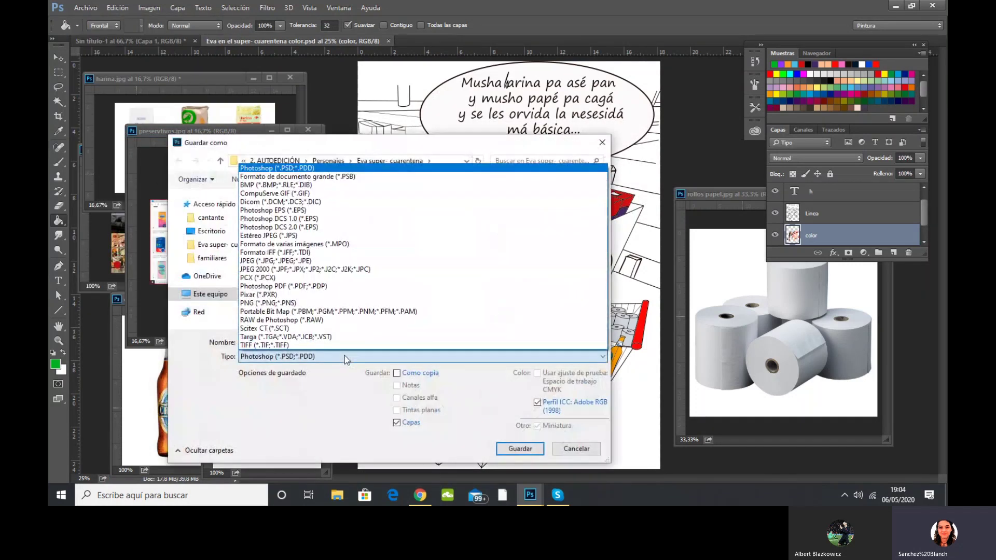
pyautogui.click(286, 265)
pyautogui.click(295, 283)
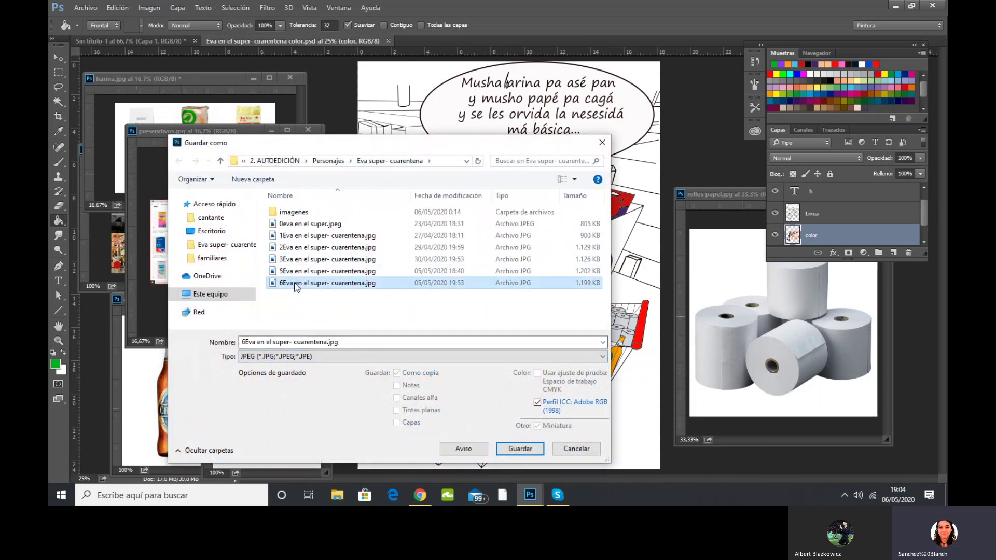
pyautogui.click(265, 345)
pyautogui.click(243, 342)
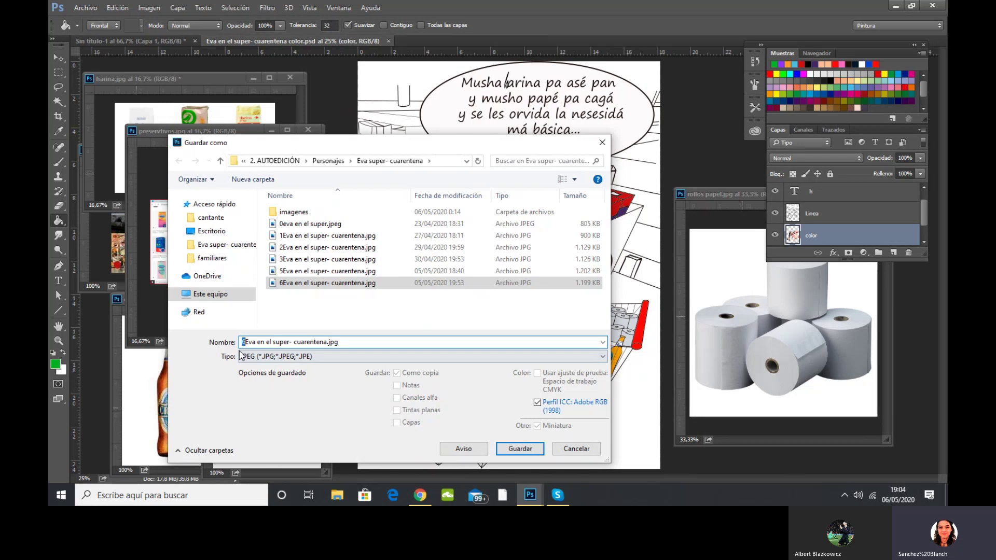
pyautogui.write('7')
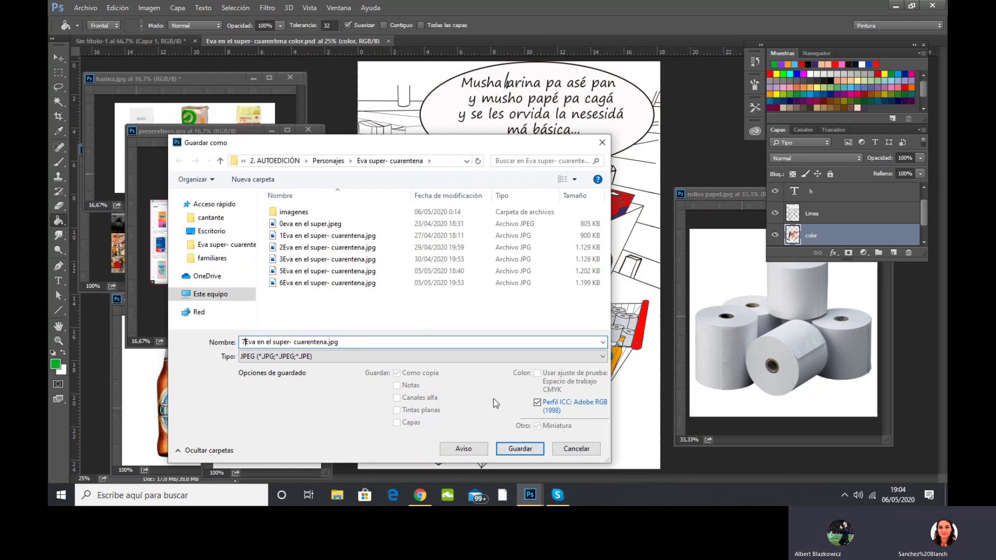
pyautogui.click(516, 449)
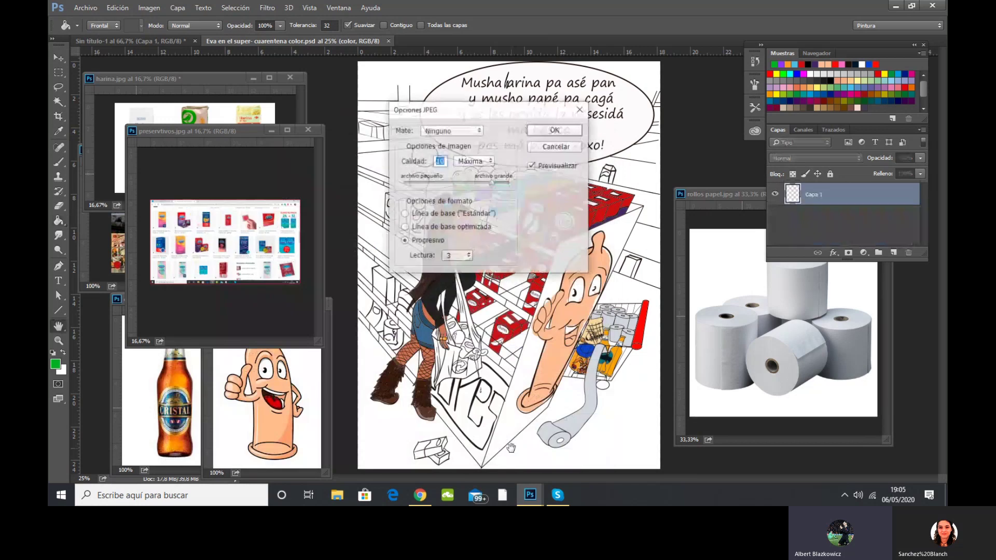
pyautogui.click(539, 128)
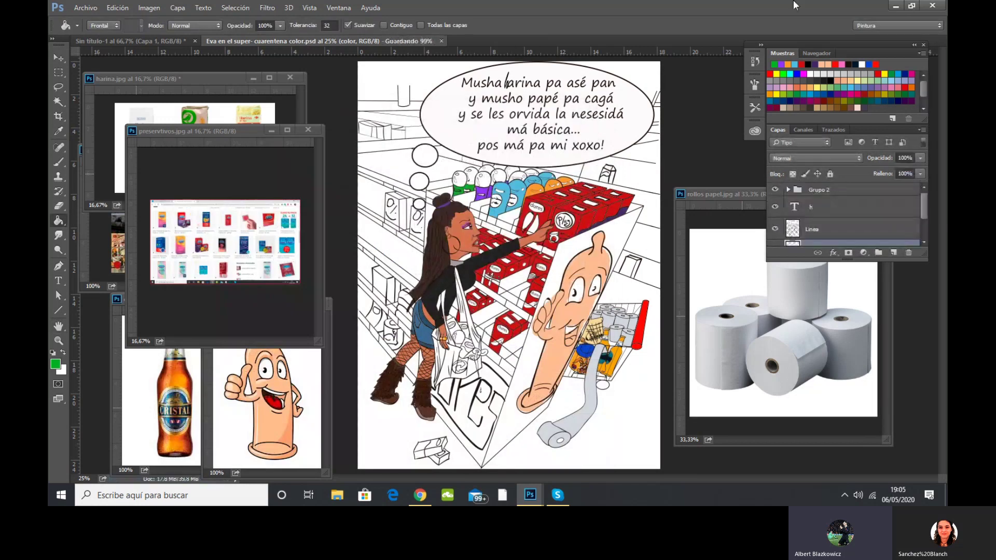
# Minimise the Photoshop, Chrome and Skype windows to show the desktop.
pyautogui.click(893, 6)
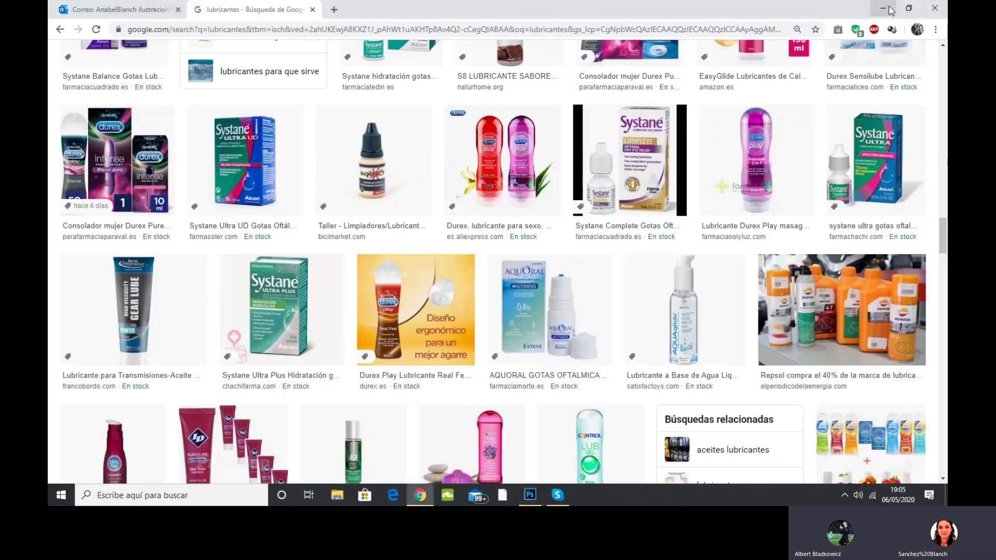
pyautogui.click(886, 9)
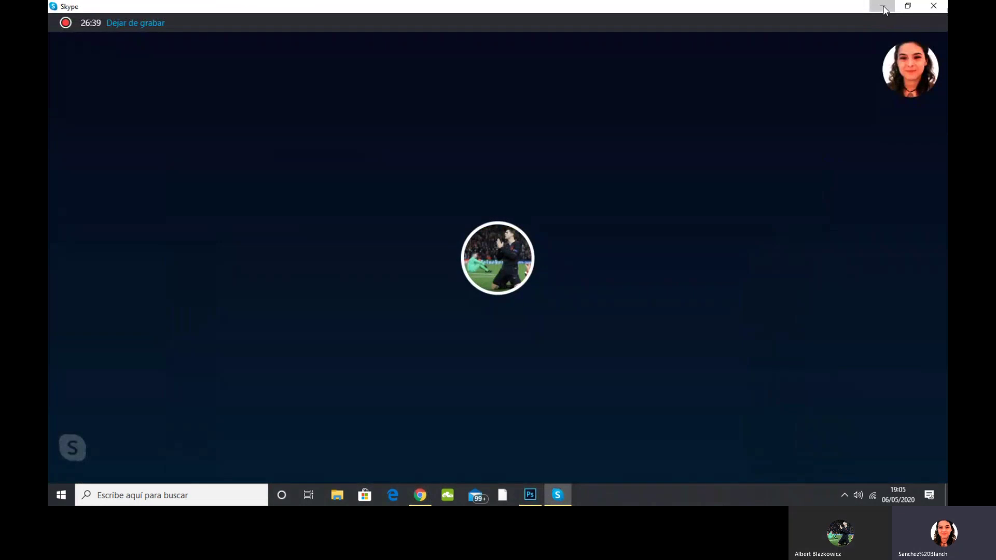
pyautogui.click(880, 6)
pyautogui.click(909, 81)
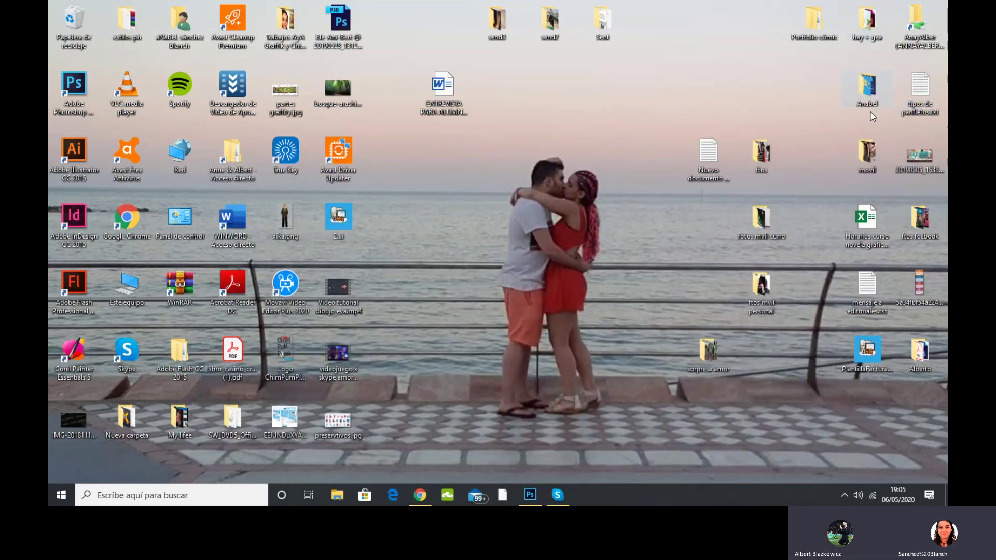
# Open the "Eva super- cuarentena" folder from the desktop project folder, going through 1.Proyectos, 2. AUTOEDICIÓN and Personajes.
pyautogui.doubleClick(870, 93)
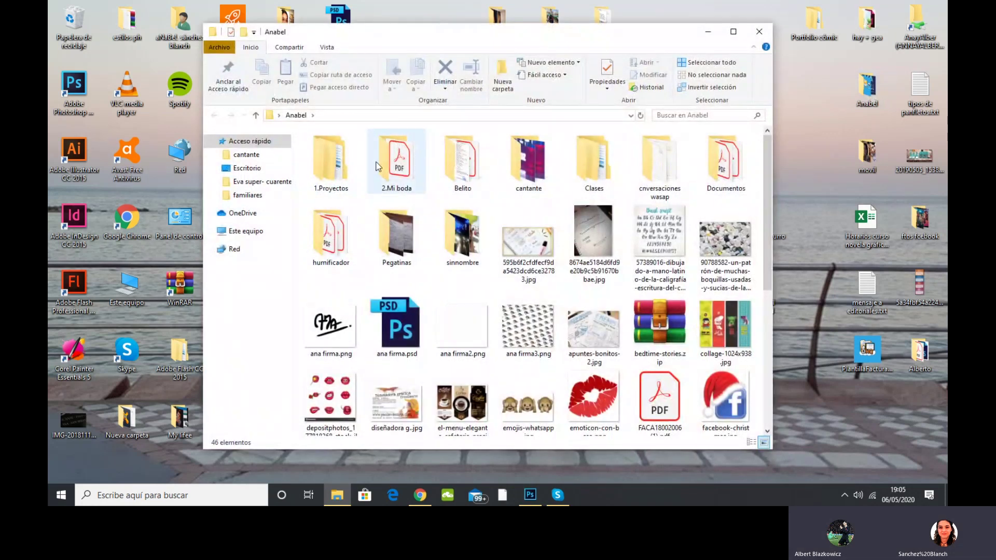
pyautogui.doubleClick(336, 176)
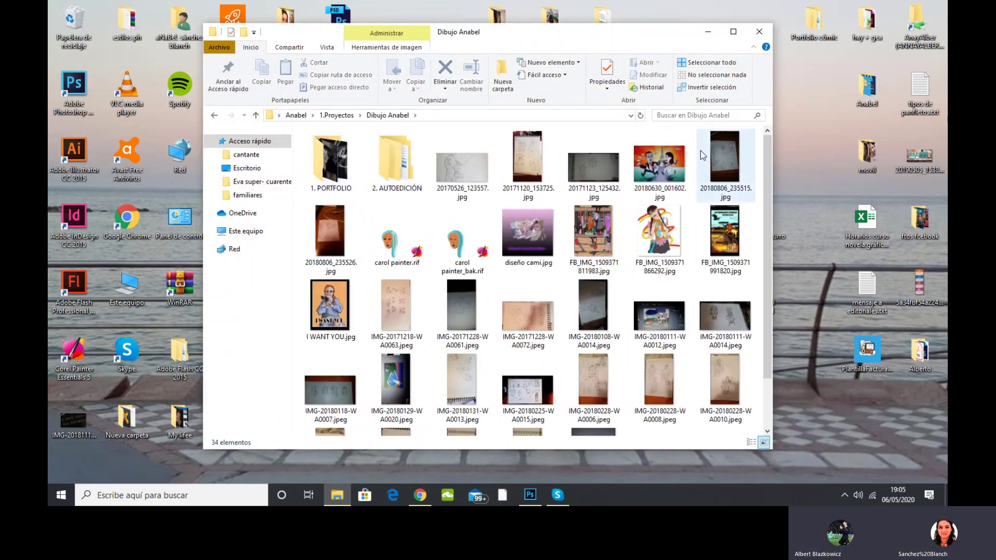
pyautogui.moveTo(576, 33)
pyautogui.mouseDown()
pyautogui.moveTo(260, 365)
pyautogui.moveTo(592, 57)
pyautogui.moveTo(584, 34)
pyautogui.mouseUp()
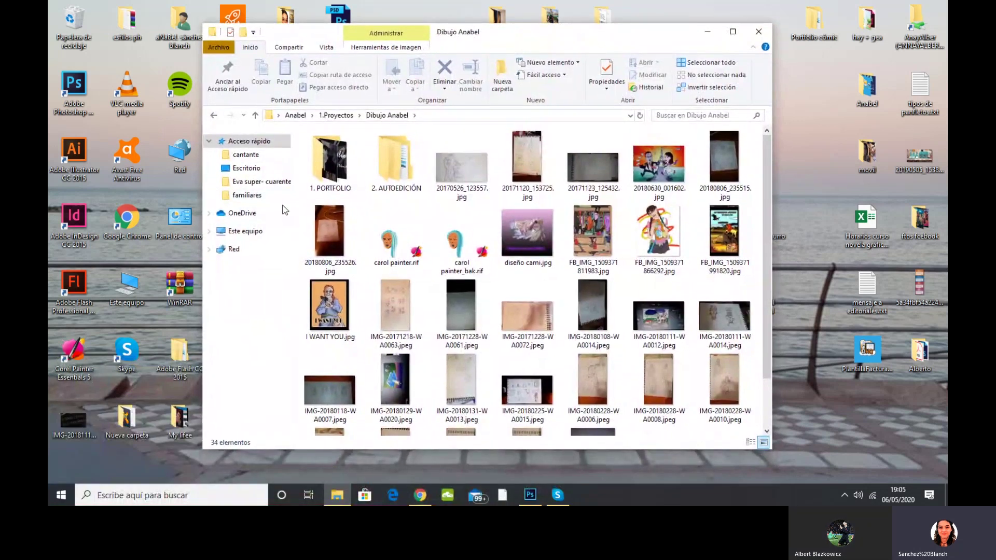
pyautogui.click(397, 179)
pyautogui.doubleClick(396, 179)
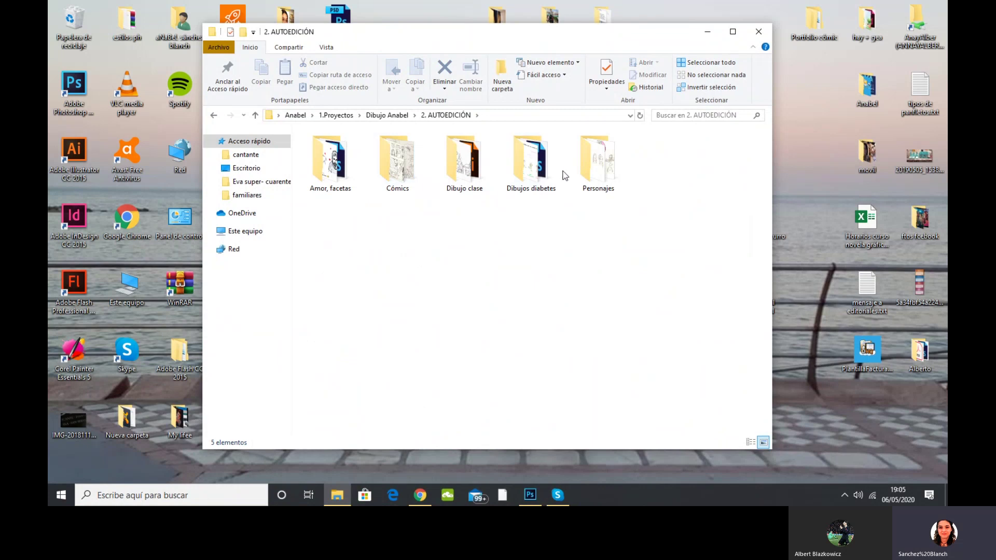
pyautogui.doubleClick(606, 179)
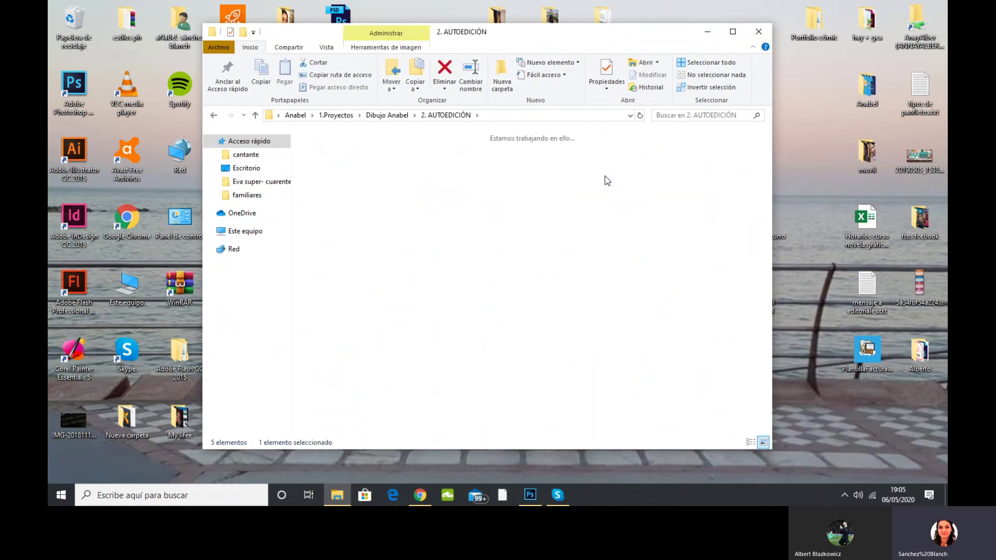
pyautogui.doubleClick(399, 165)
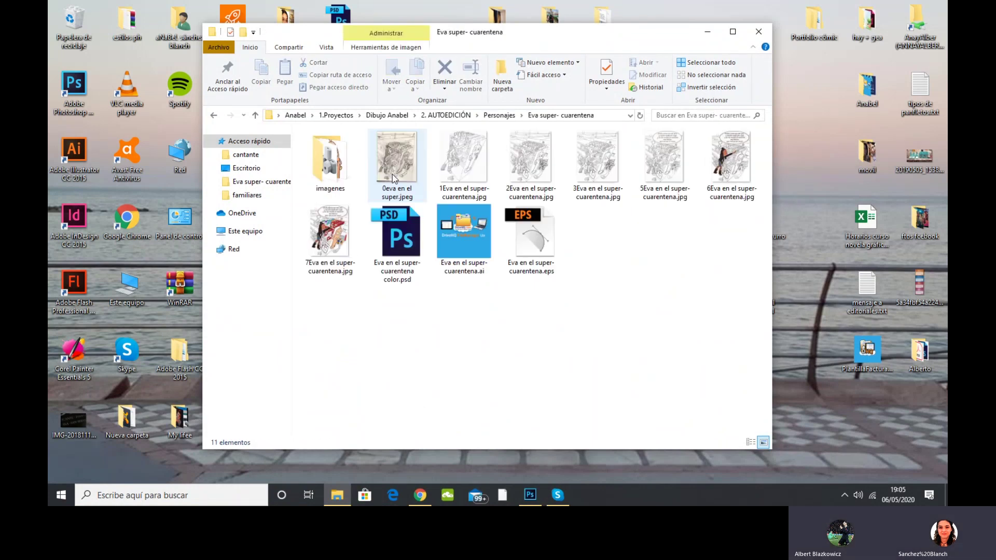
# Review the comic's saved stages in order, from "0eva en el super.jpeg" to "7Eva en el super- cuarentena.jpg", and close the image viewer.
pyautogui.doubleClick(406, 202)
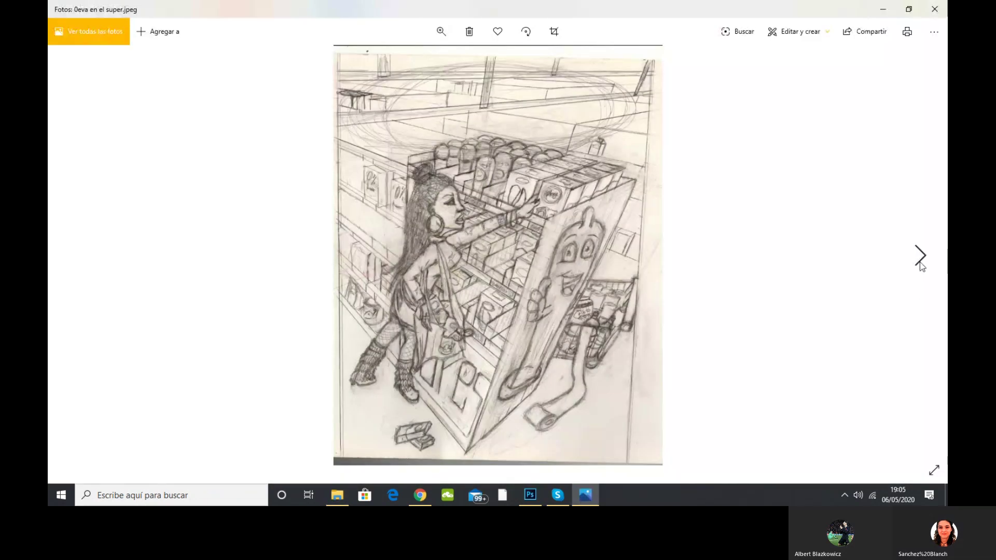
pyautogui.click(921, 257)
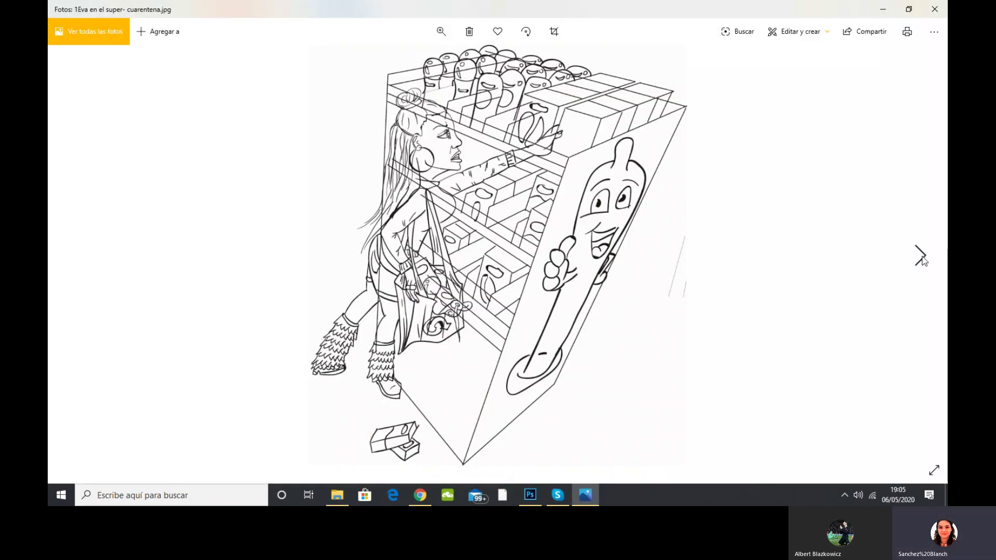
pyautogui.click(921, 257)
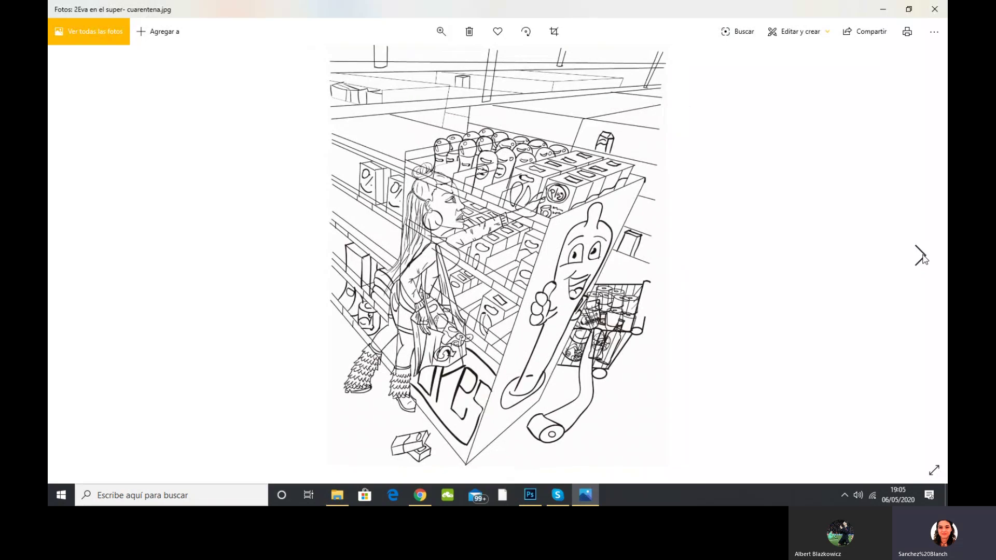
pyautogui.click(921, 256)
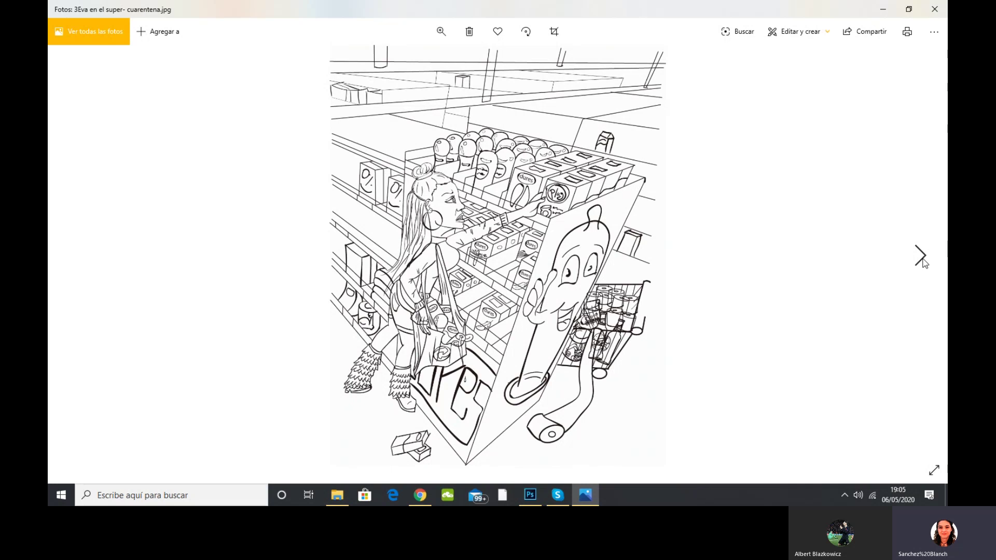
pyautogui.click(921, 261)
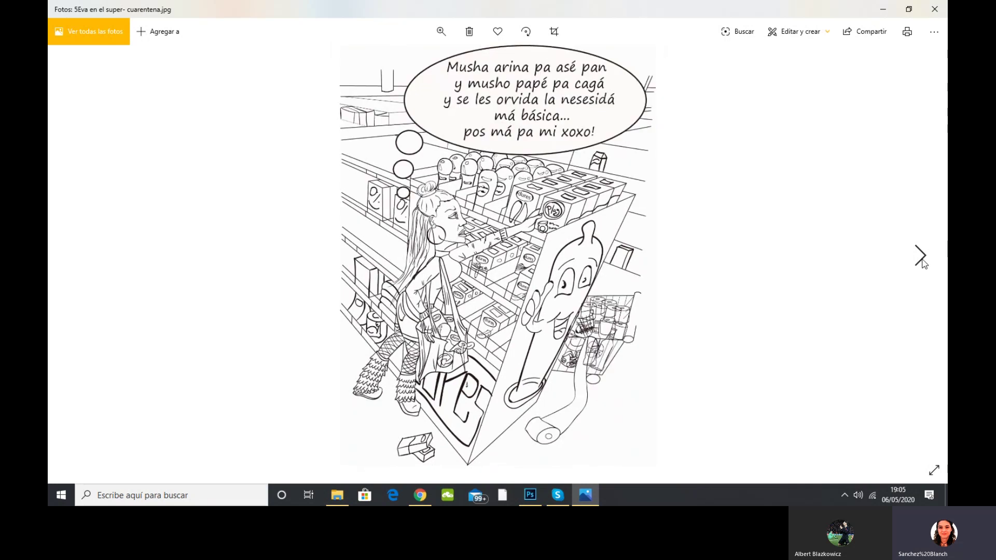
pyautogui.click(921, 262)
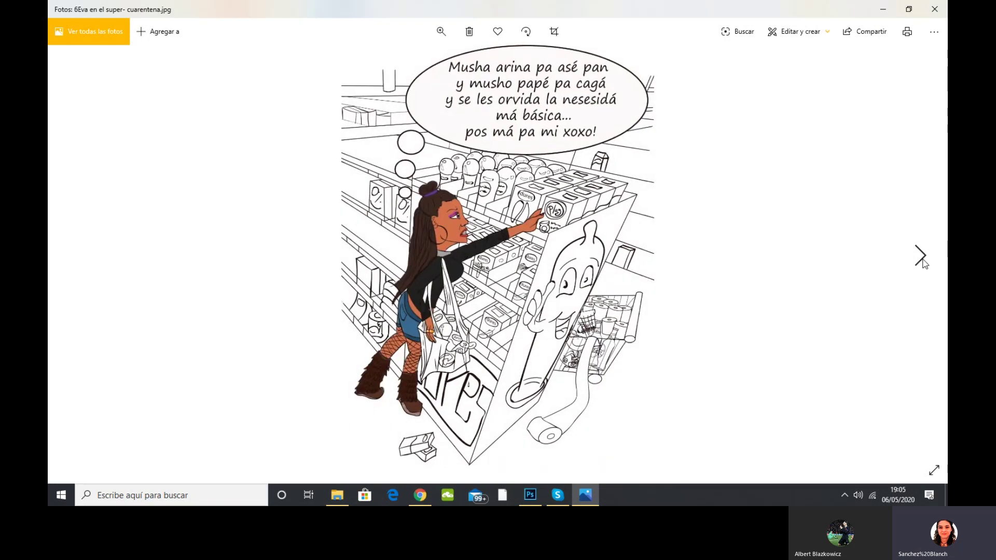
pyautogui.click(921, 262)
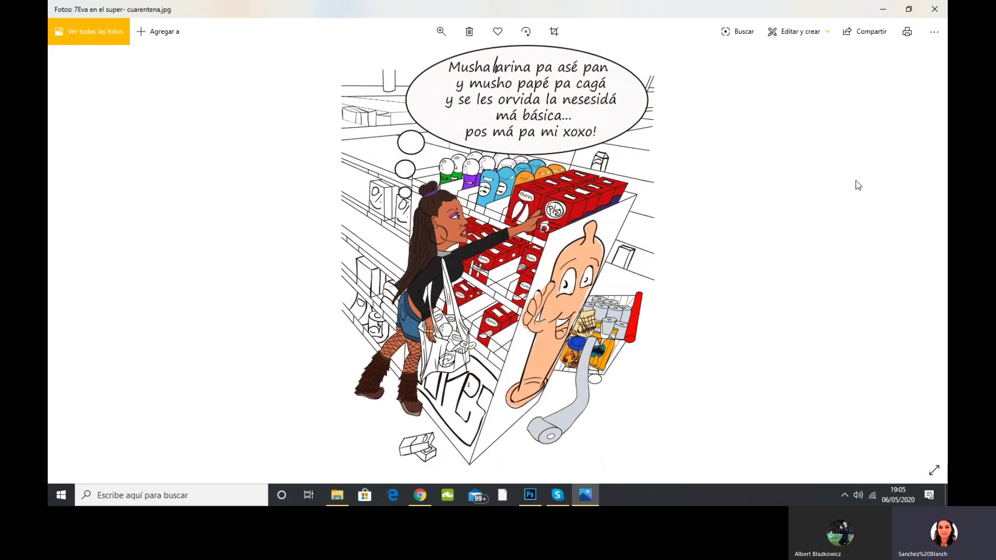
pyautogui.click(934, 9)
# Switch to the Skype call and open its screen-sharing options.
pyautogui.hotkey('alt', 'Tab')
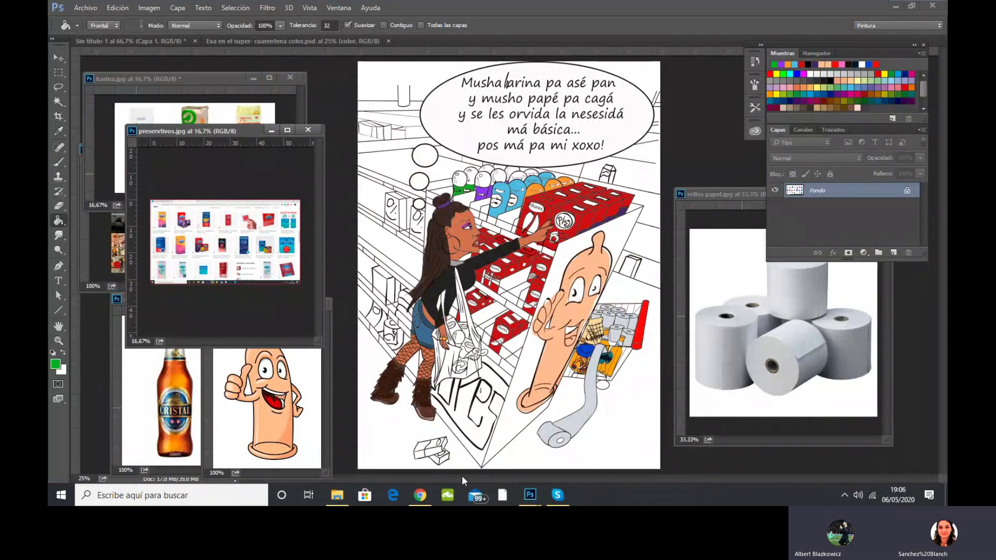
pyautogui.click(557, 495)
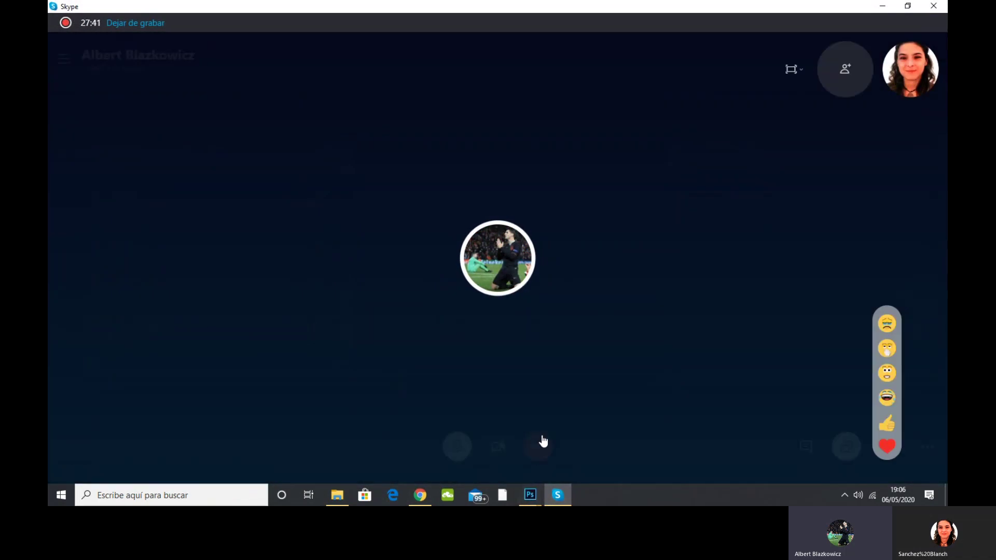
pyautogui.click(845, 447)
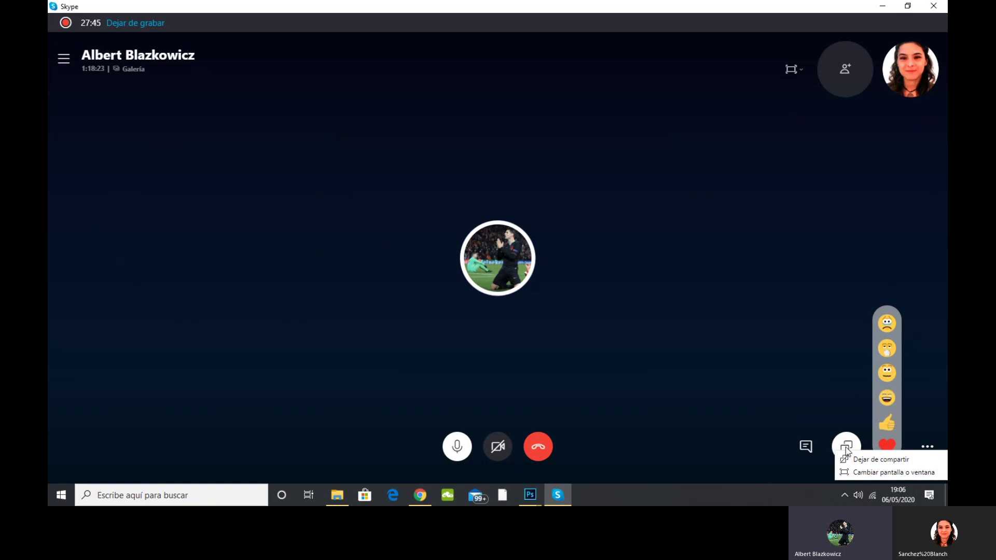